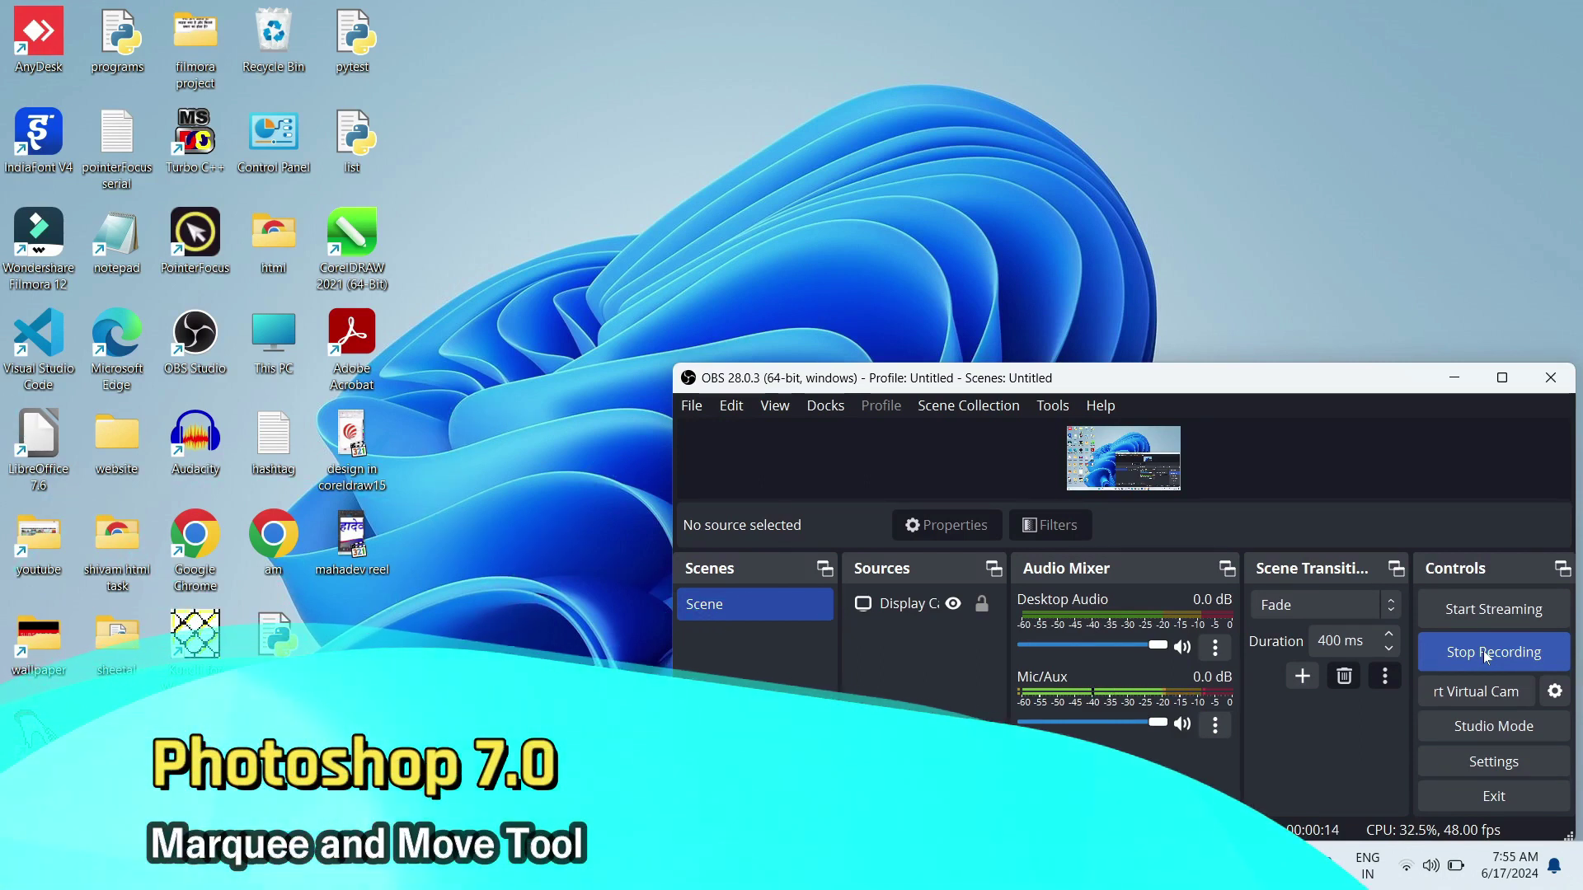
Switch to Adobe Photoshop, toggle the display of the Tools palette and reposition it just below the options bar.
key(super)
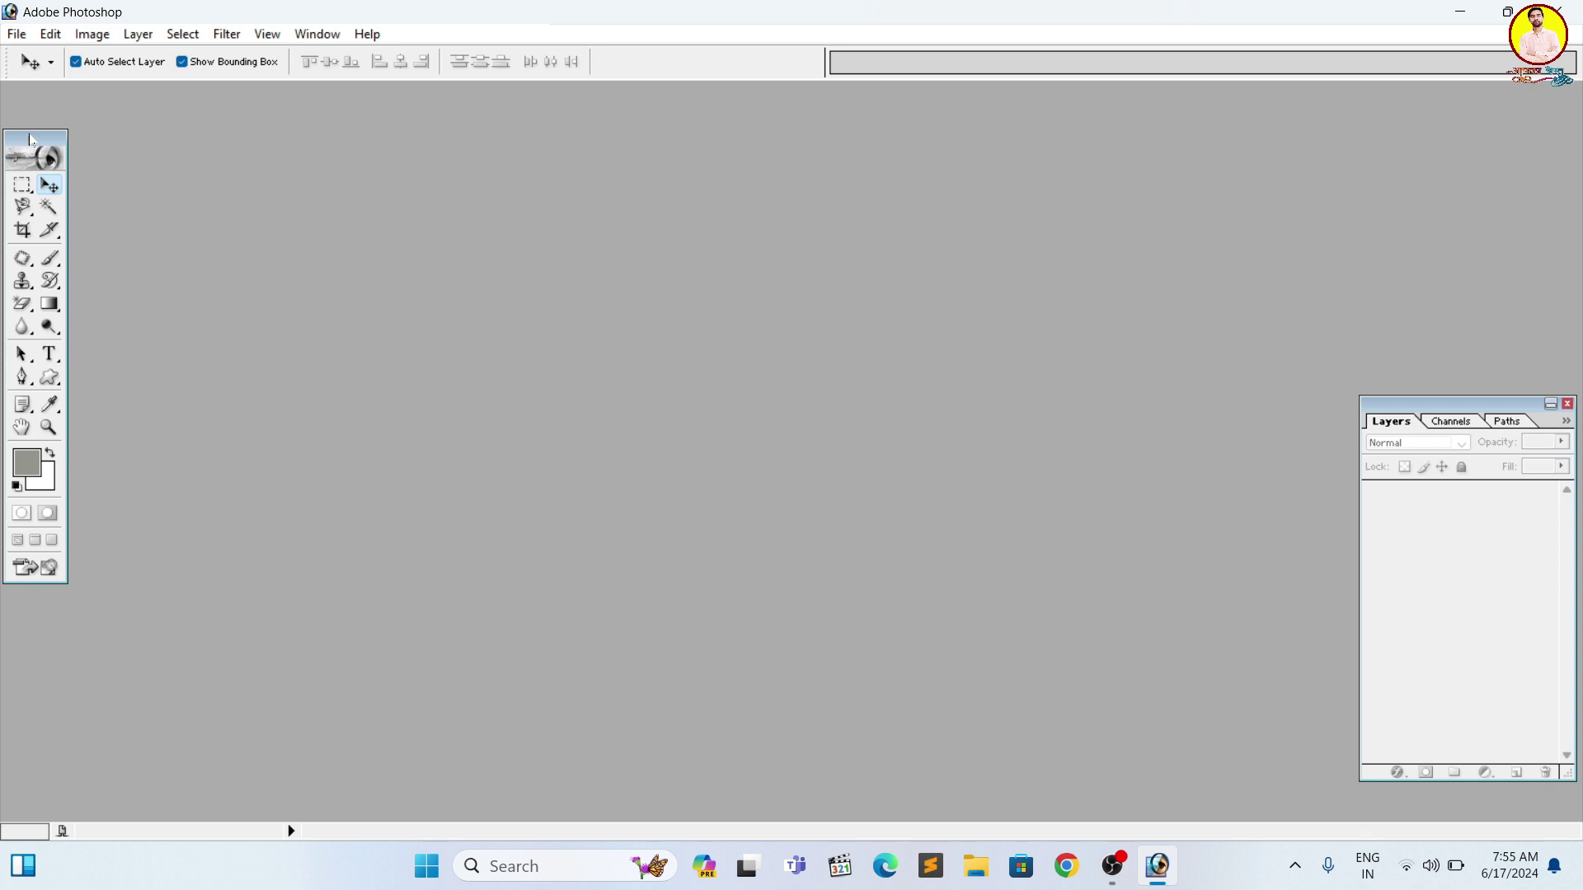
mouse_move(30, 138)
mouse_down()
mouse_move(60, 125)
mouse_move(25, 126)
mouse_up()
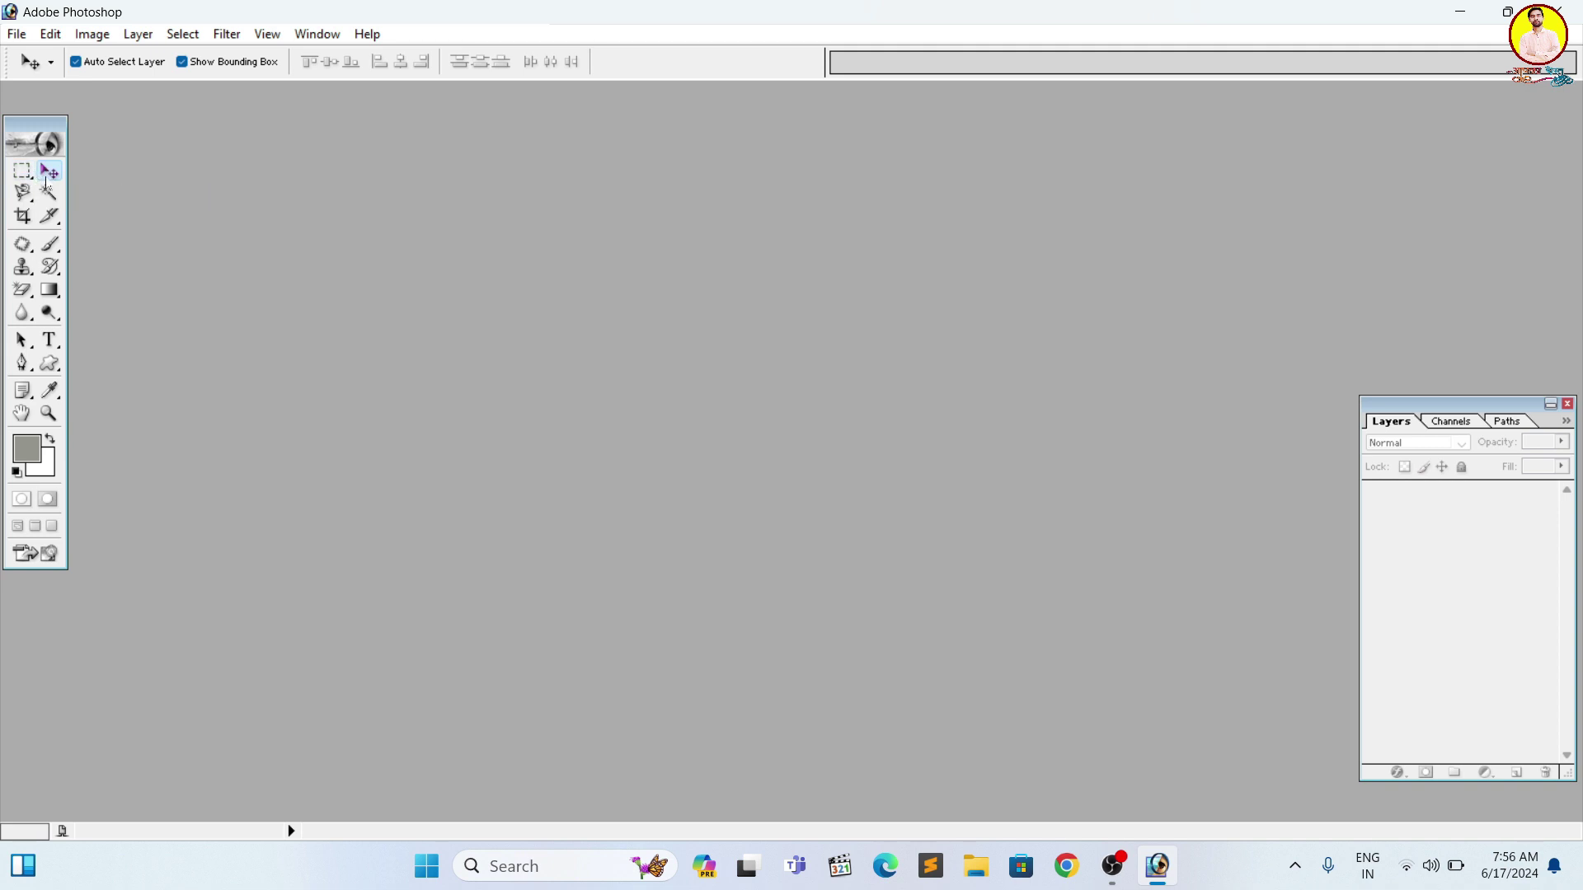
click(321, 34)
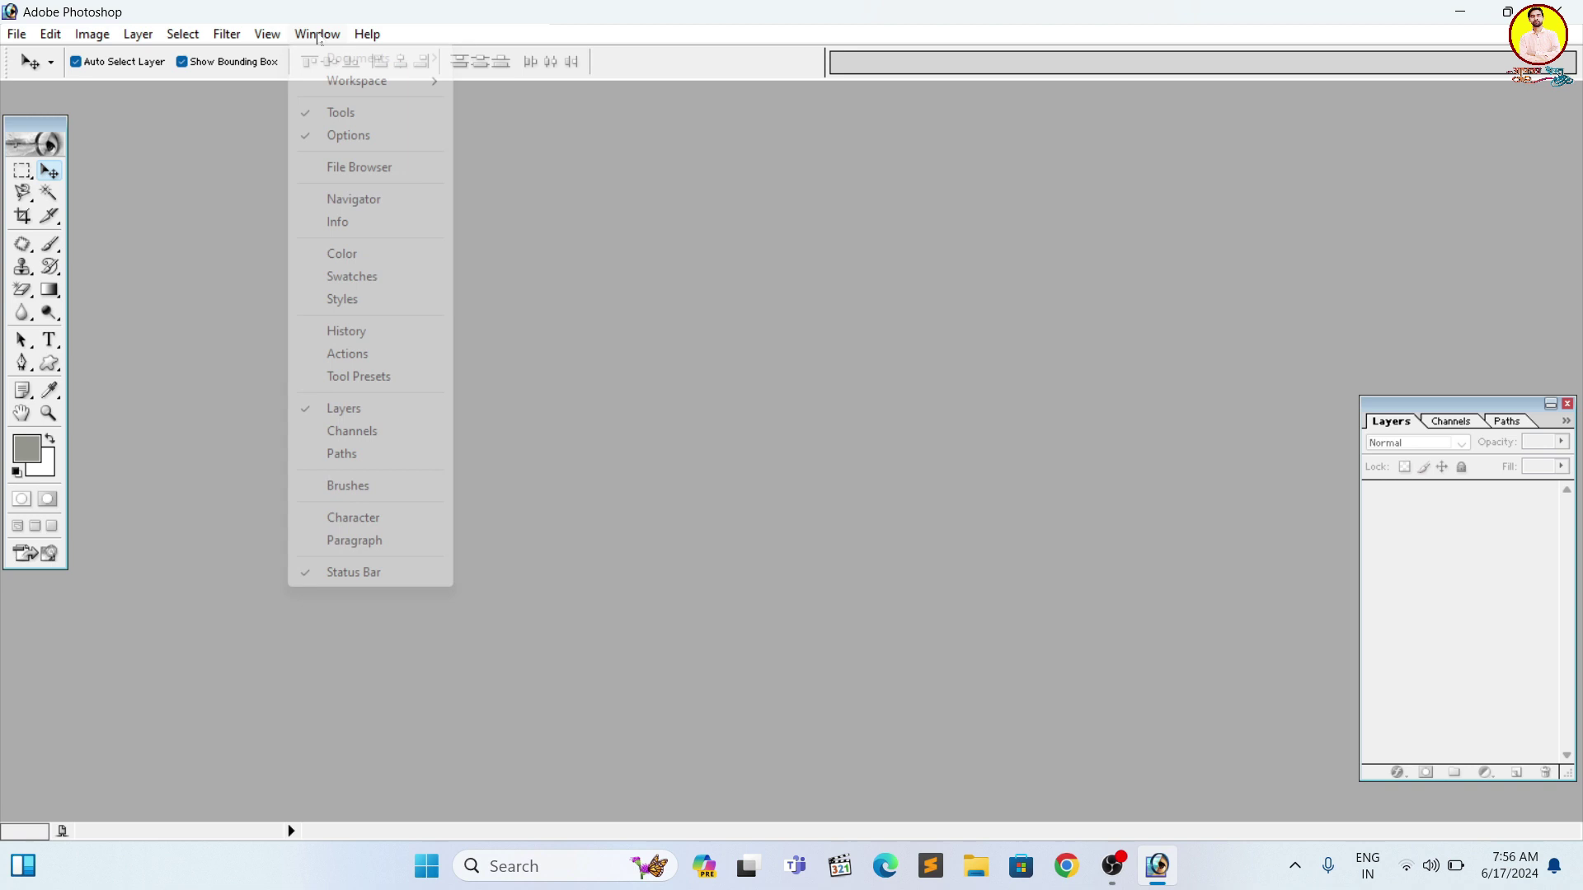
click(327, 117)
drag(39, 121, 40, 130)
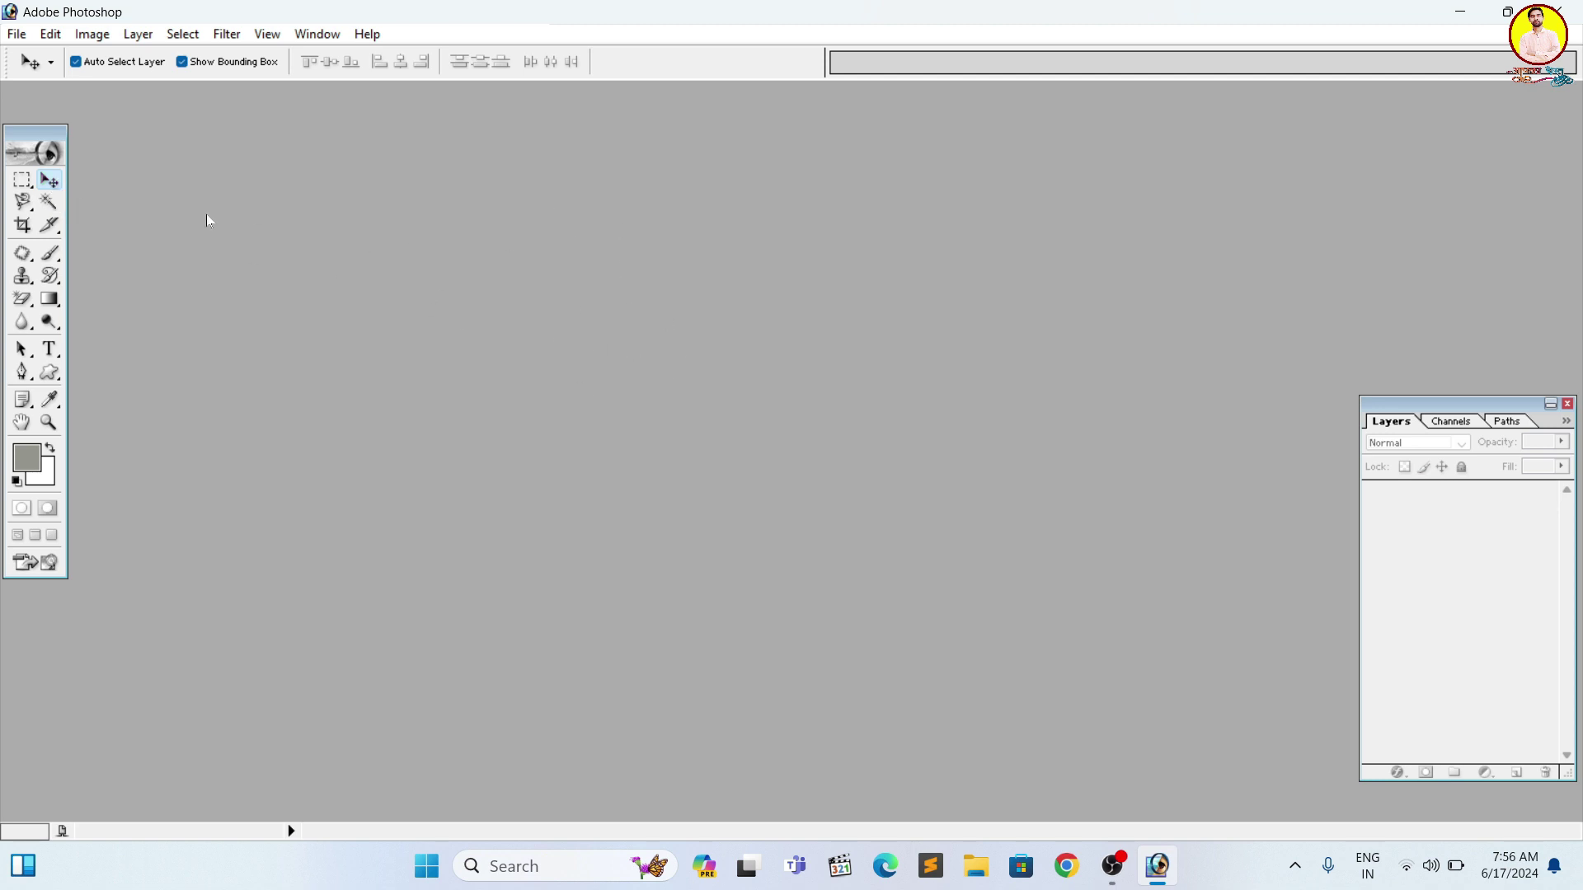
Open 12.jpg and 15.jpg together from the wallpaper folder and make the rose image active.
click(17, 34)
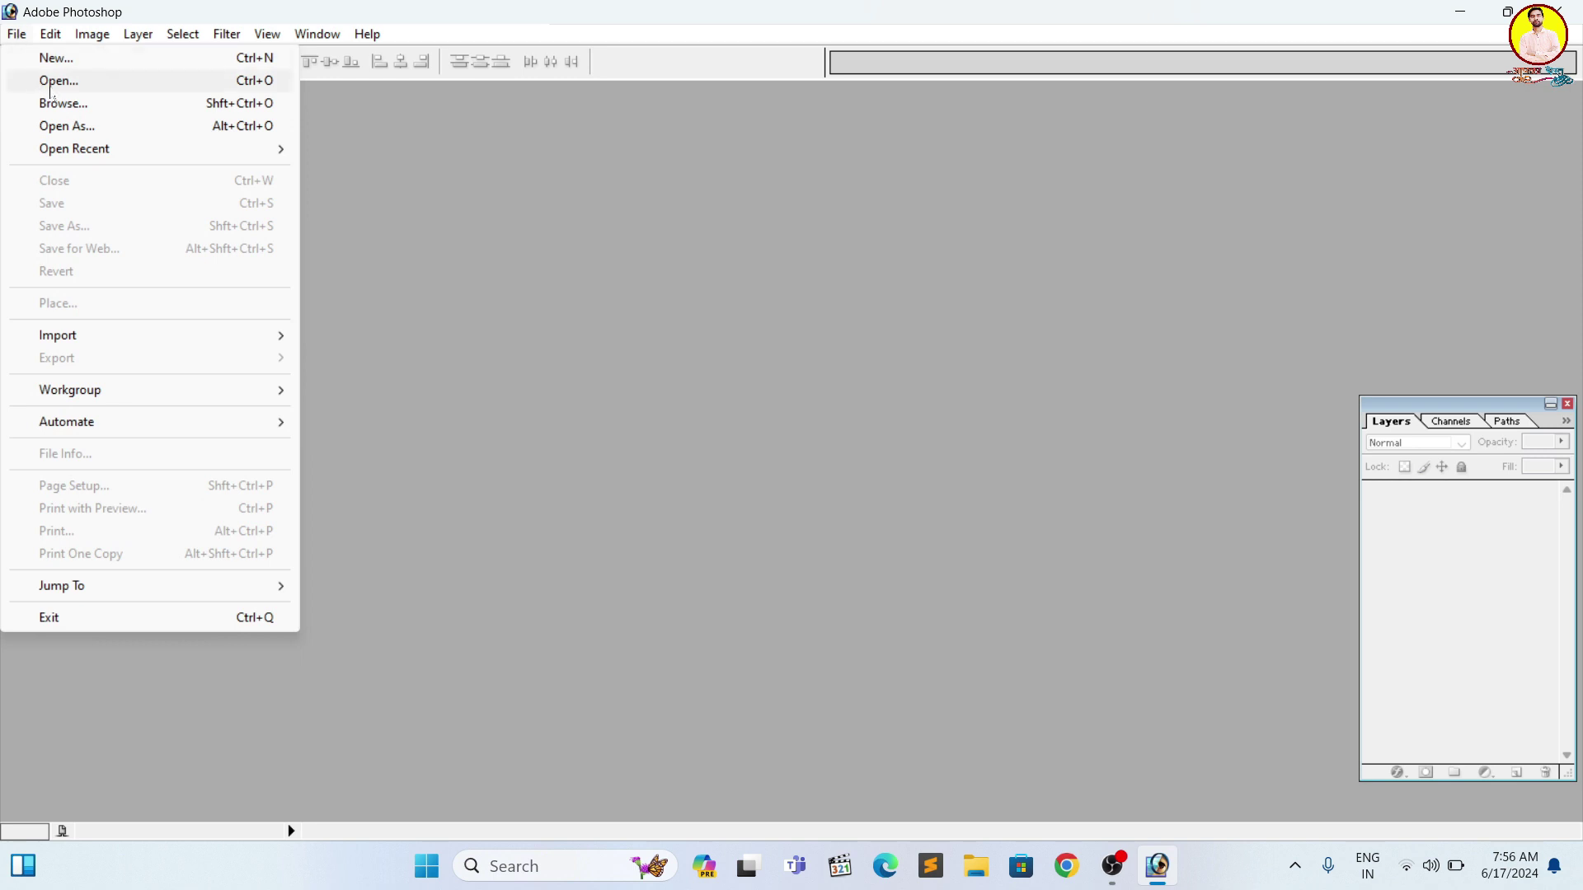
click(52, 87)
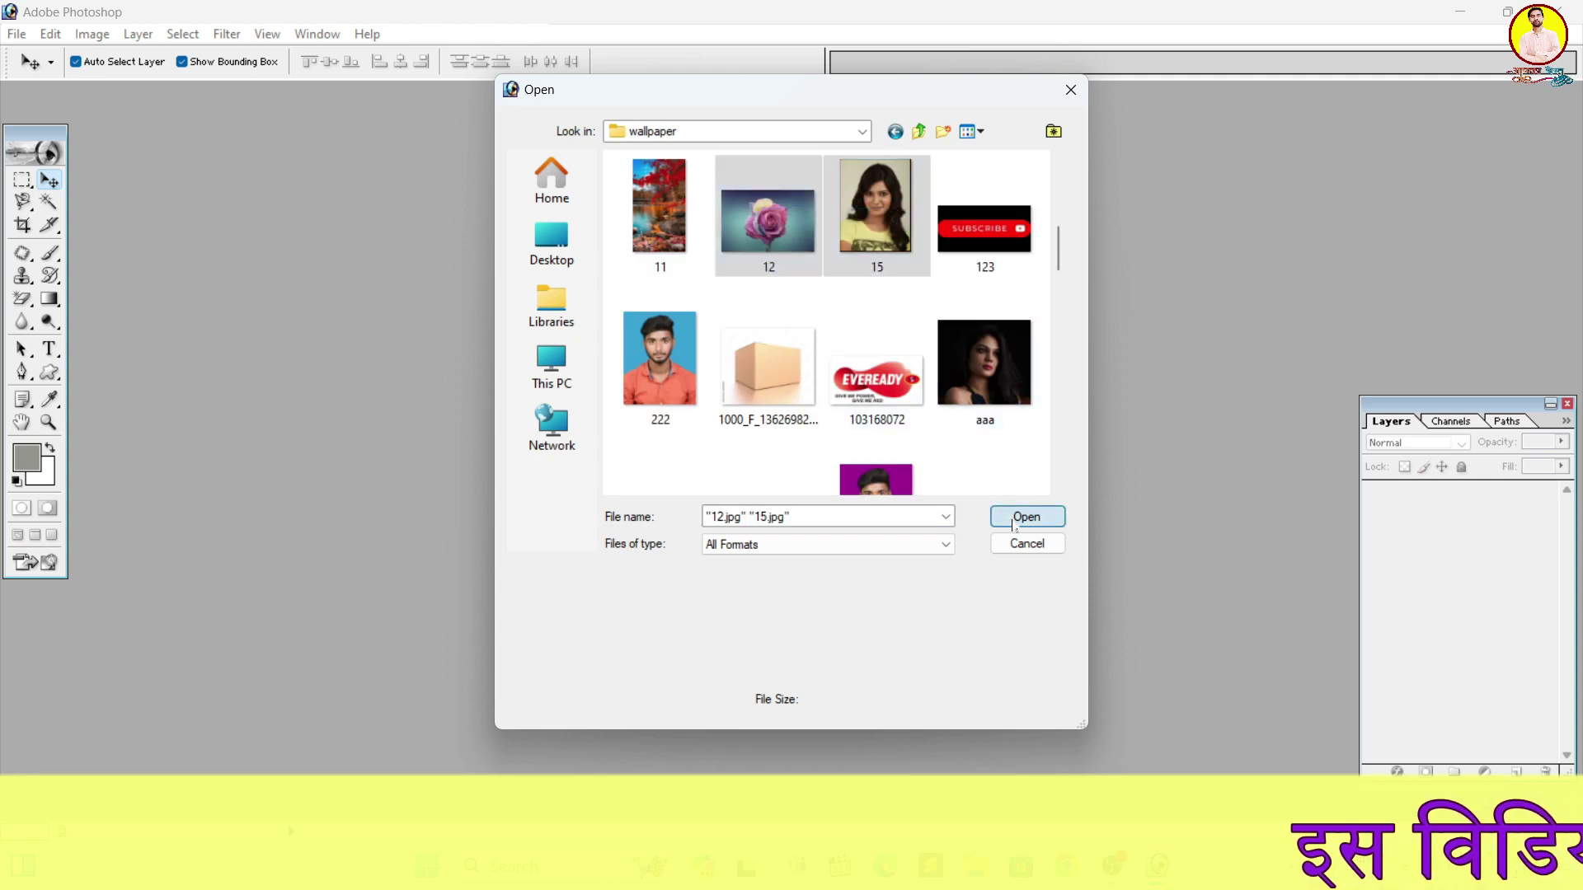
click(1027, 517)
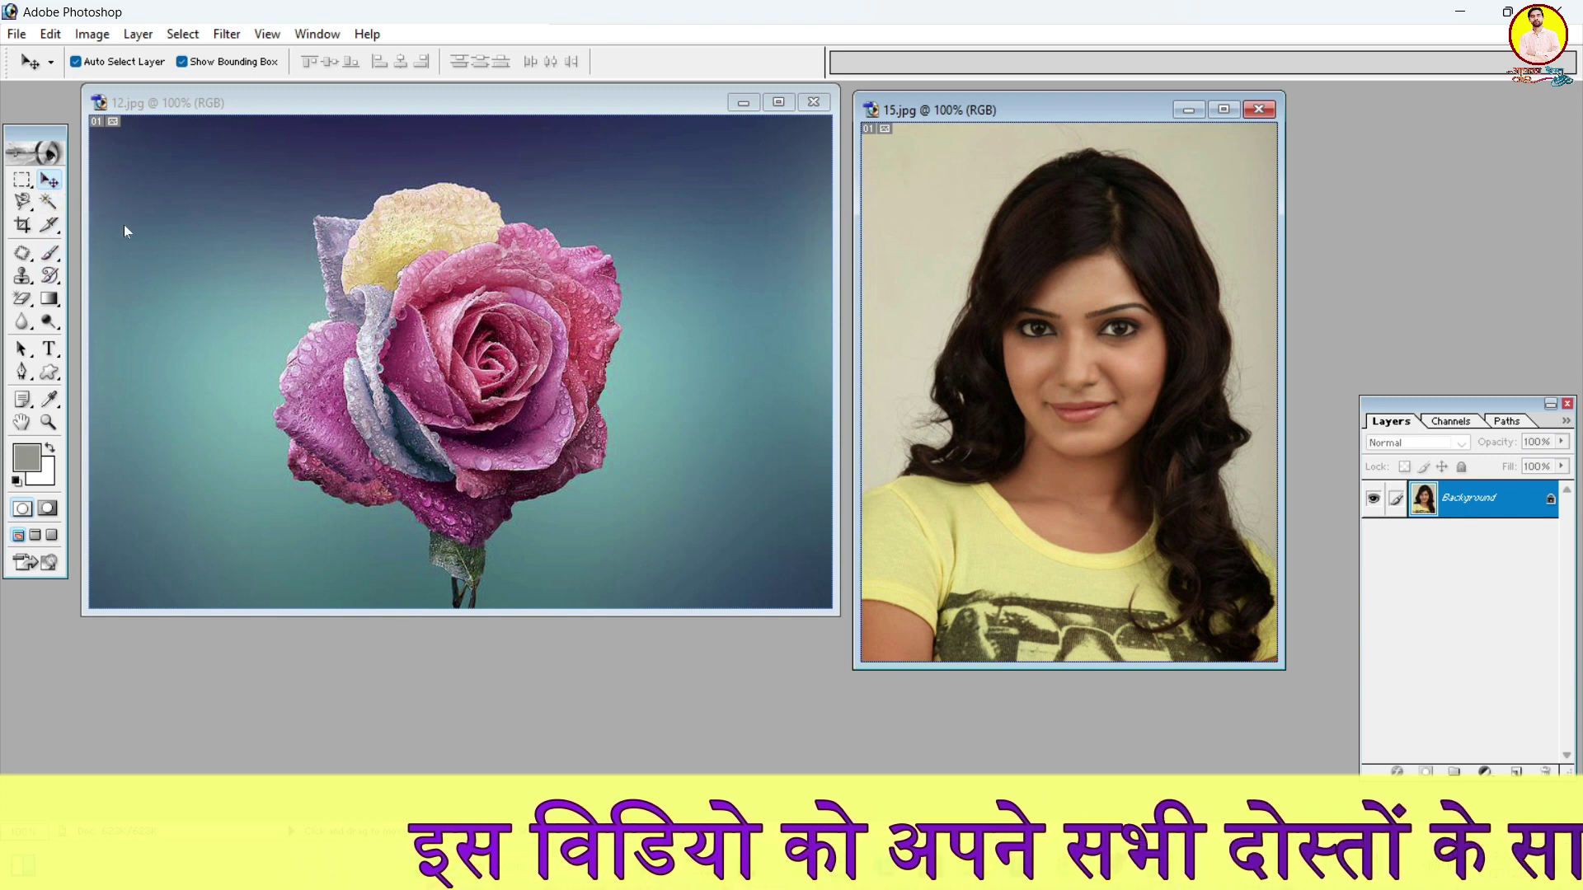
click(558, 276)
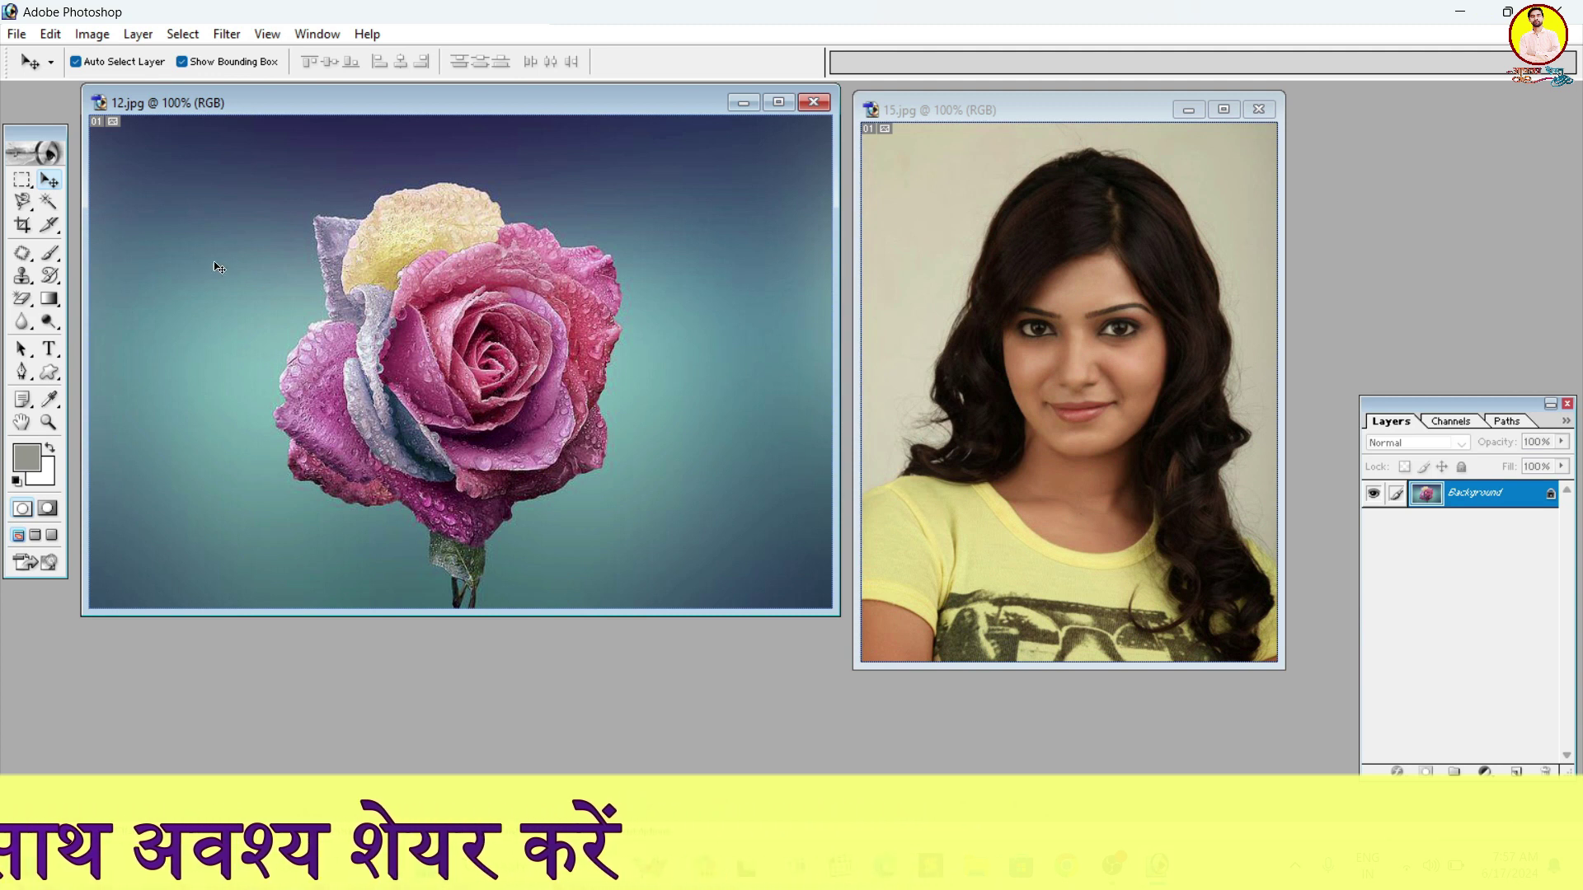
Draw a selection around the woman's eyes in 15.jpg with the Rectangular Marquee Tool.
click(22, 181)
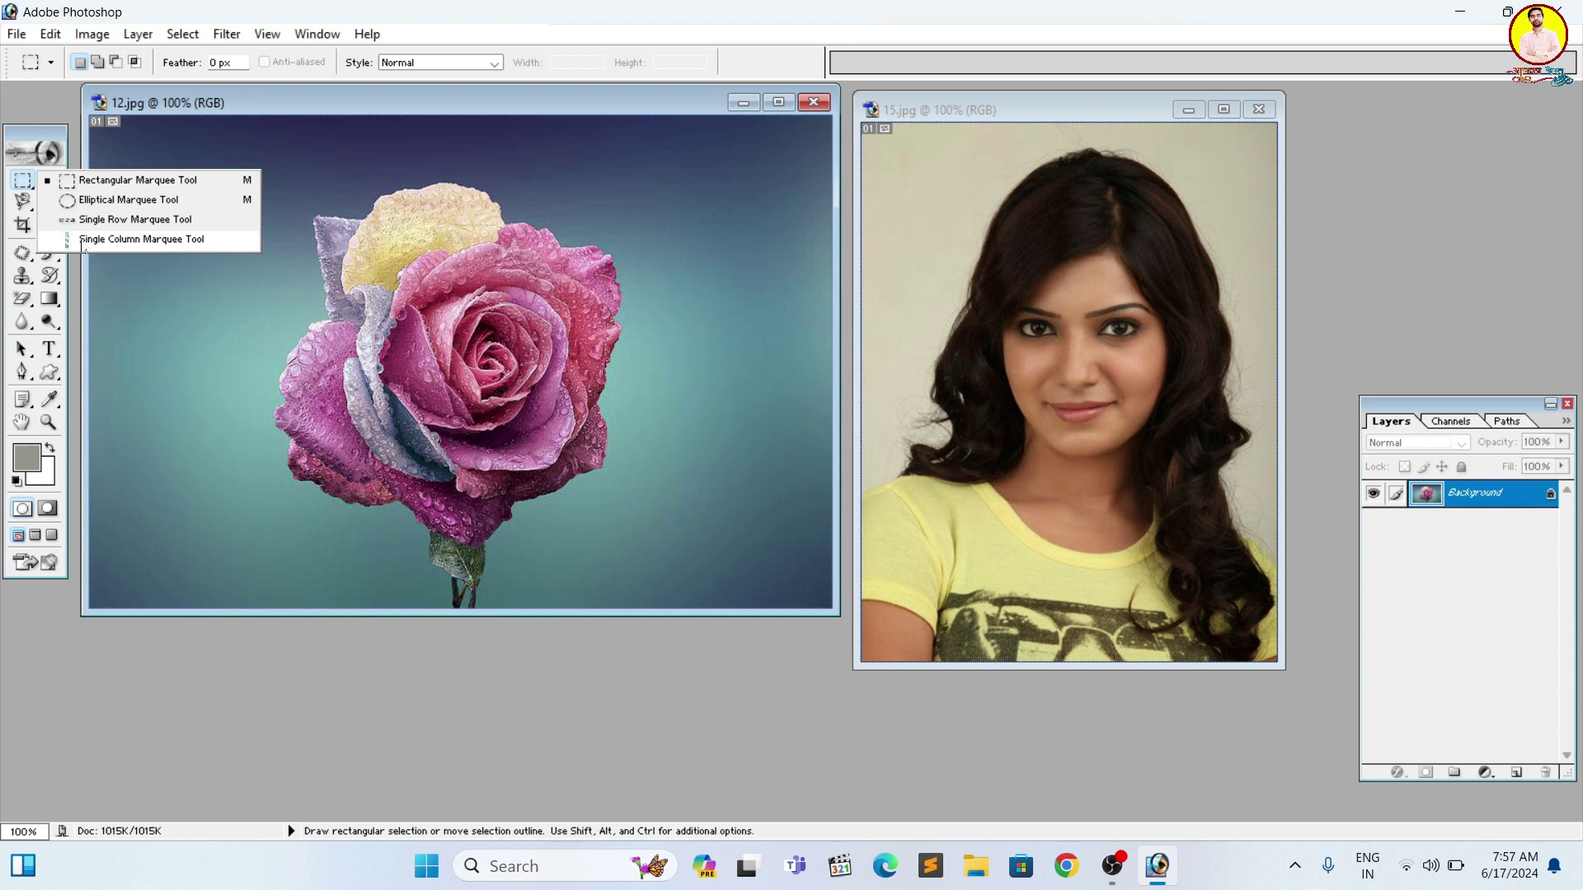
click(114, 181)
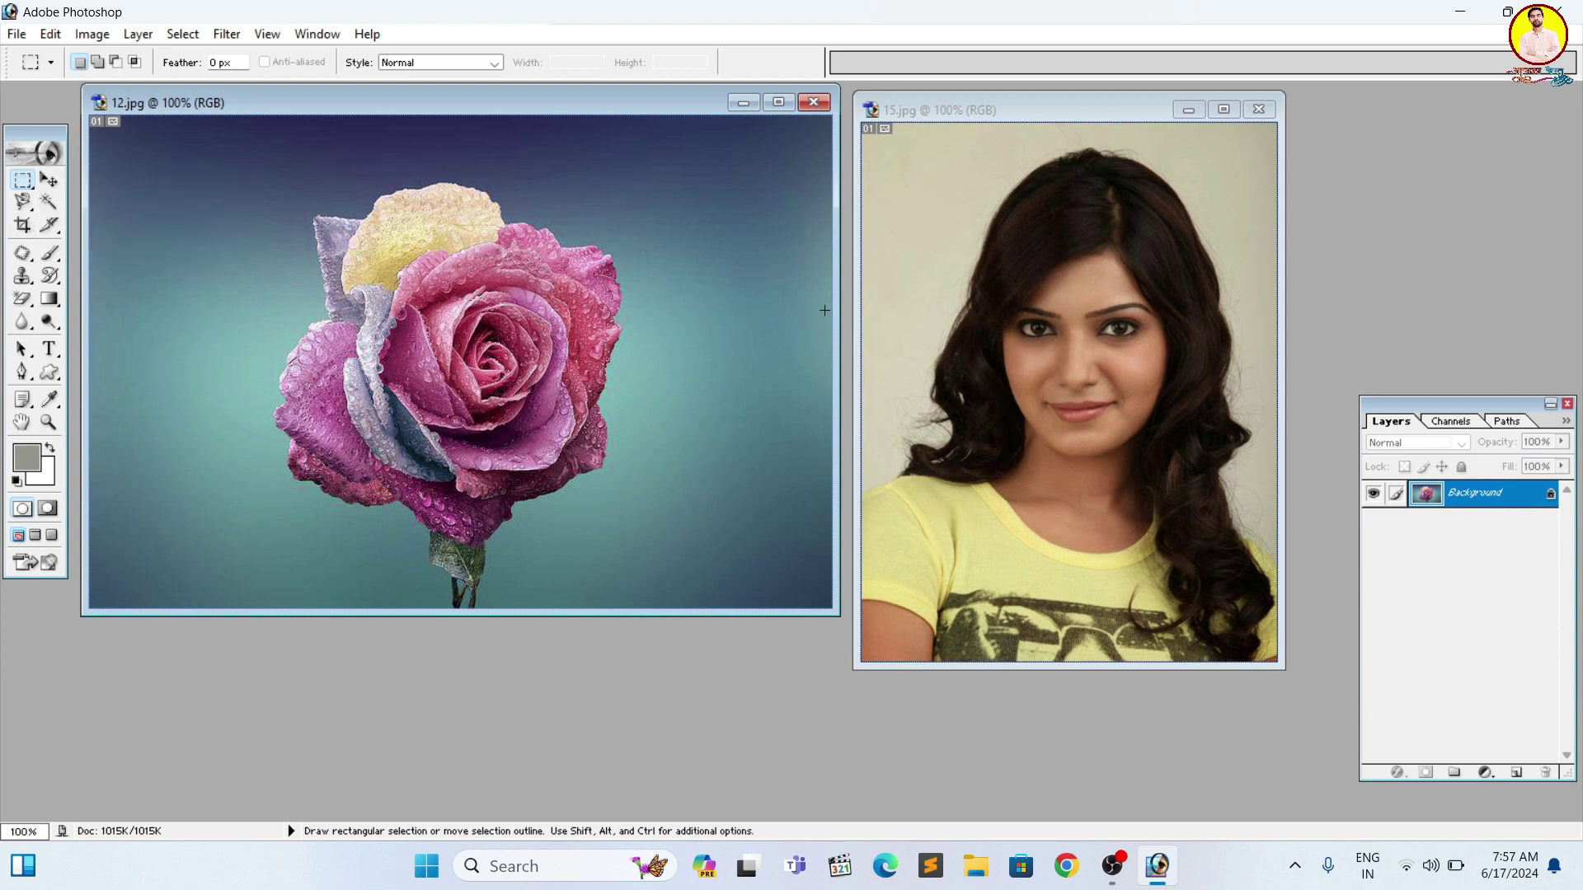
click(981, 284)
drag(1071, 344, 1170, 363)
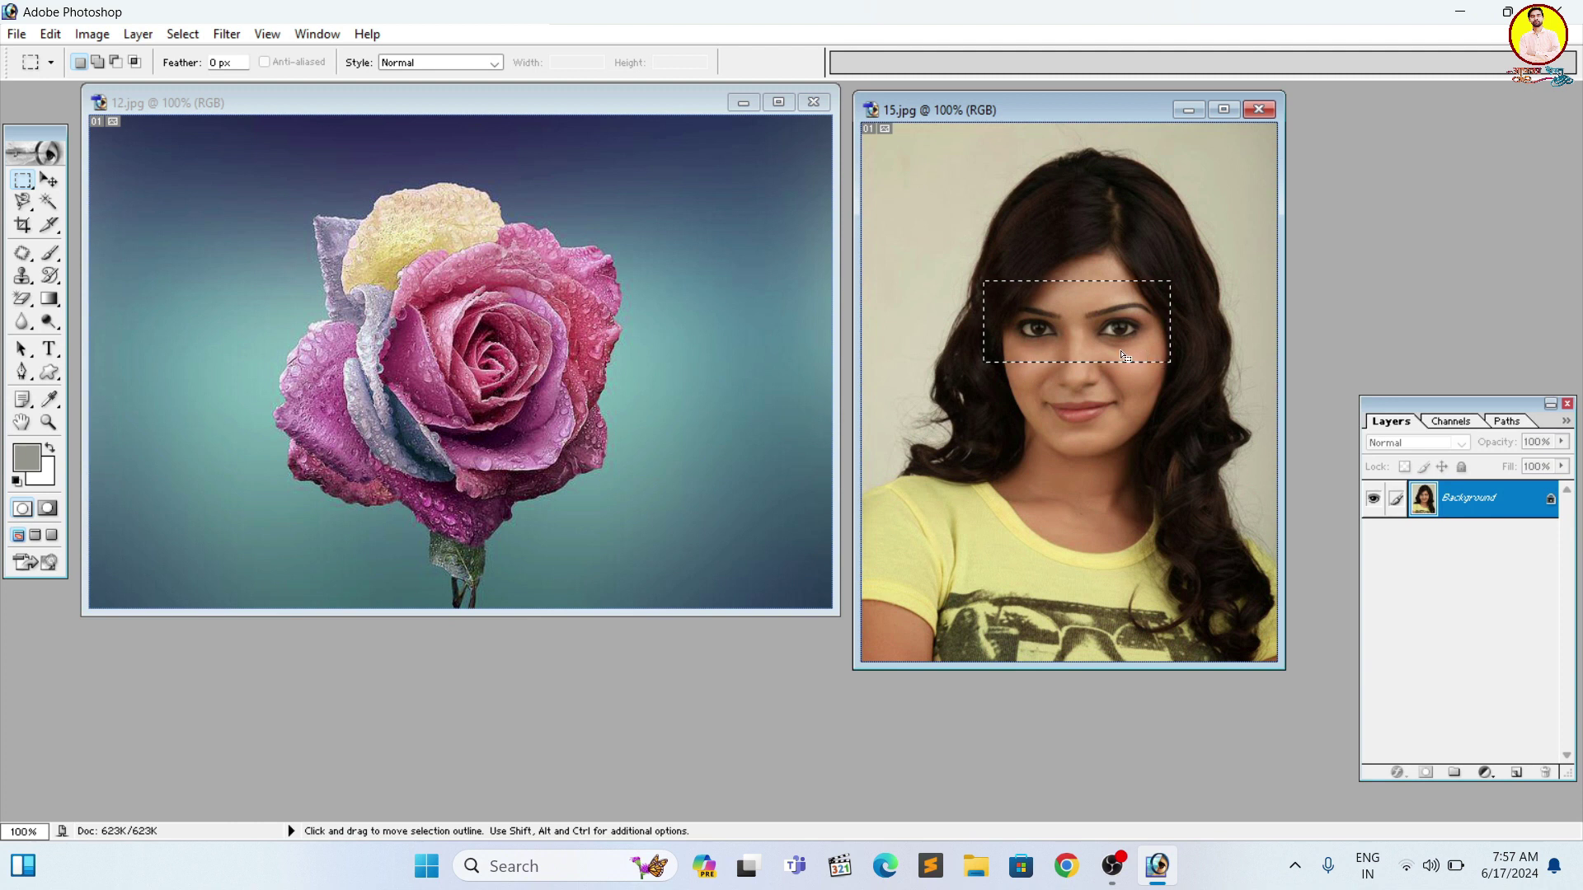
Move the selected eye area up over the hair in 15.jpg and place it over the rose in 12.jpg.
click(49, 183)
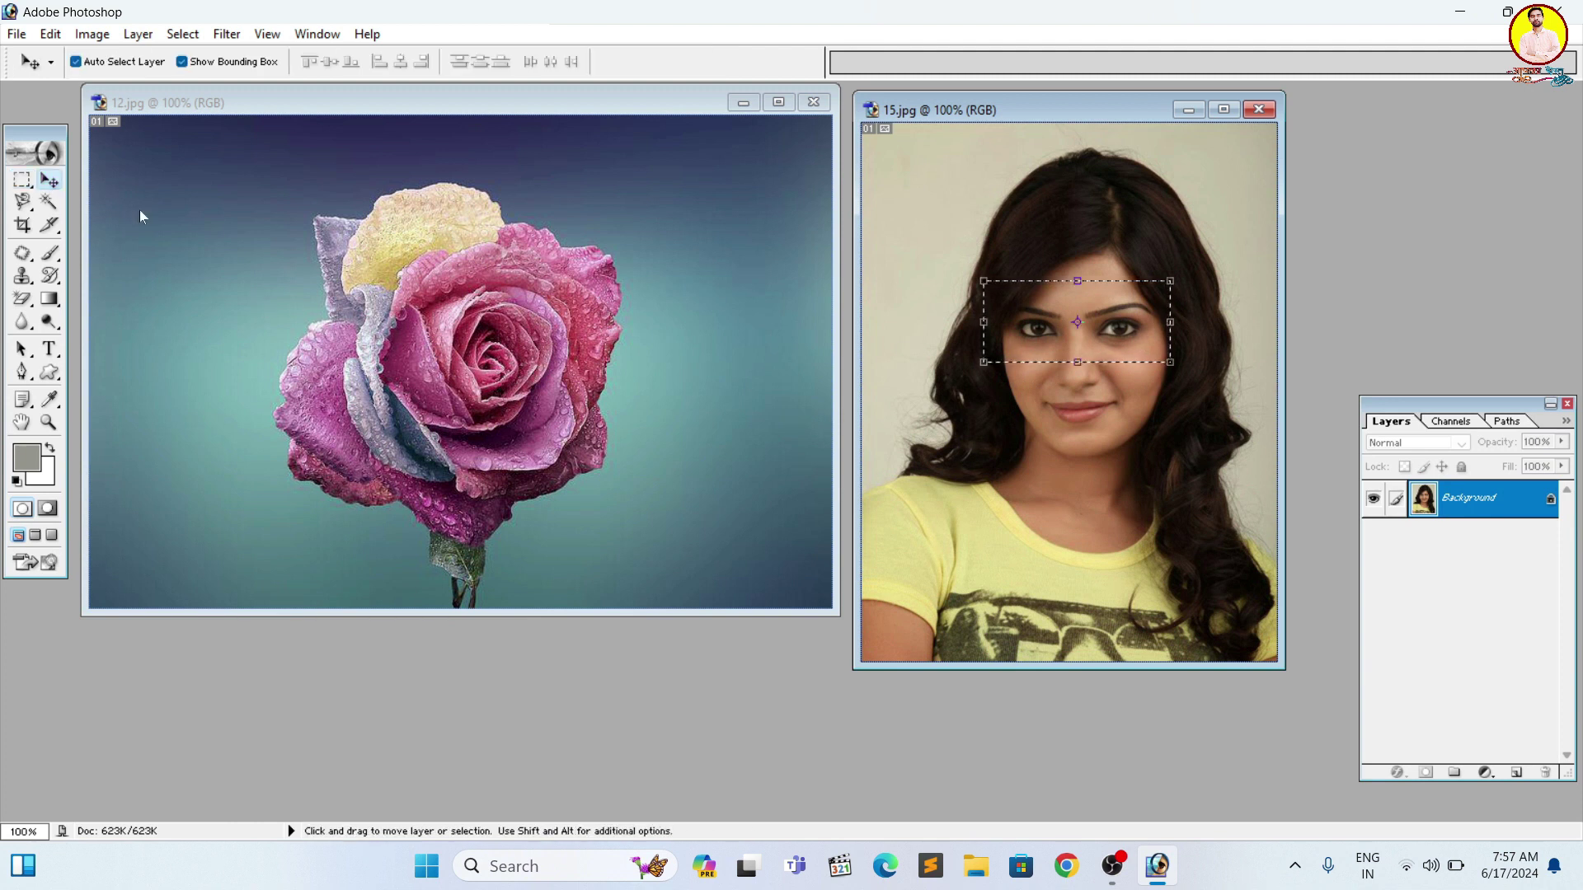
drag(1123, 331, 639, 275)
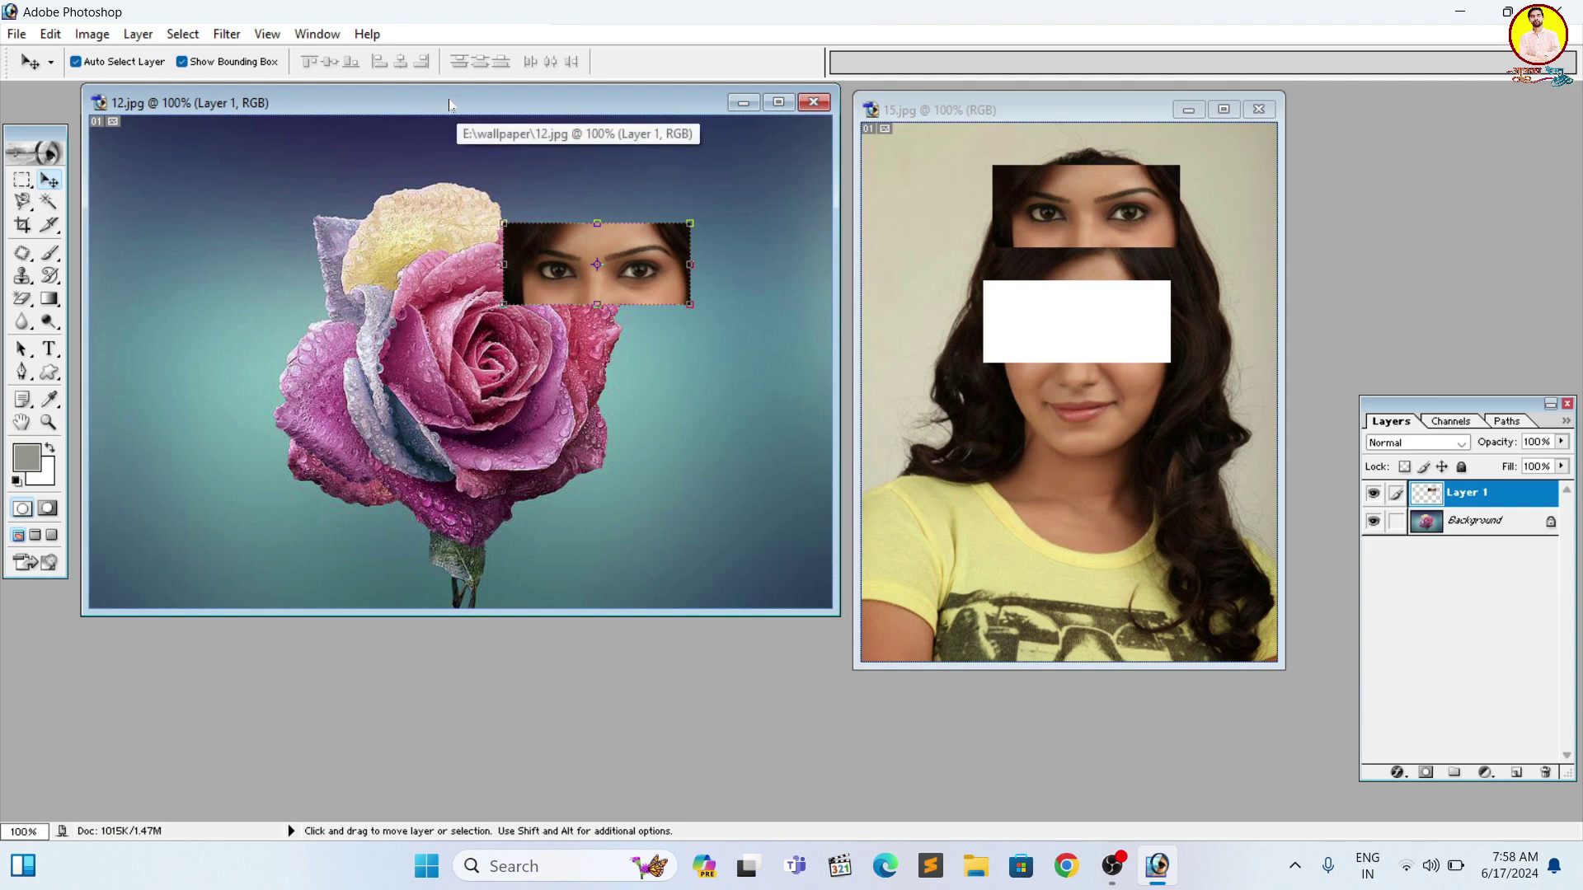
Shift the 12.jpg and 15.jpg document windows slightly downward and make the rose image active.
drag(447, 108, 446, 147)
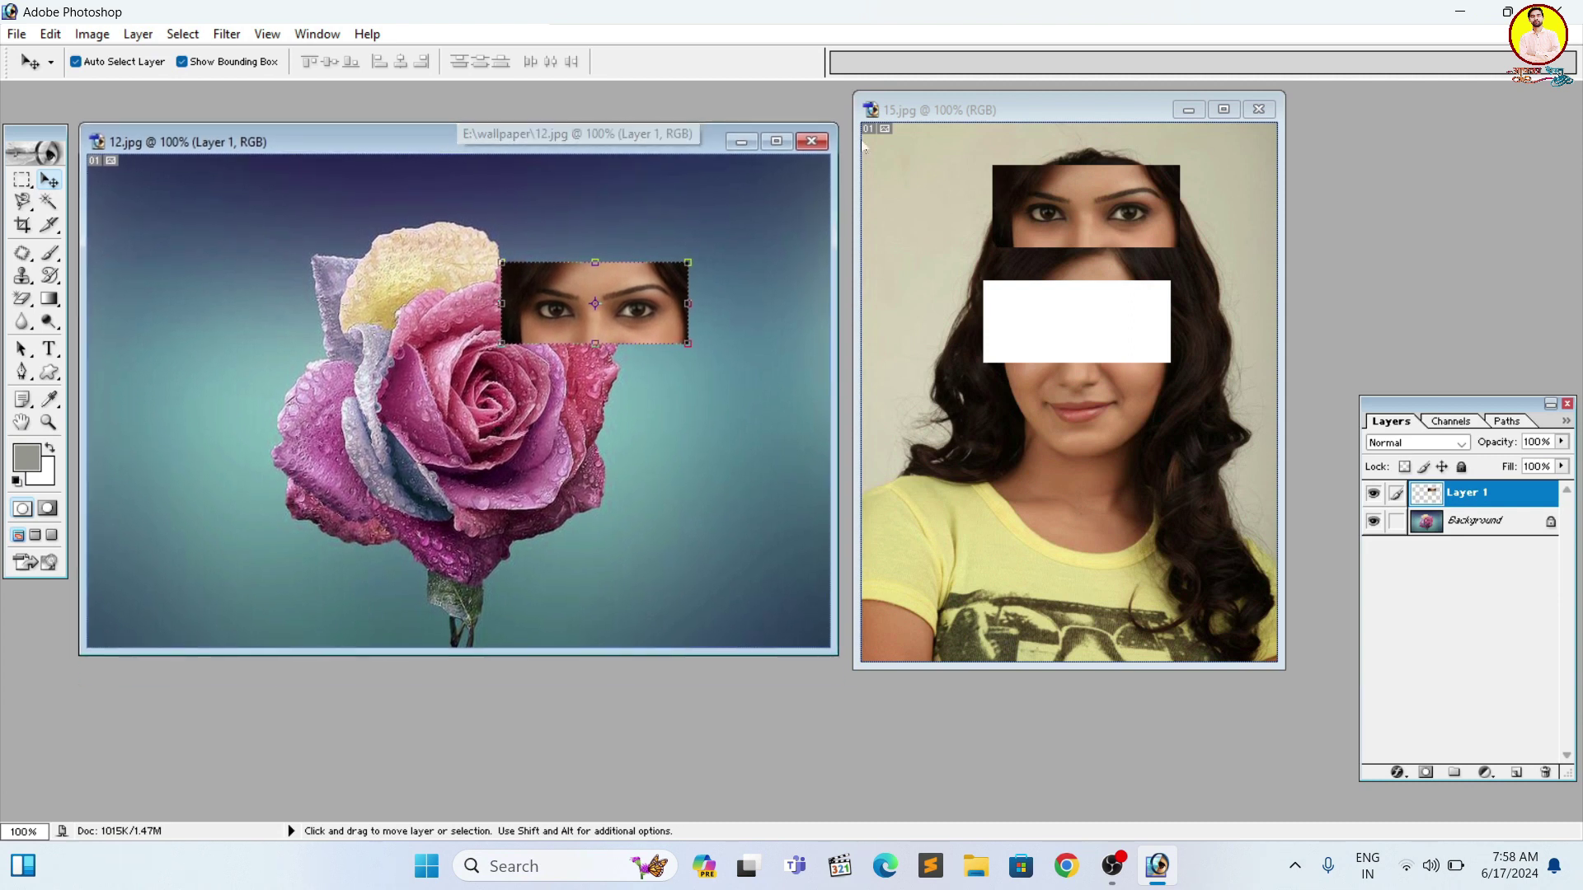
drag(984, 97, 985, 128)
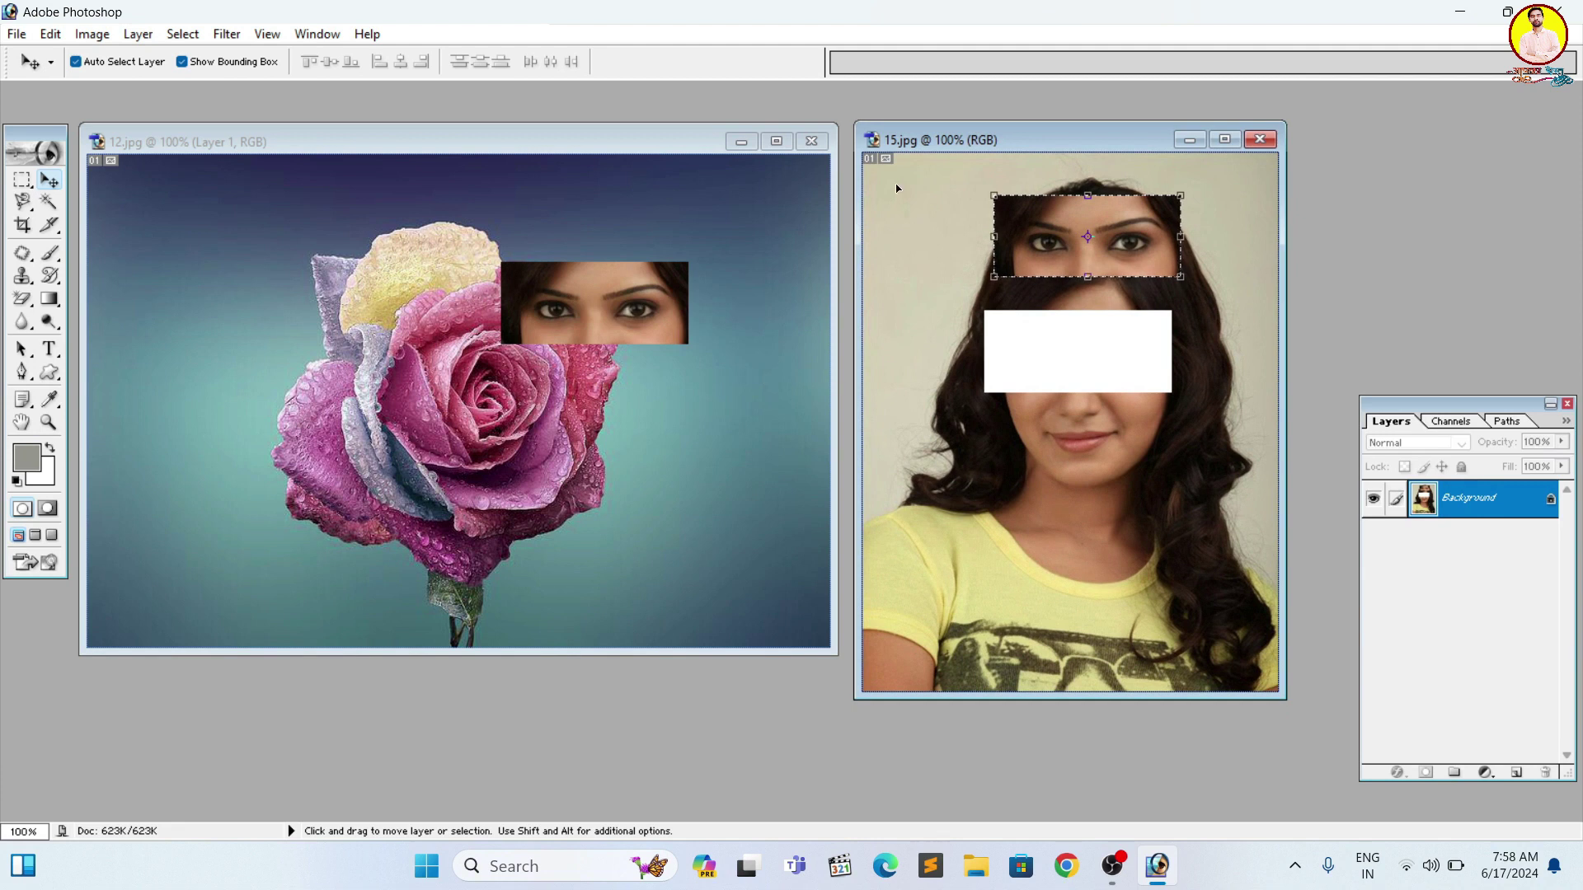
click(628, 330)
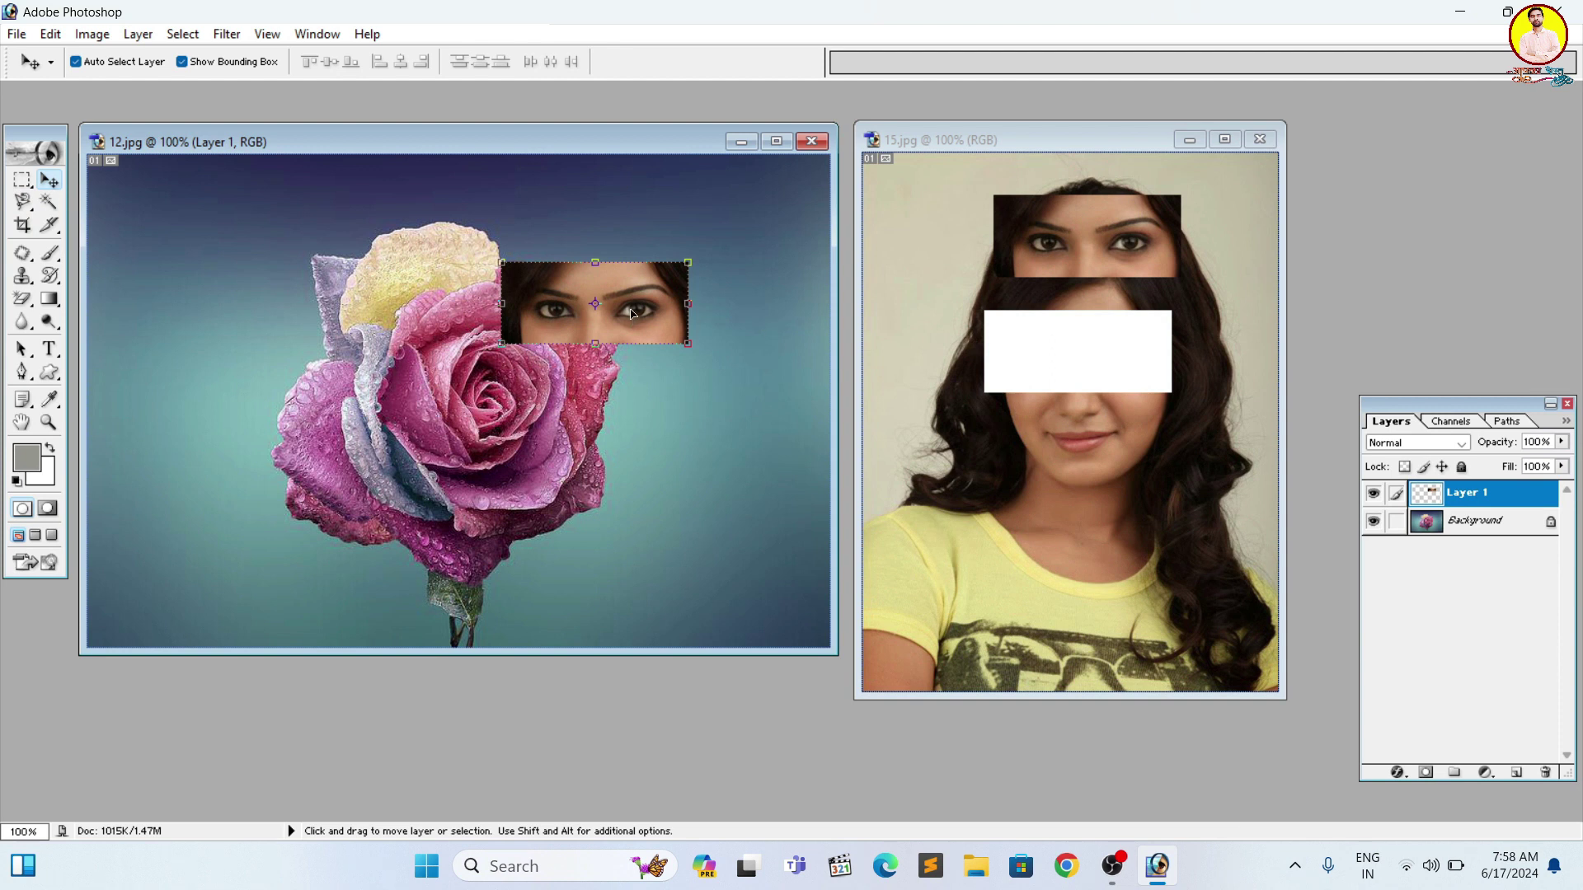
Undo the eye area's placement in 12.jpg and its move within 15.jpg.
key(alt)
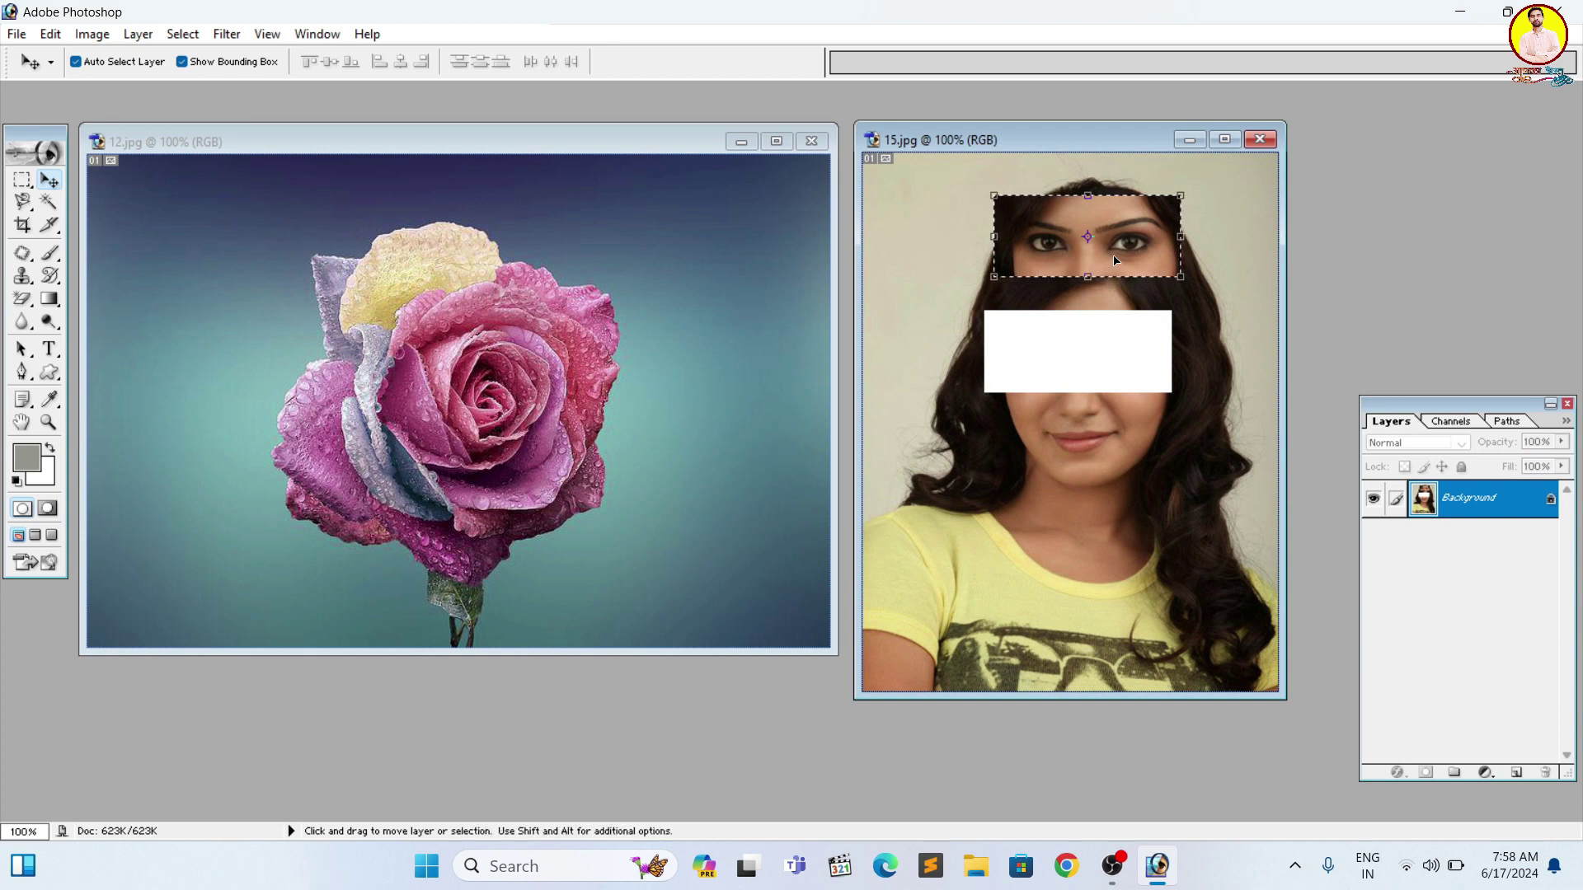
key(ctrl+z)
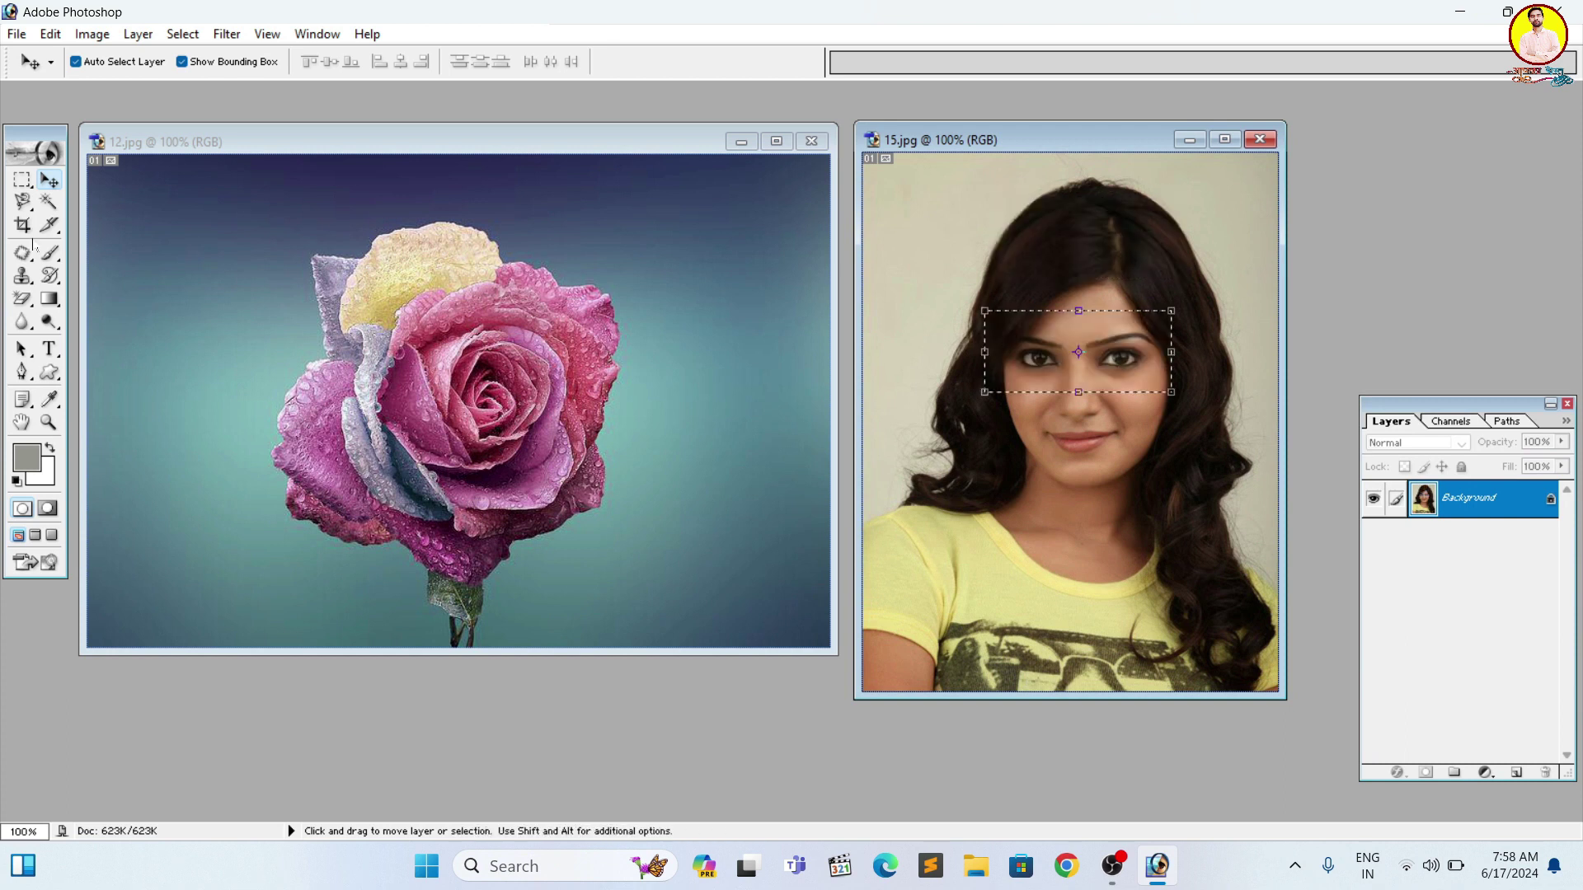
Draw a series of rectangular marquee selections over the face in 15.jpg, each replacing the previous, ending around one eye and the nose.
click(22, 180)
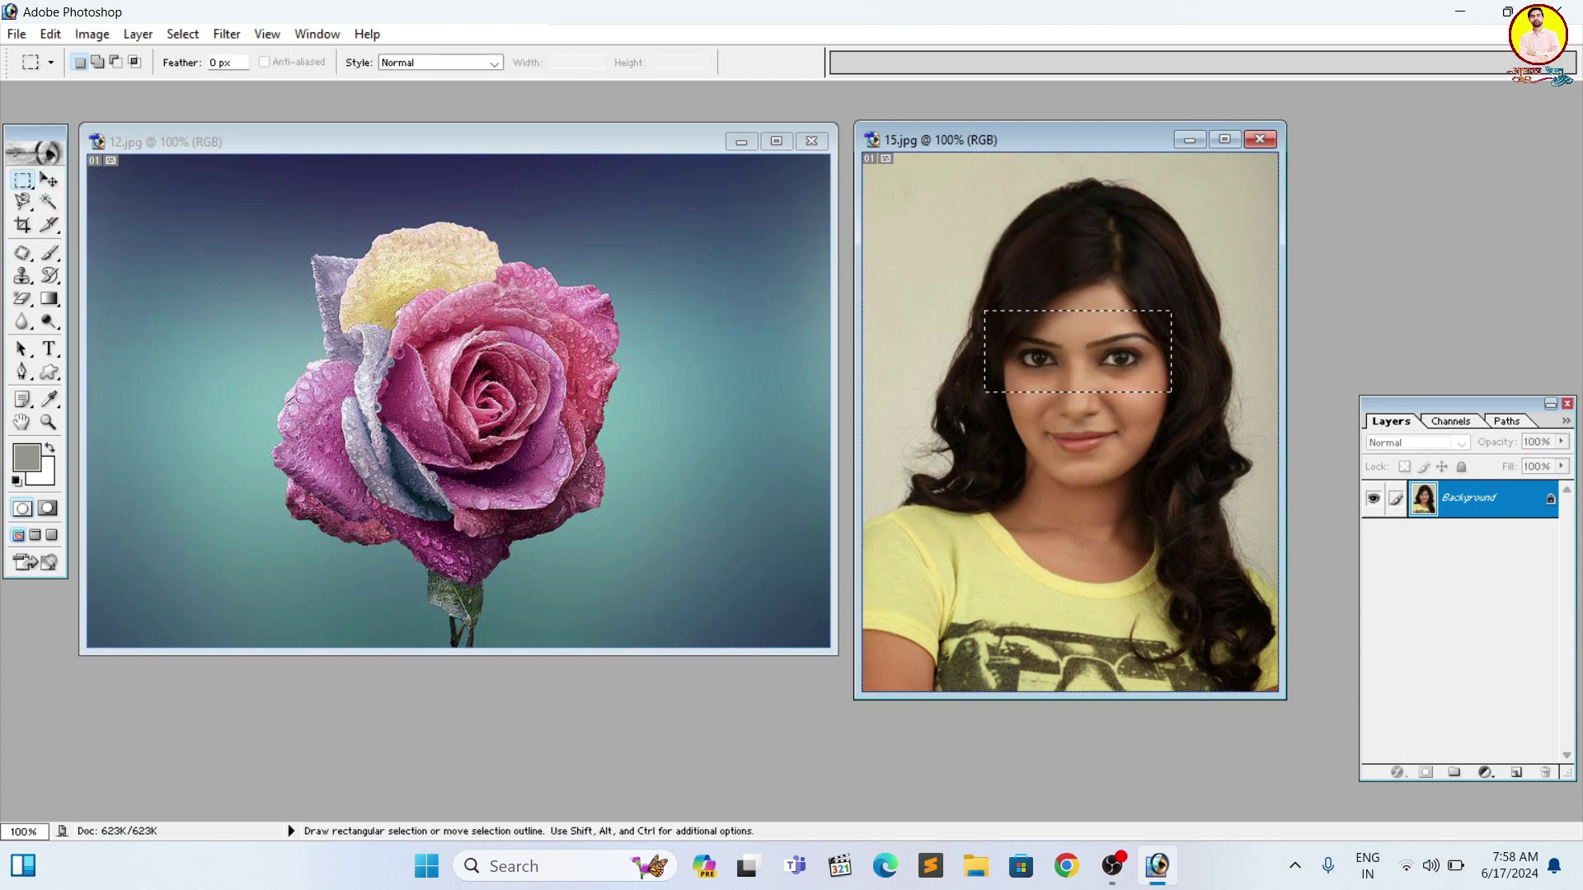
click(1008, 297)
drag(1040, 342, 1189, 387)
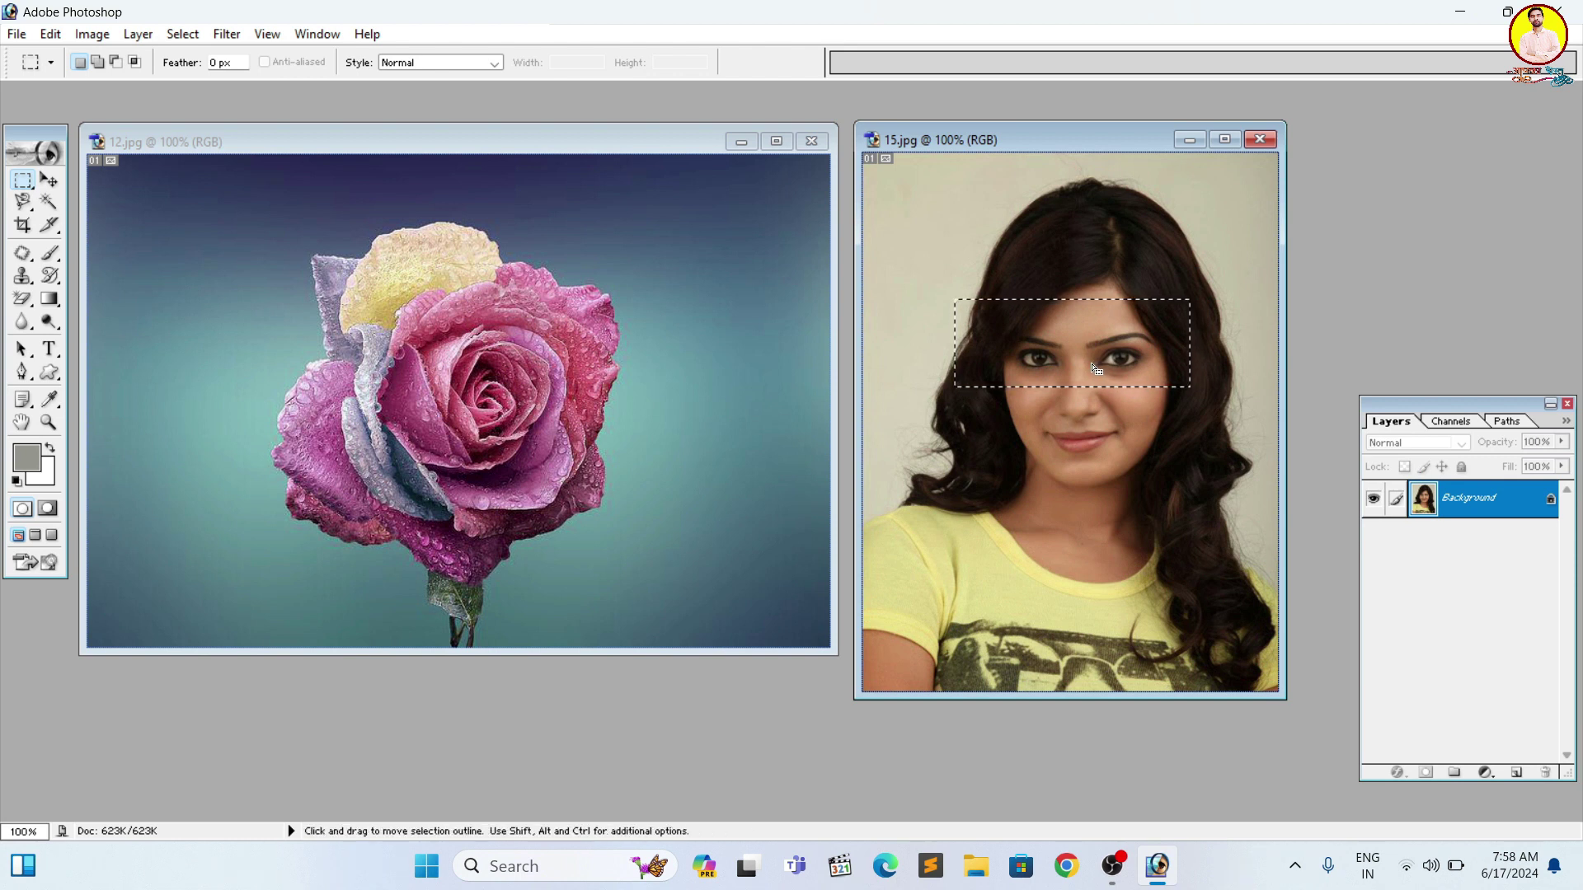
drag(975, 427, 1200, 500)
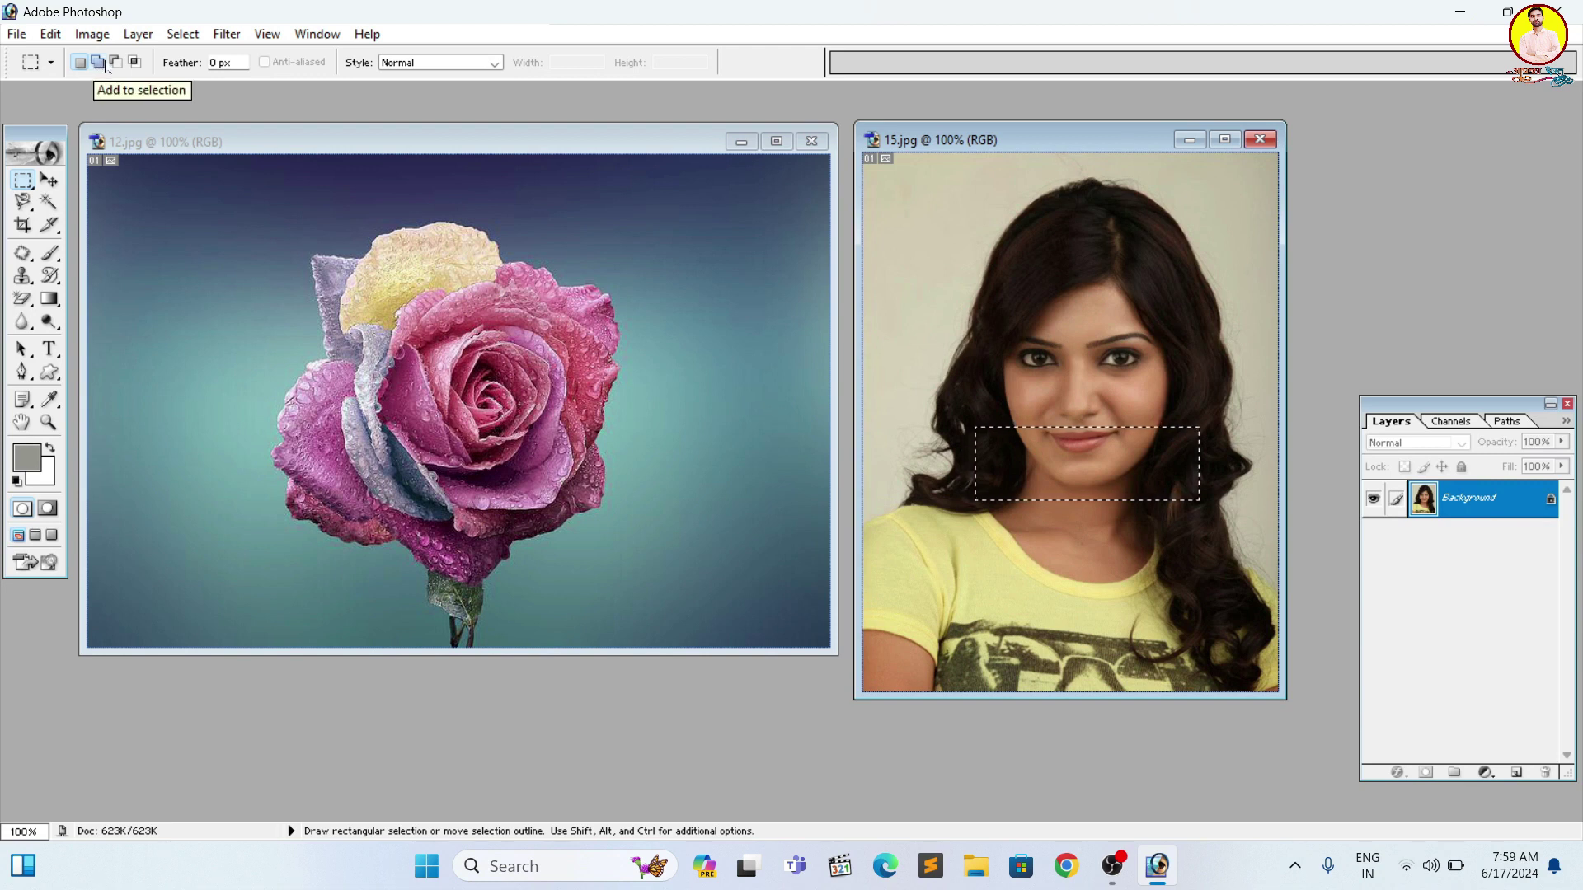
drag(1045, 286, 1210, 376)
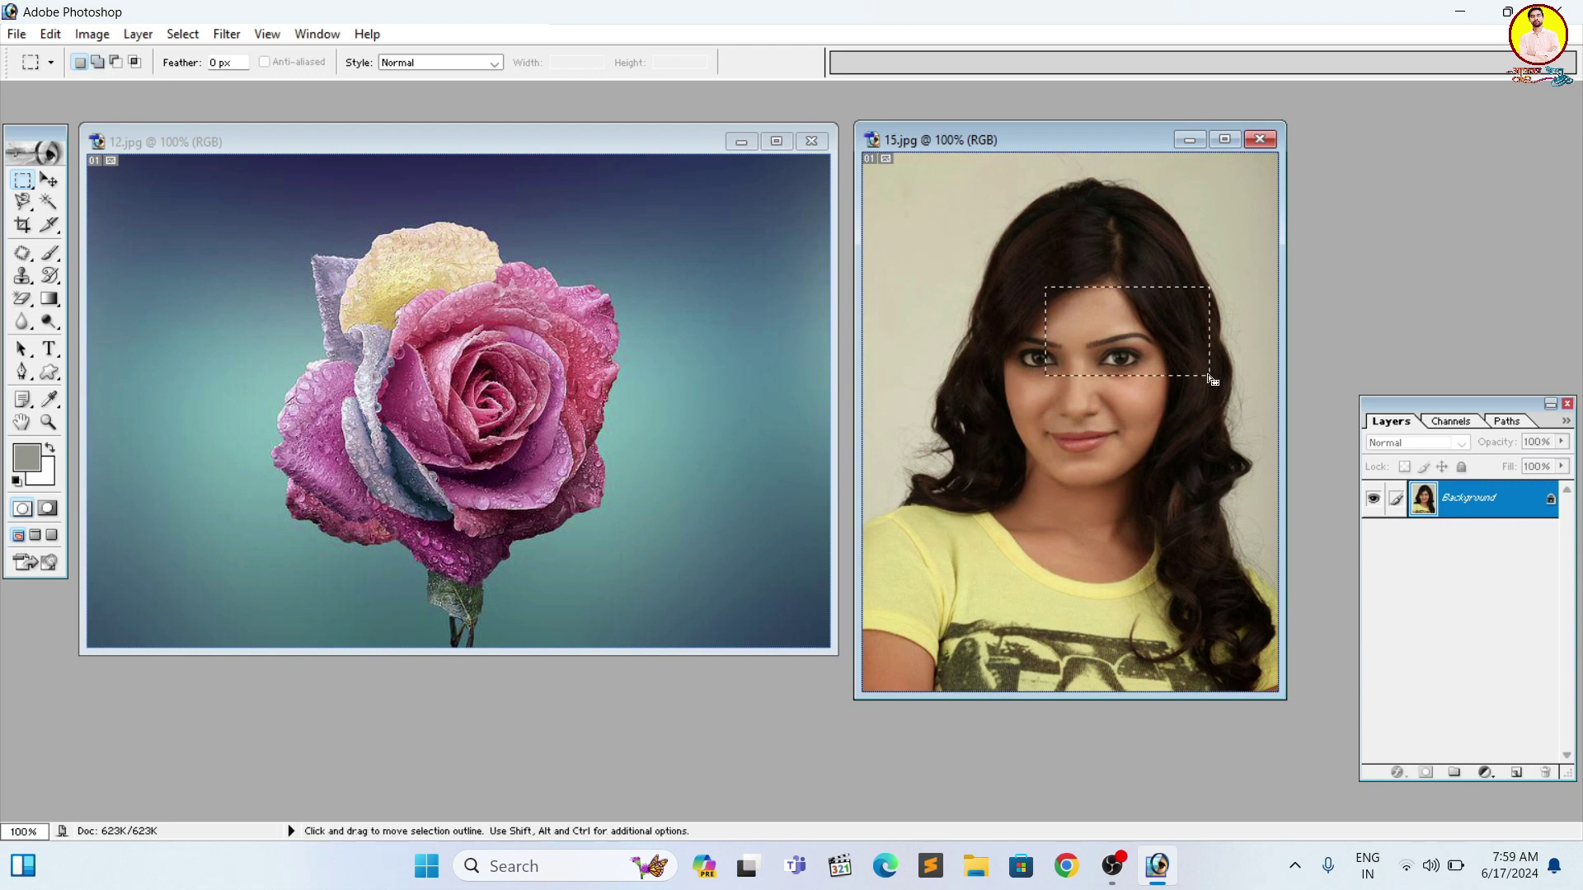
drag(1007, 338, 1107, 417)
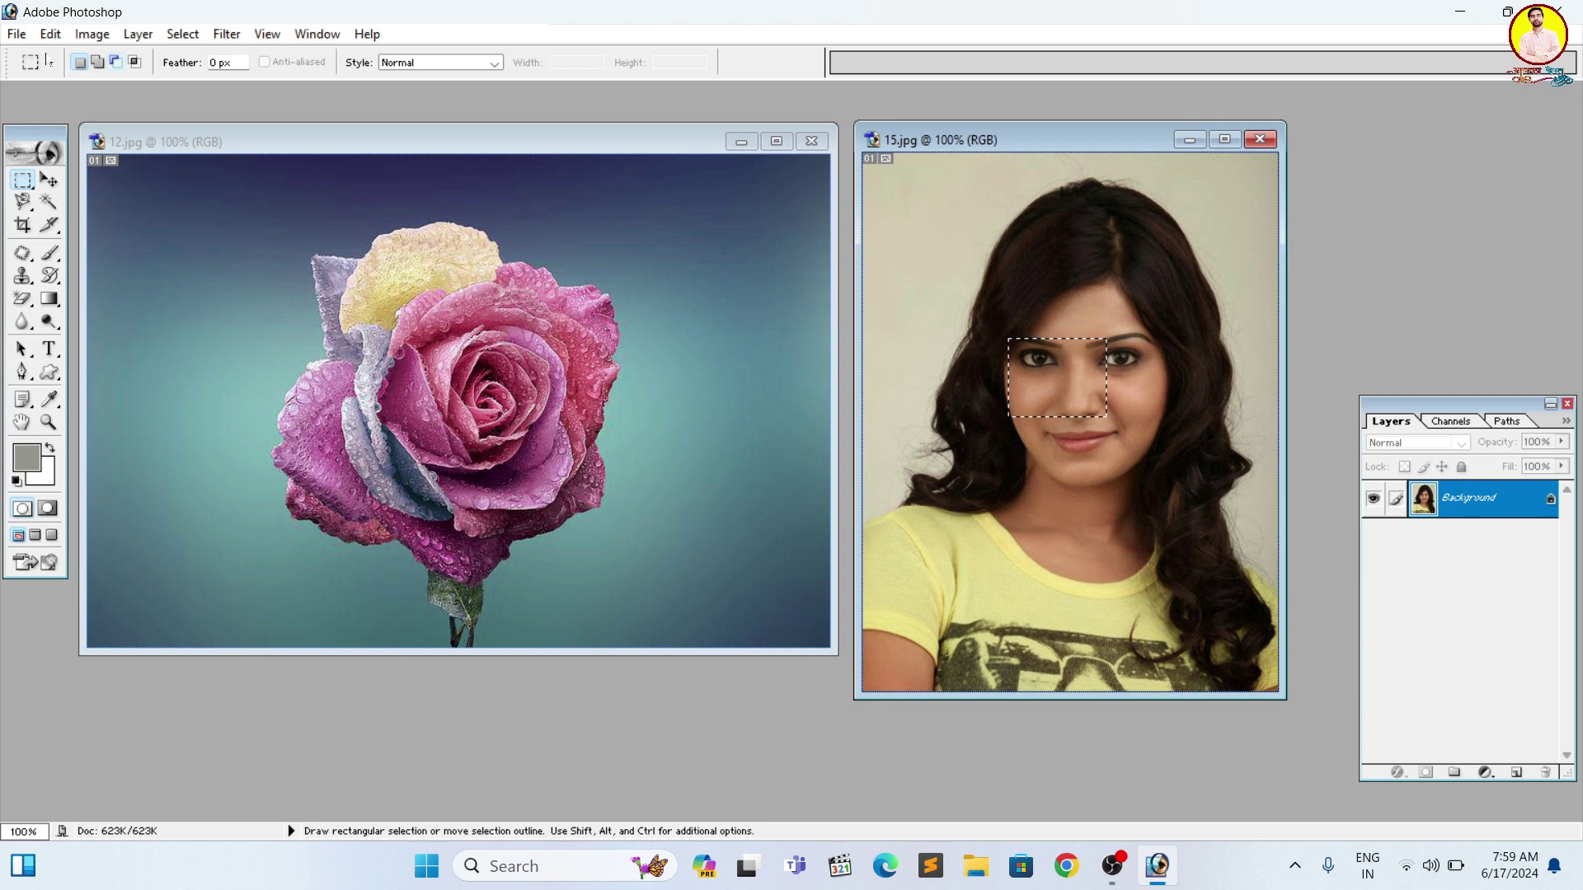
Add several rectangles over the forehead, hair, neck and background to the existing marquee selection in 15.jpg.
click(97, 62)
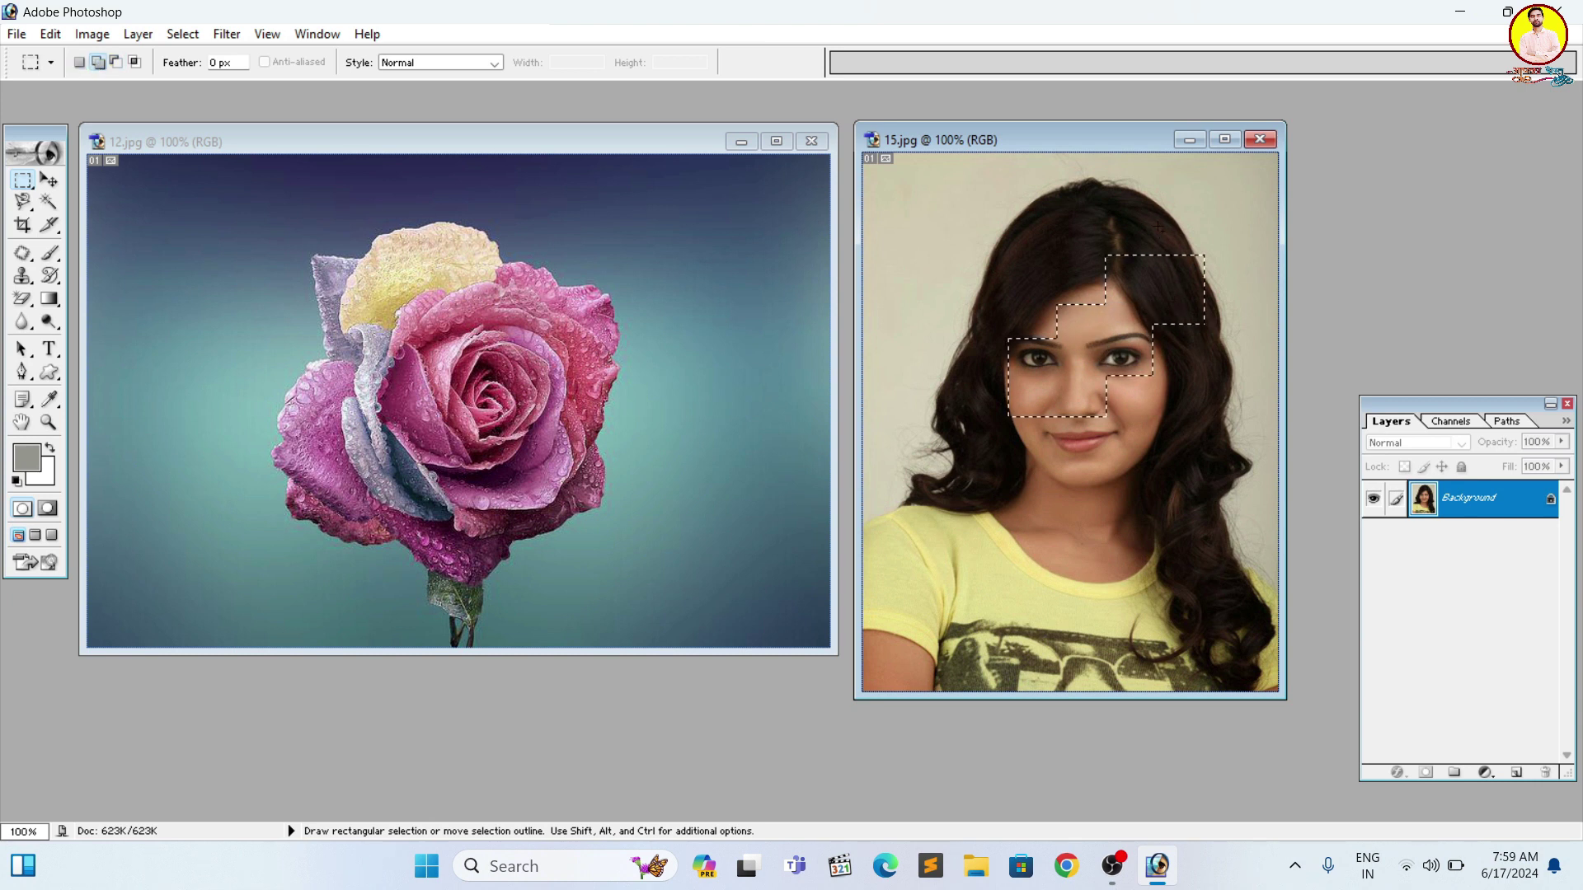
drag(966, 465, 1142, 543)
drag(941, 244, 1005, 288)
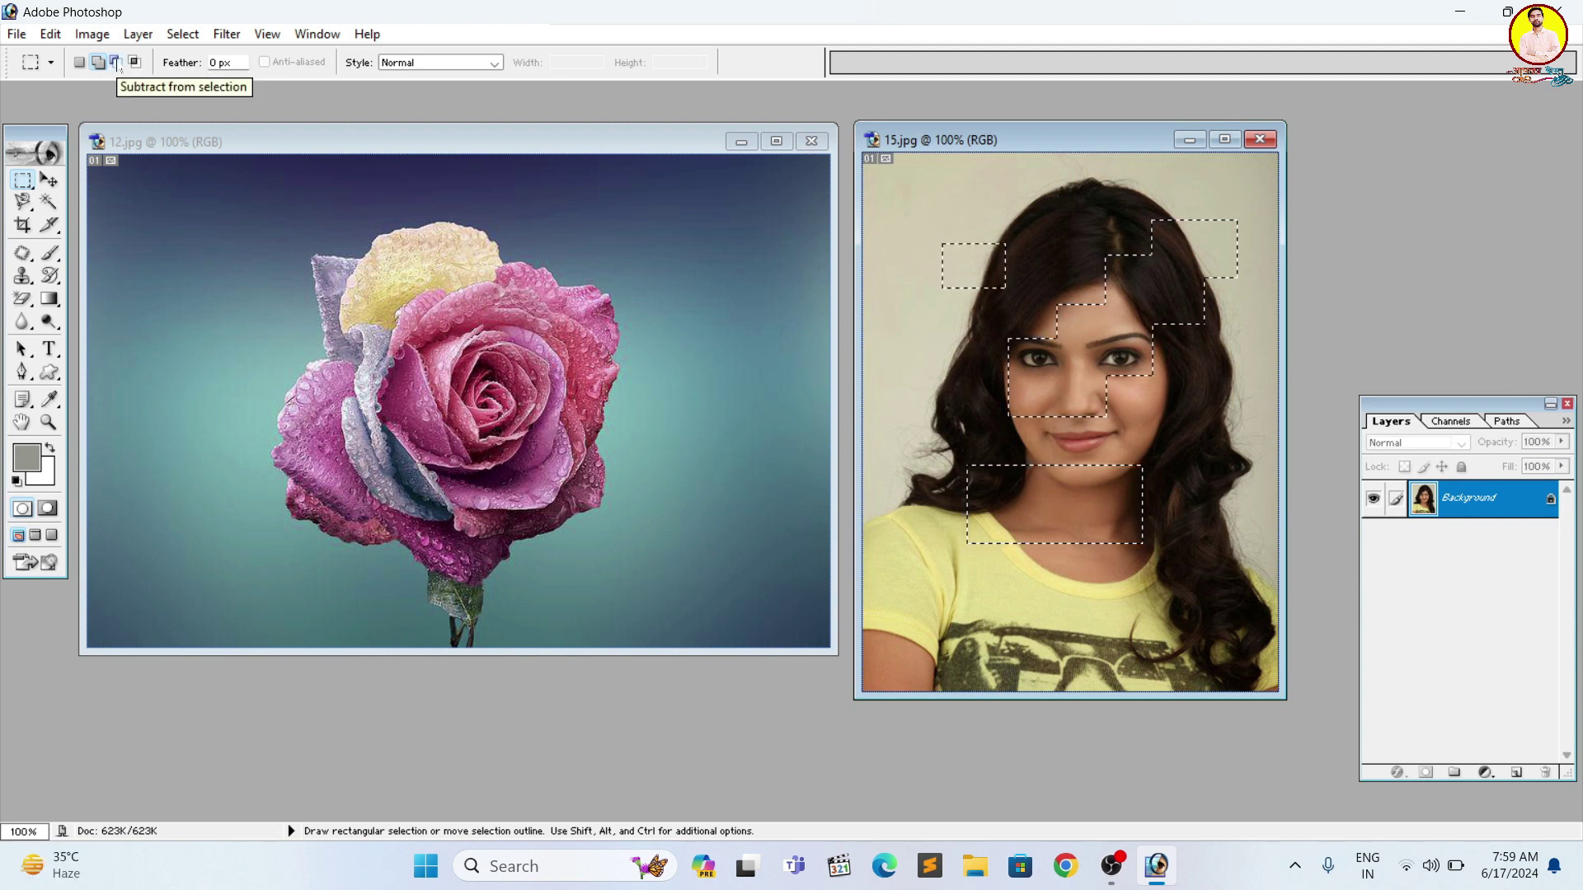
Subtract overlapping rectangles from the parts of the selection covering the hair and forehead in 15.jpg.
click(116, 62)
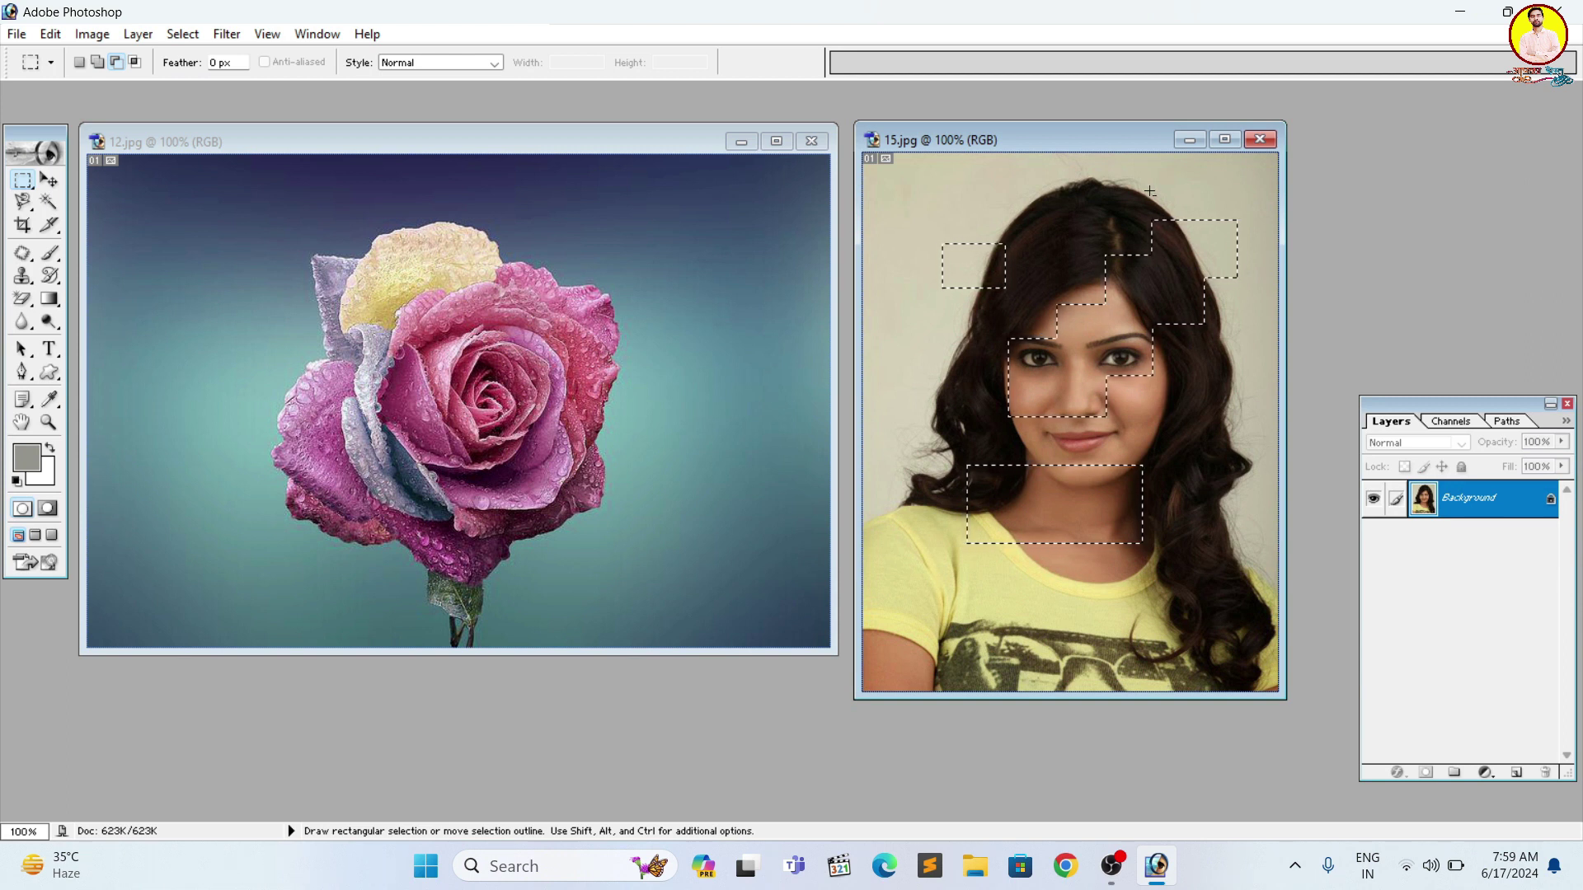
drag(1256, 262, 1257, 268)
drag(1165, 249, 1258, 334)
drag(1118, 206, 1195, 269)
drag(1064, 225, 1163, 305)
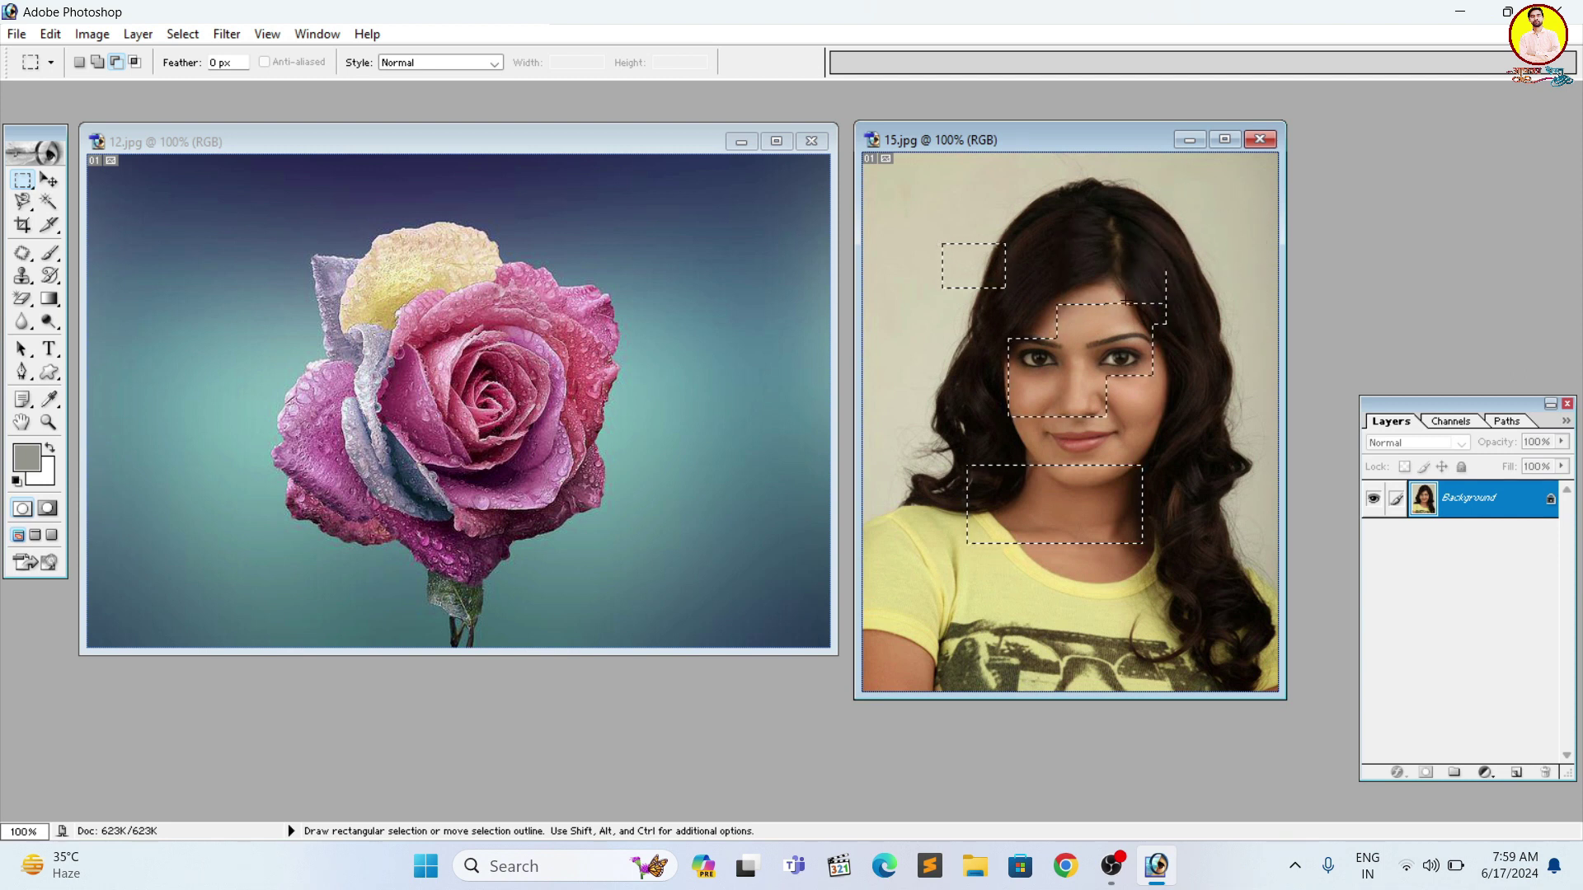
Set the marquee to intersect with the selection and draw rectangles across the face and the background of 15.jpg.
click(136, 62)
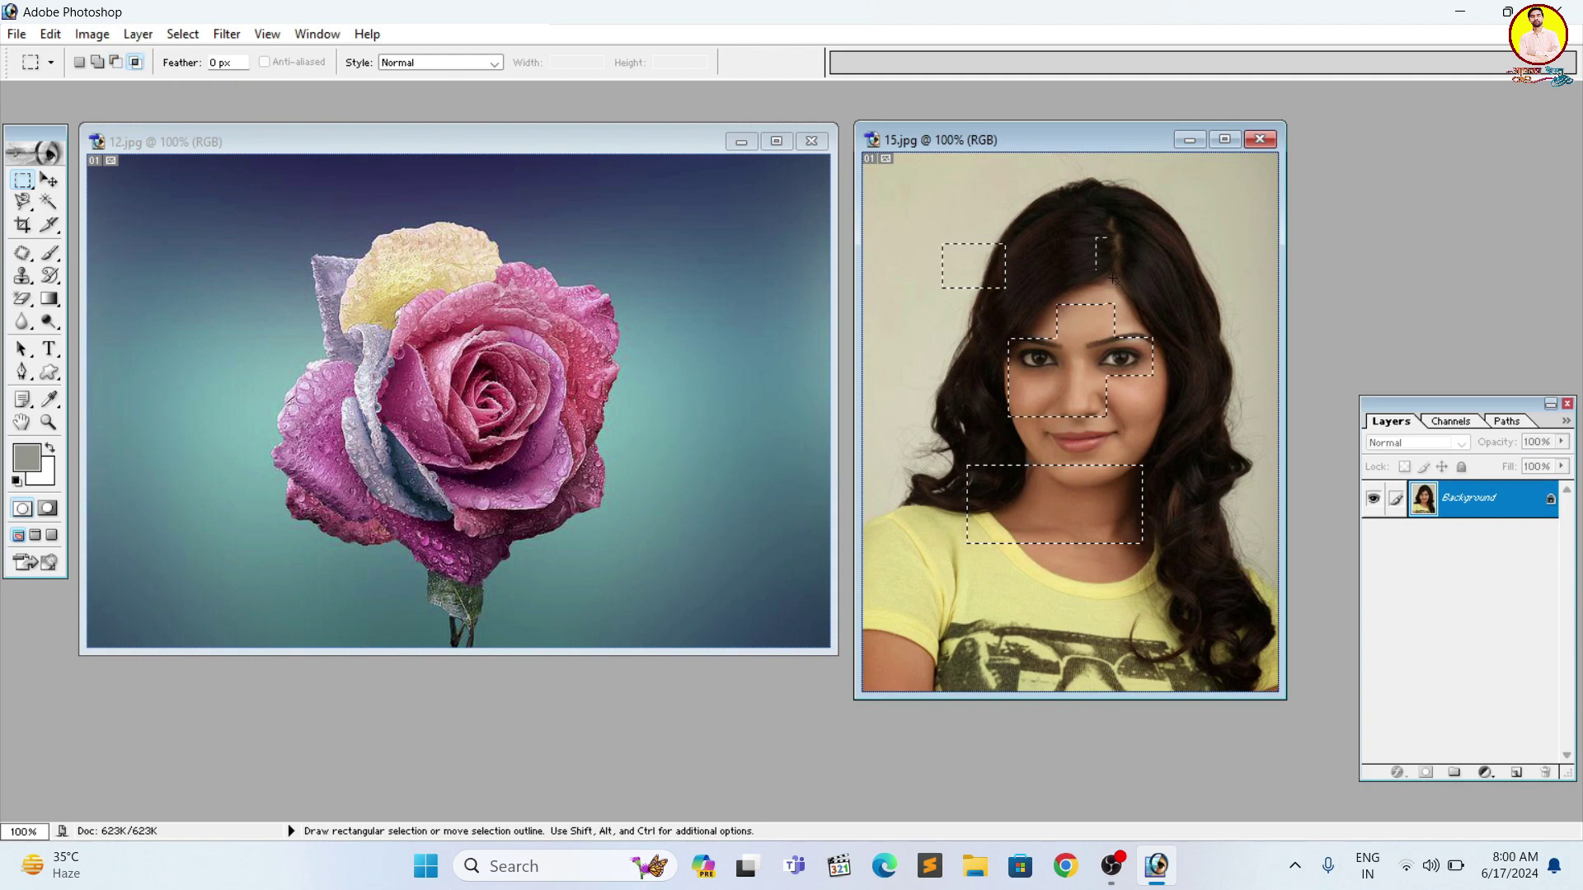
drag(1209, 239, 1223, 392)
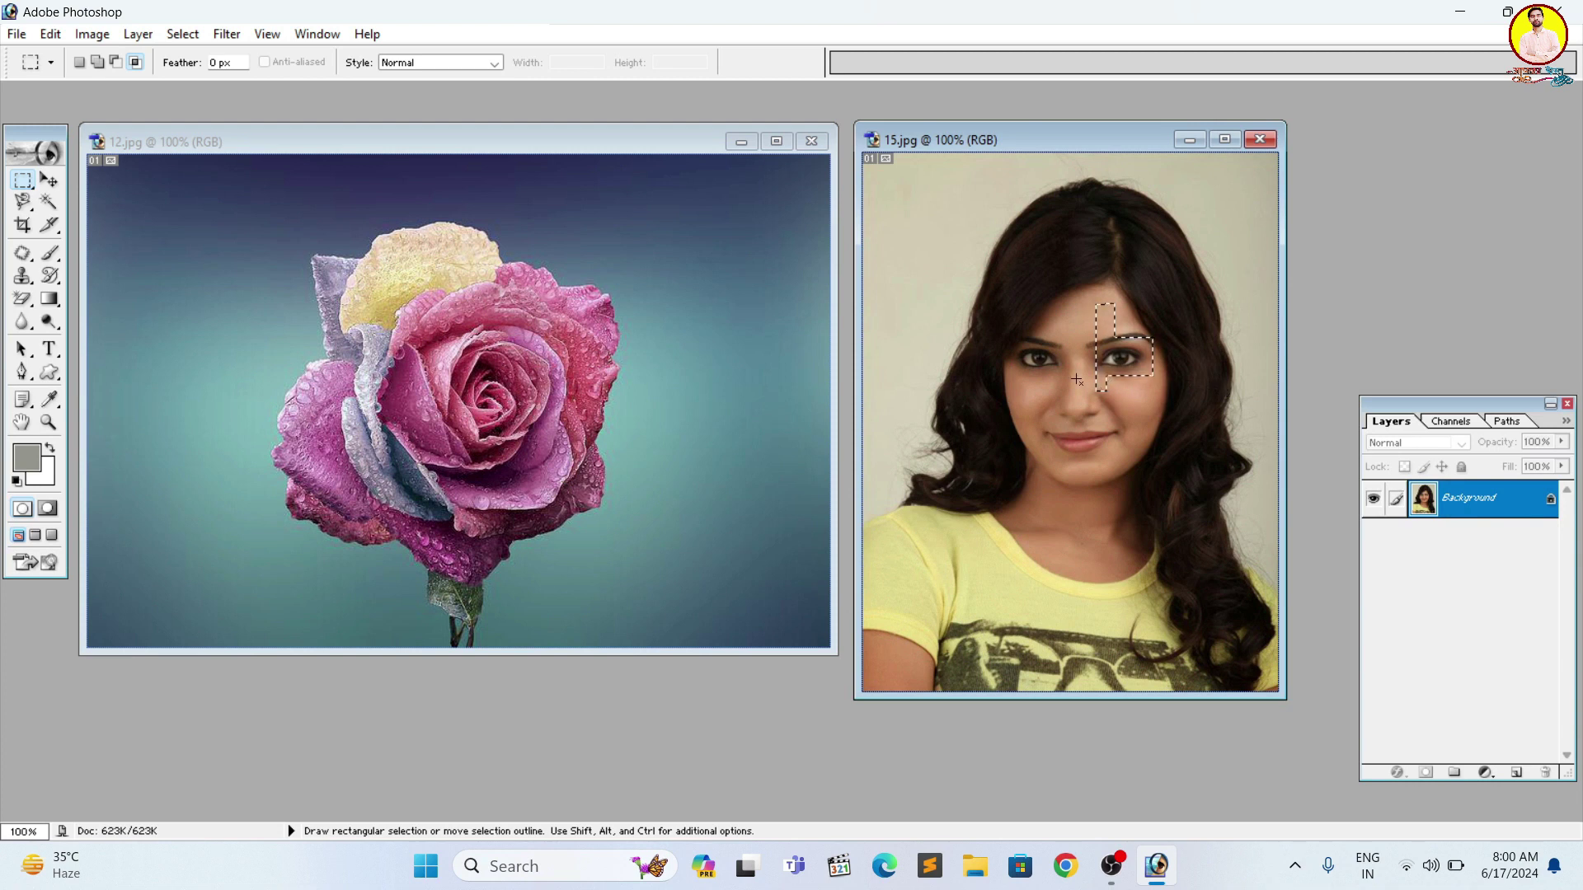
drag(886, 188, 963, 427)
key(Return)
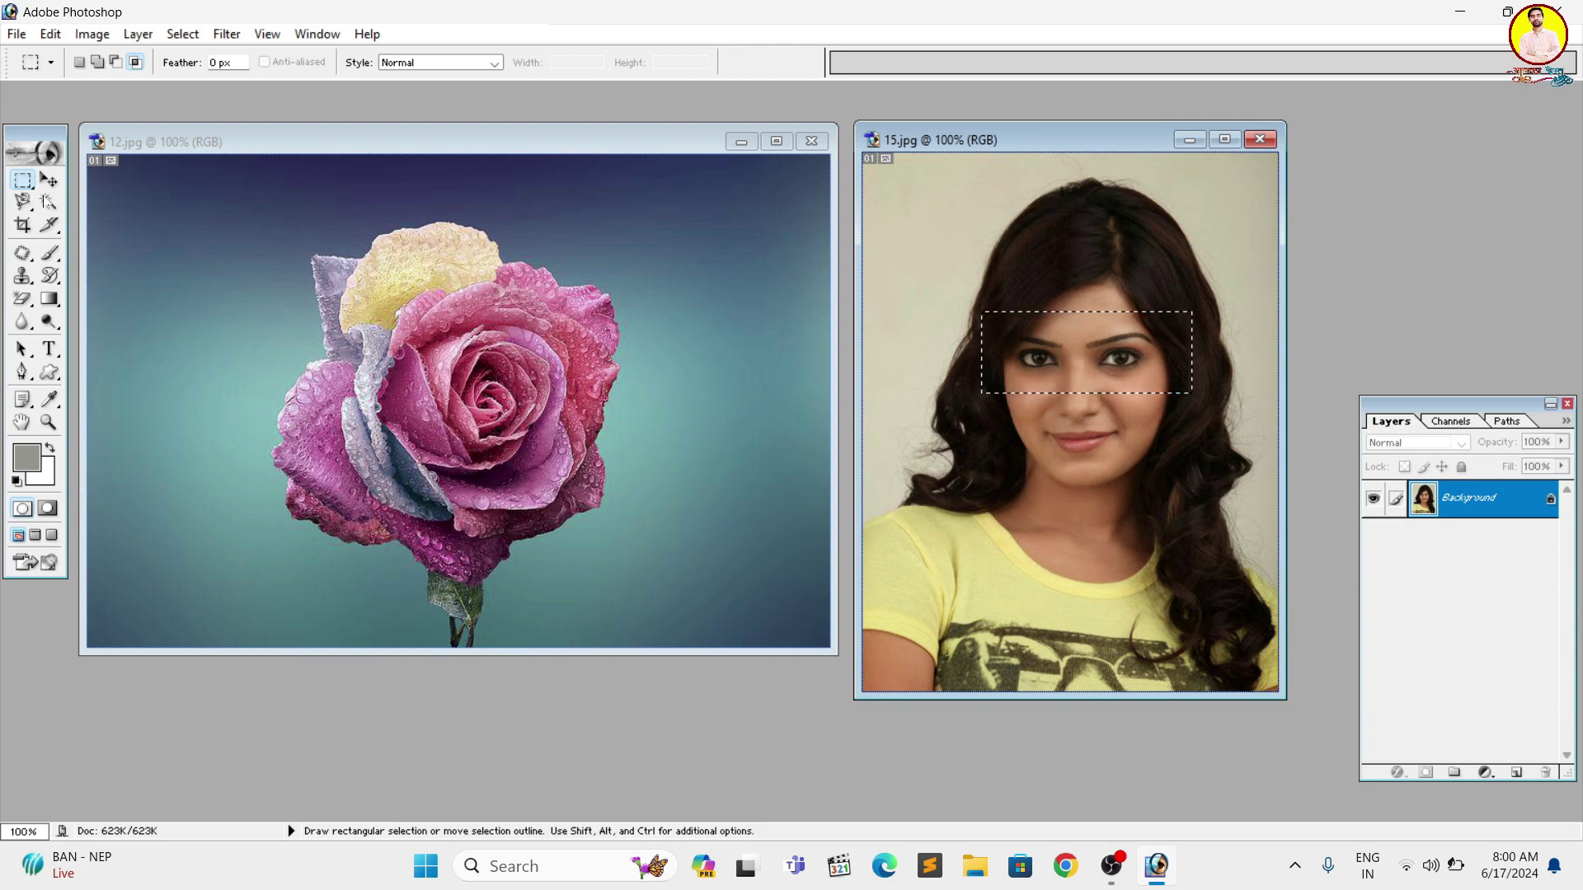
Move the selected eye area of 15.jpg onto the hair above the forehead with the Move tool.
click(46, 181)
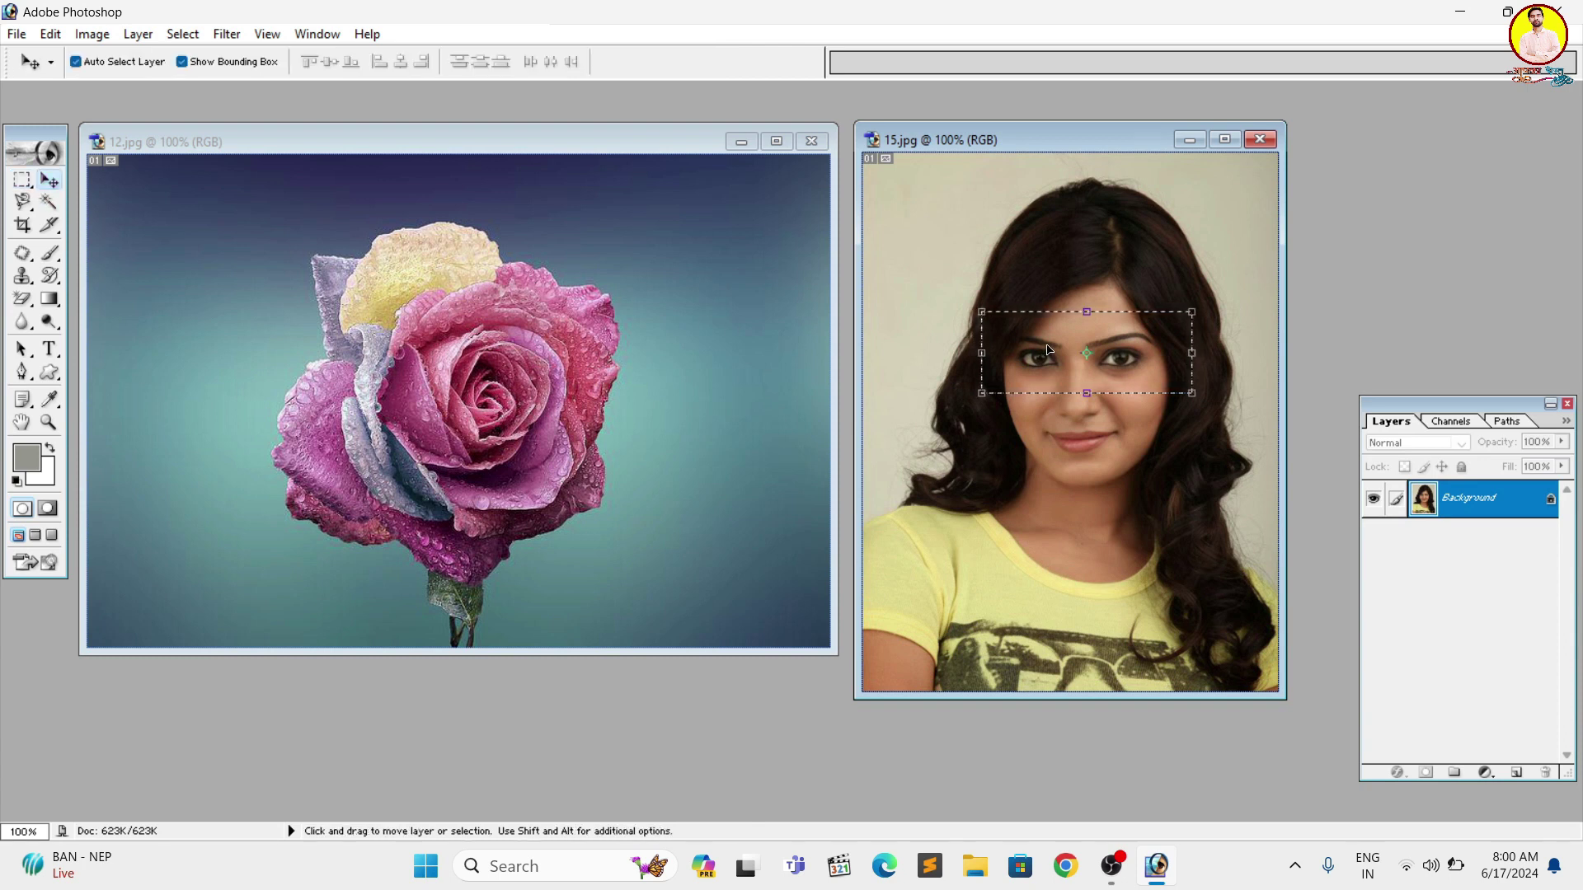
drag(1047, 345, 980, 233)
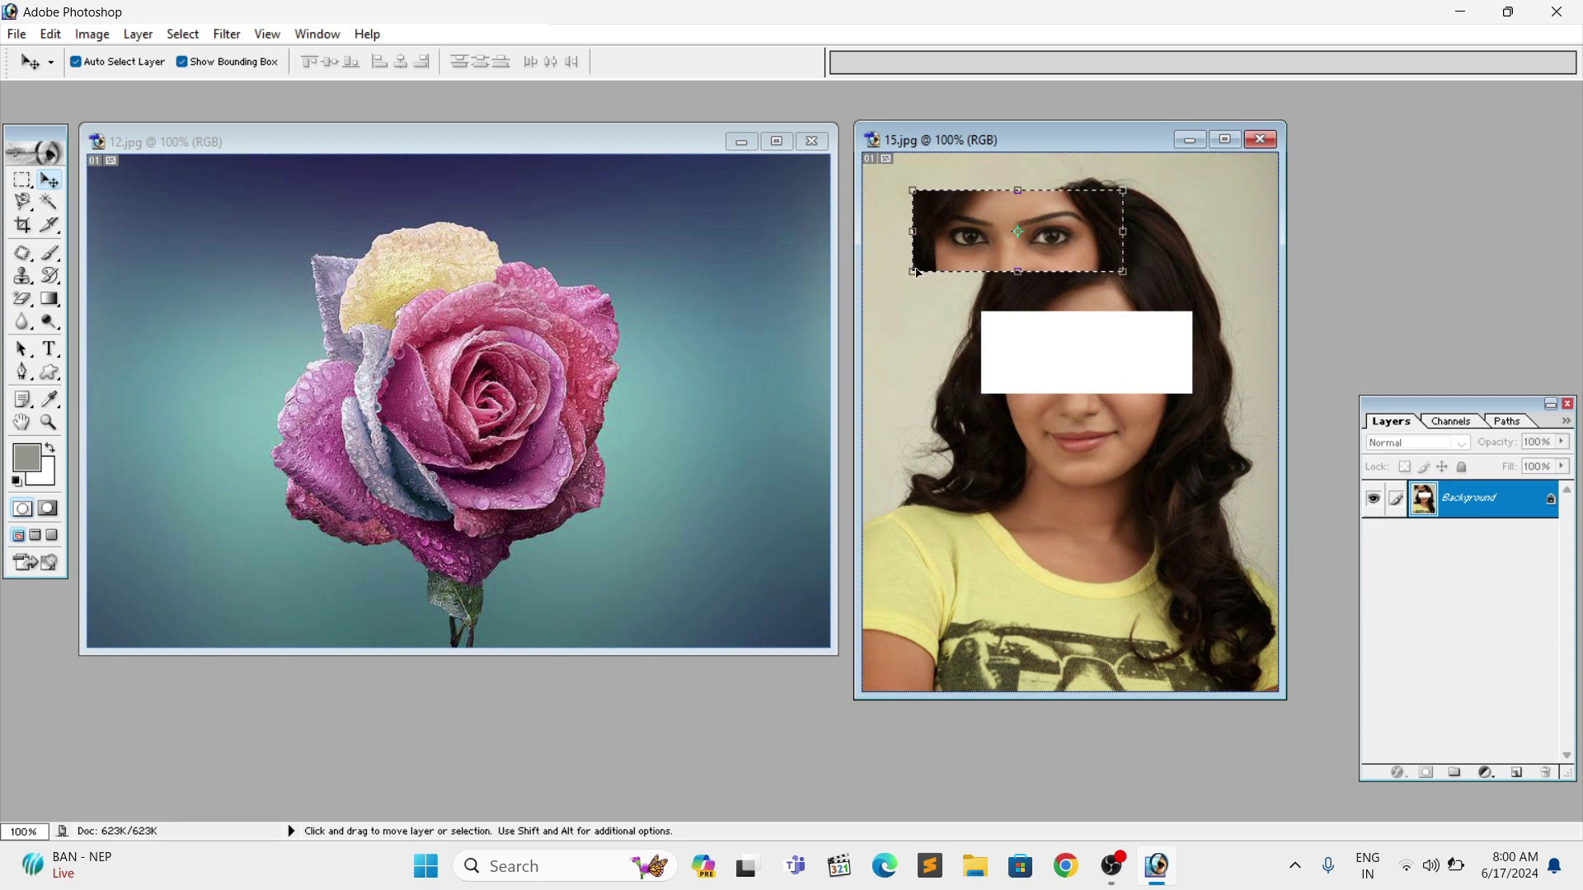
Maximize the 15.jpg window and enlarge the image to about 146% zoom.
click(1225, 139)
key(ctrl+0)
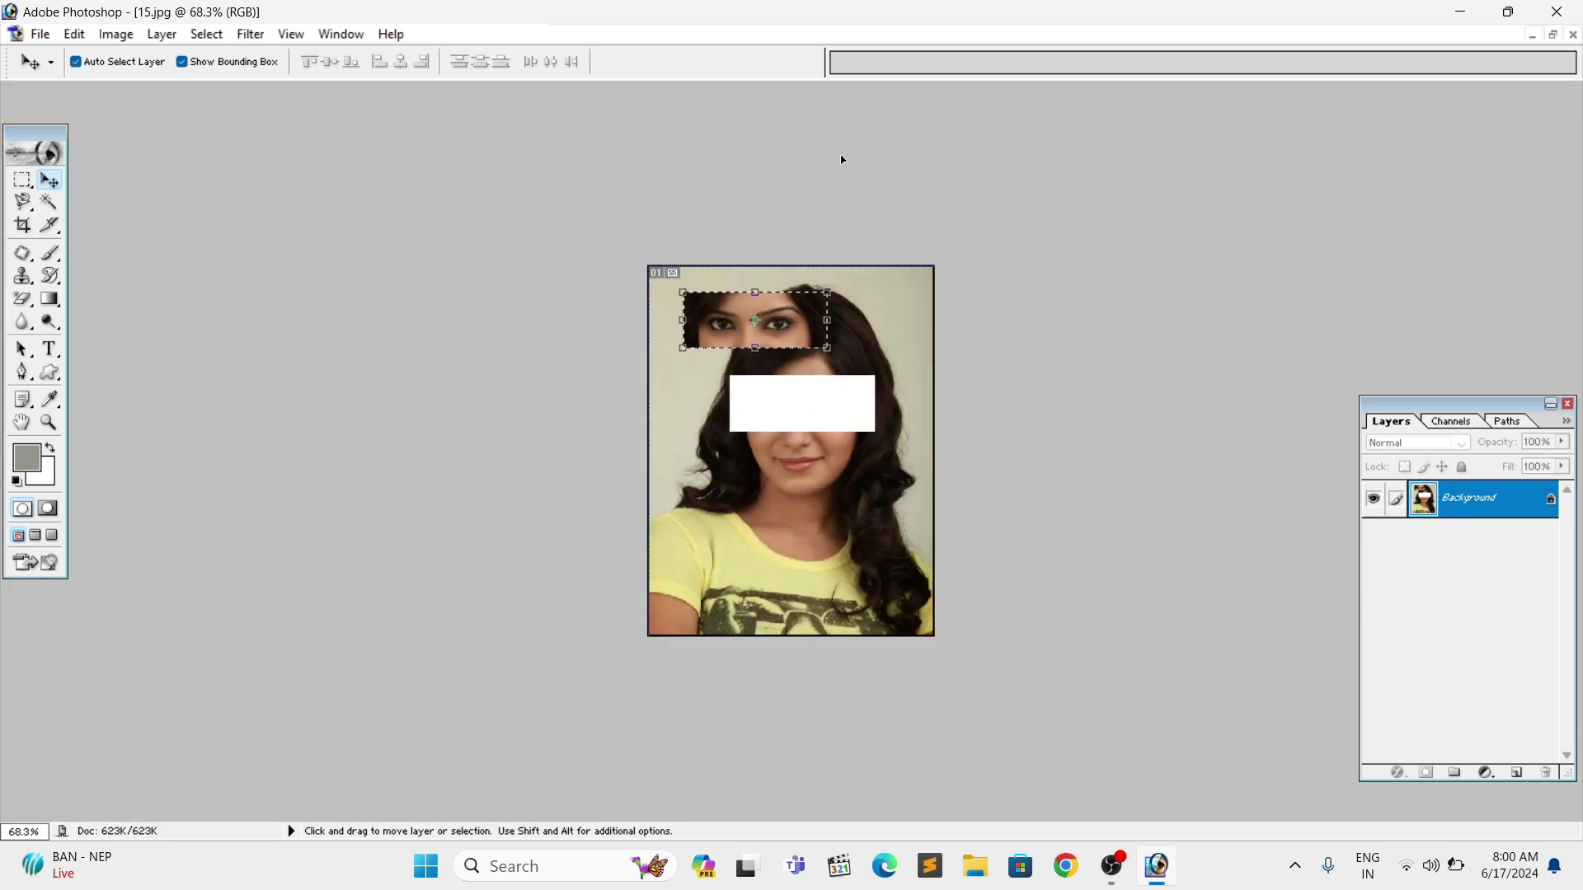
drag(640, 139, 642, 140)
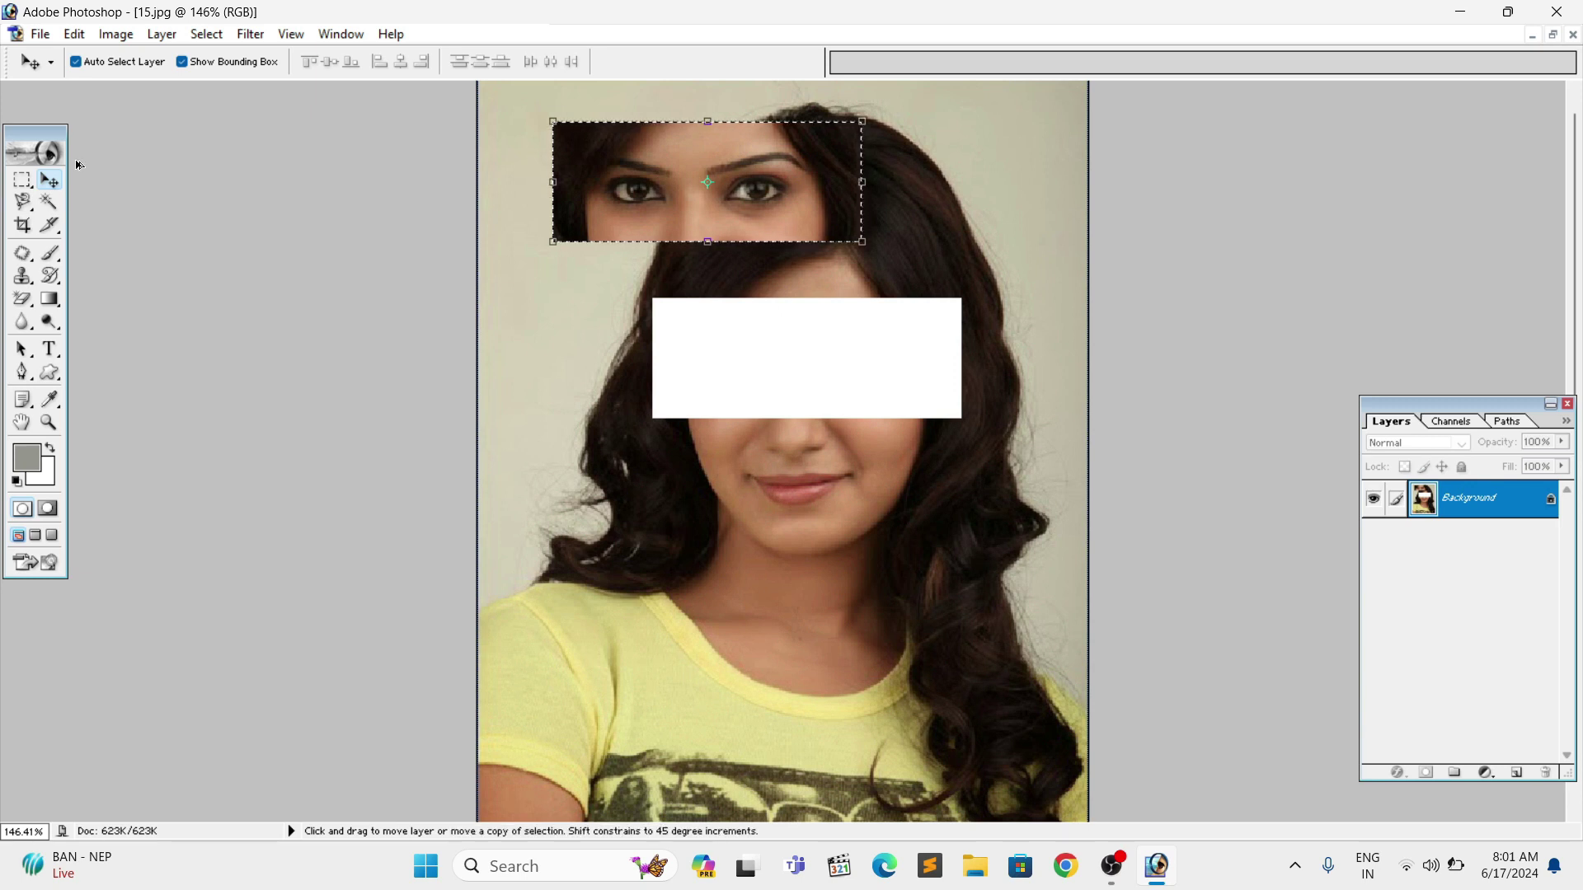
Undo the eye area's move and its selection, and set the Rectangular Marquee Tool's feather to 20 px.
key(ctrl+alt+z)
key(ctrl+alt+z)
key(m)
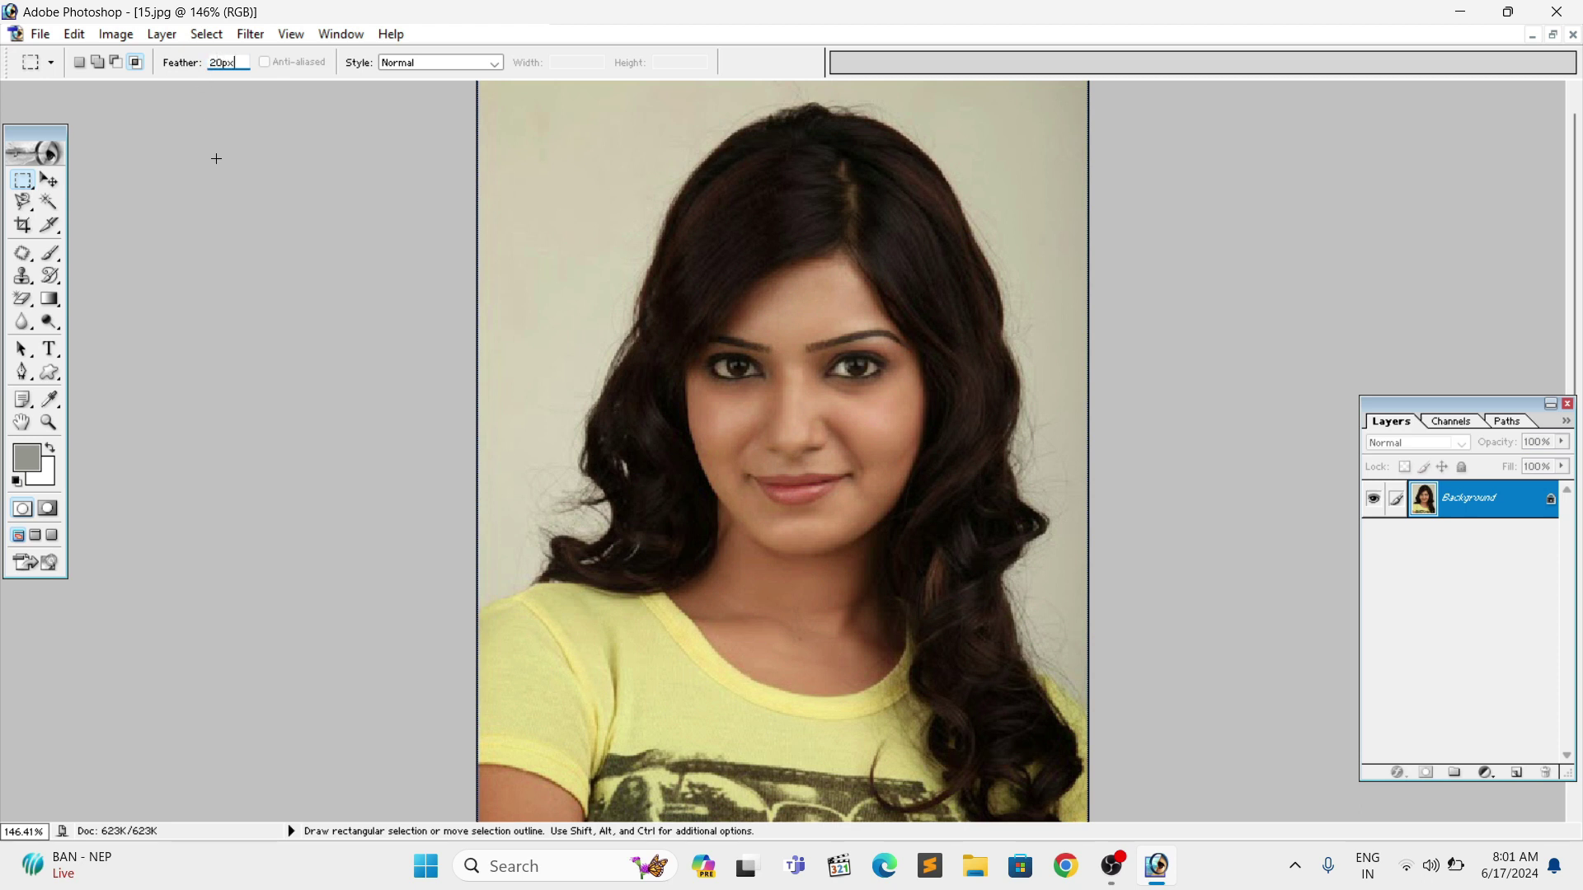
Select the eye area with the 20 px feathered rectangular marquee and move it up onto the hair.
drag(649, 299, 967, 425)
click(49, 180)
drag(866, 362, 912, 200)
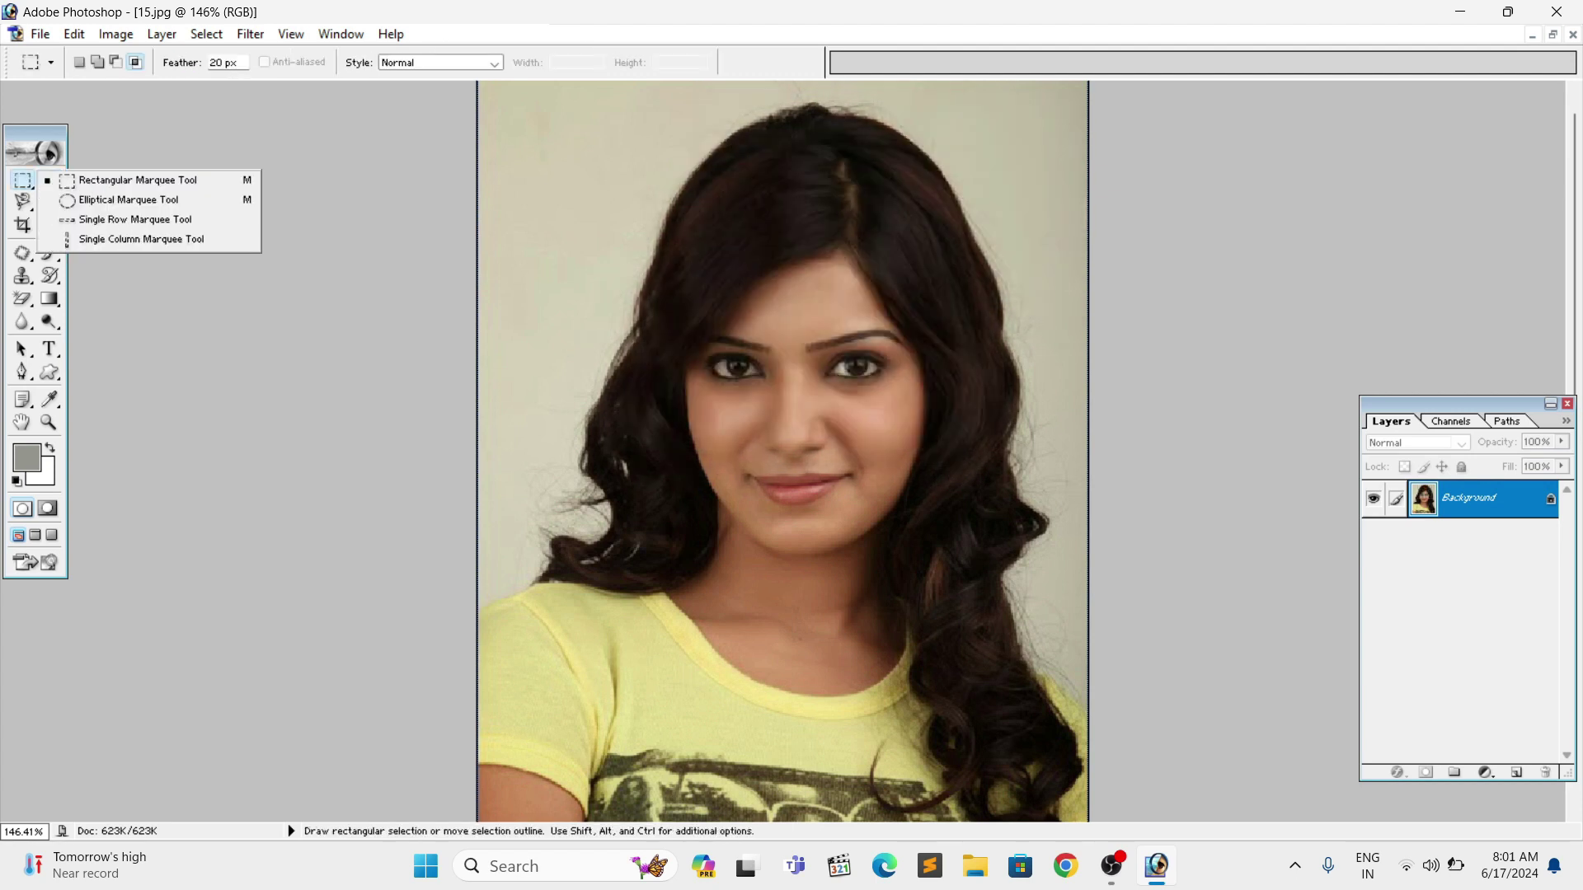
Set the marquee feather to 5 px, select the eye area and move it up over the hair and left background.
click(213, 63)
text(5p)
drag(872, 419, 949, 427)
click(61, 190)
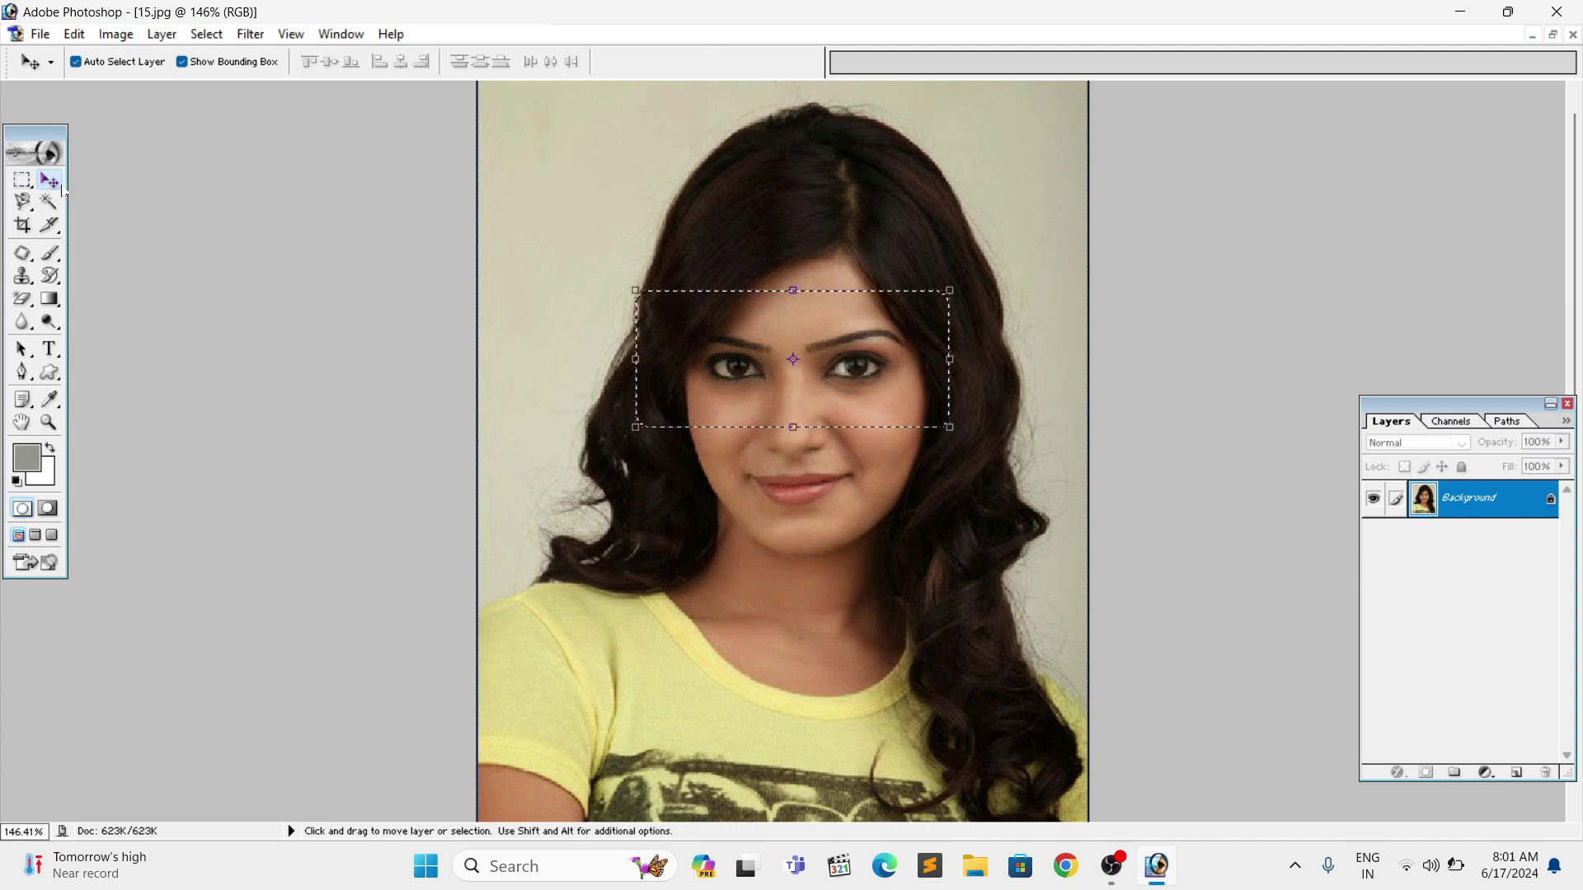
drag(702, 373, 608, 203)
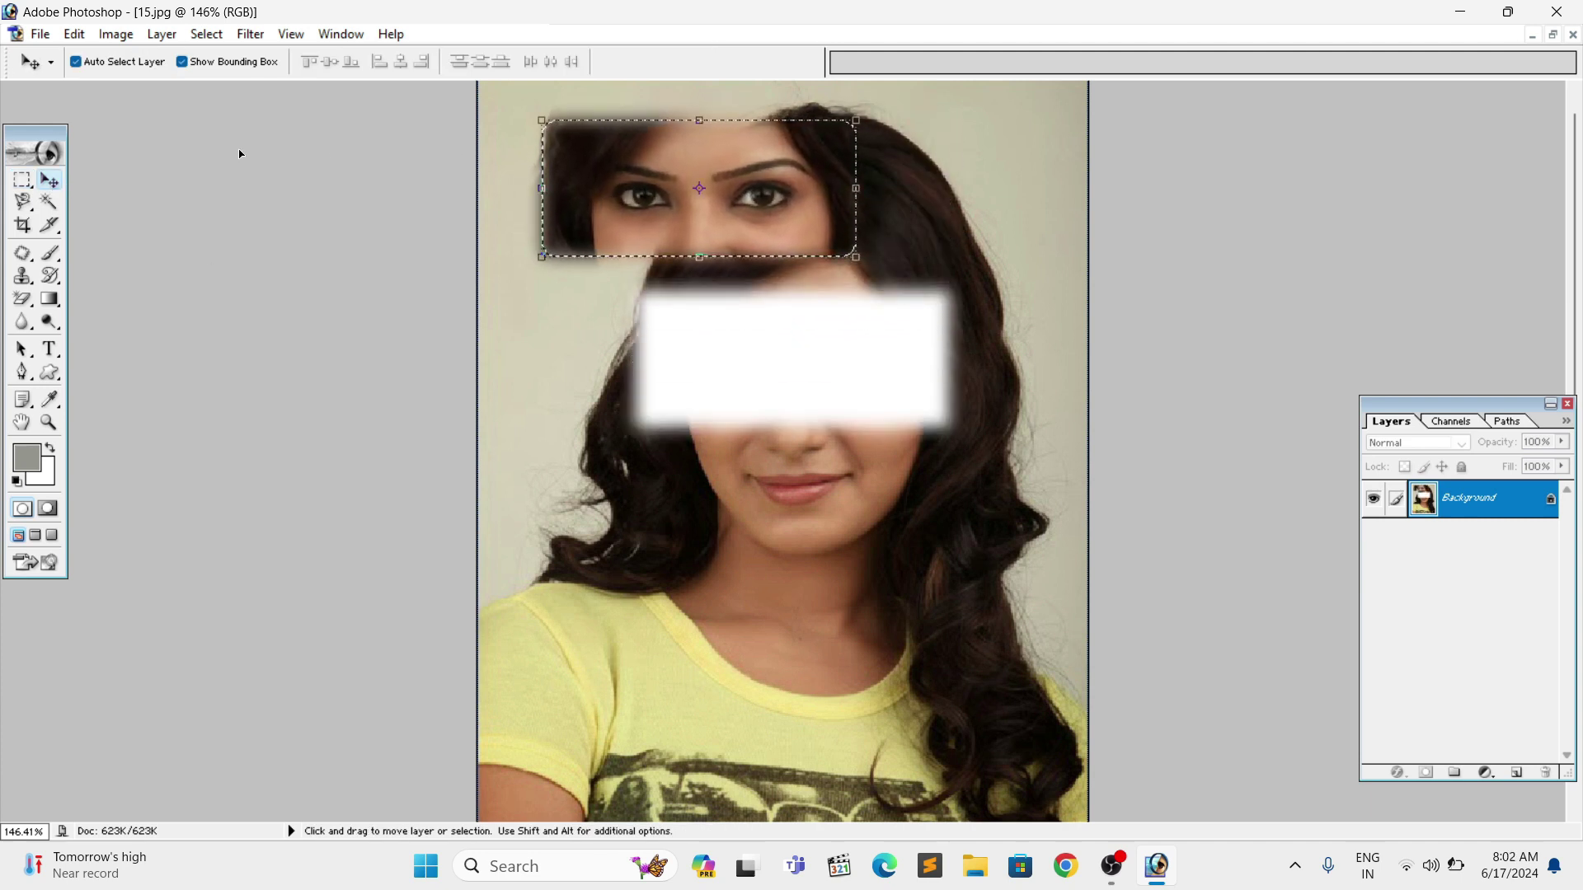
Deselect the moved eye area and undo its feathered move.
right_click(22, 181)
click(1188, 434)
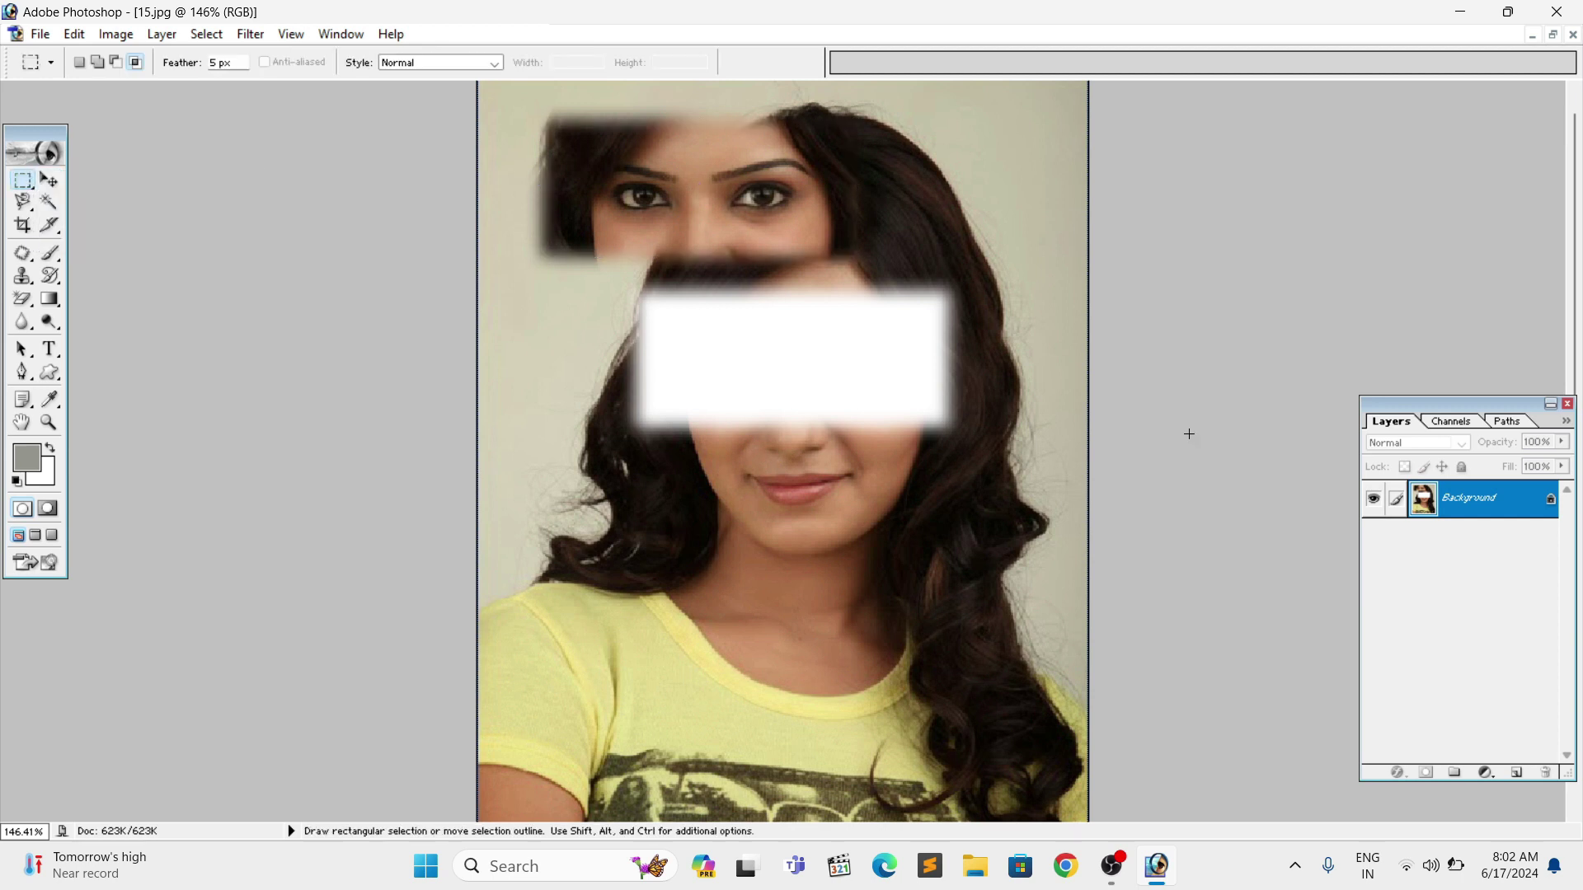
key(ctrl)
key(ctrl+shift+d)
key(alt)
key(ctrl+z)
click(1058, 425)
Draw an elliptical selection over the forehead and hair with the Elliptical Marquee Tool, feather set to 0 px.
right_click(23, 180)
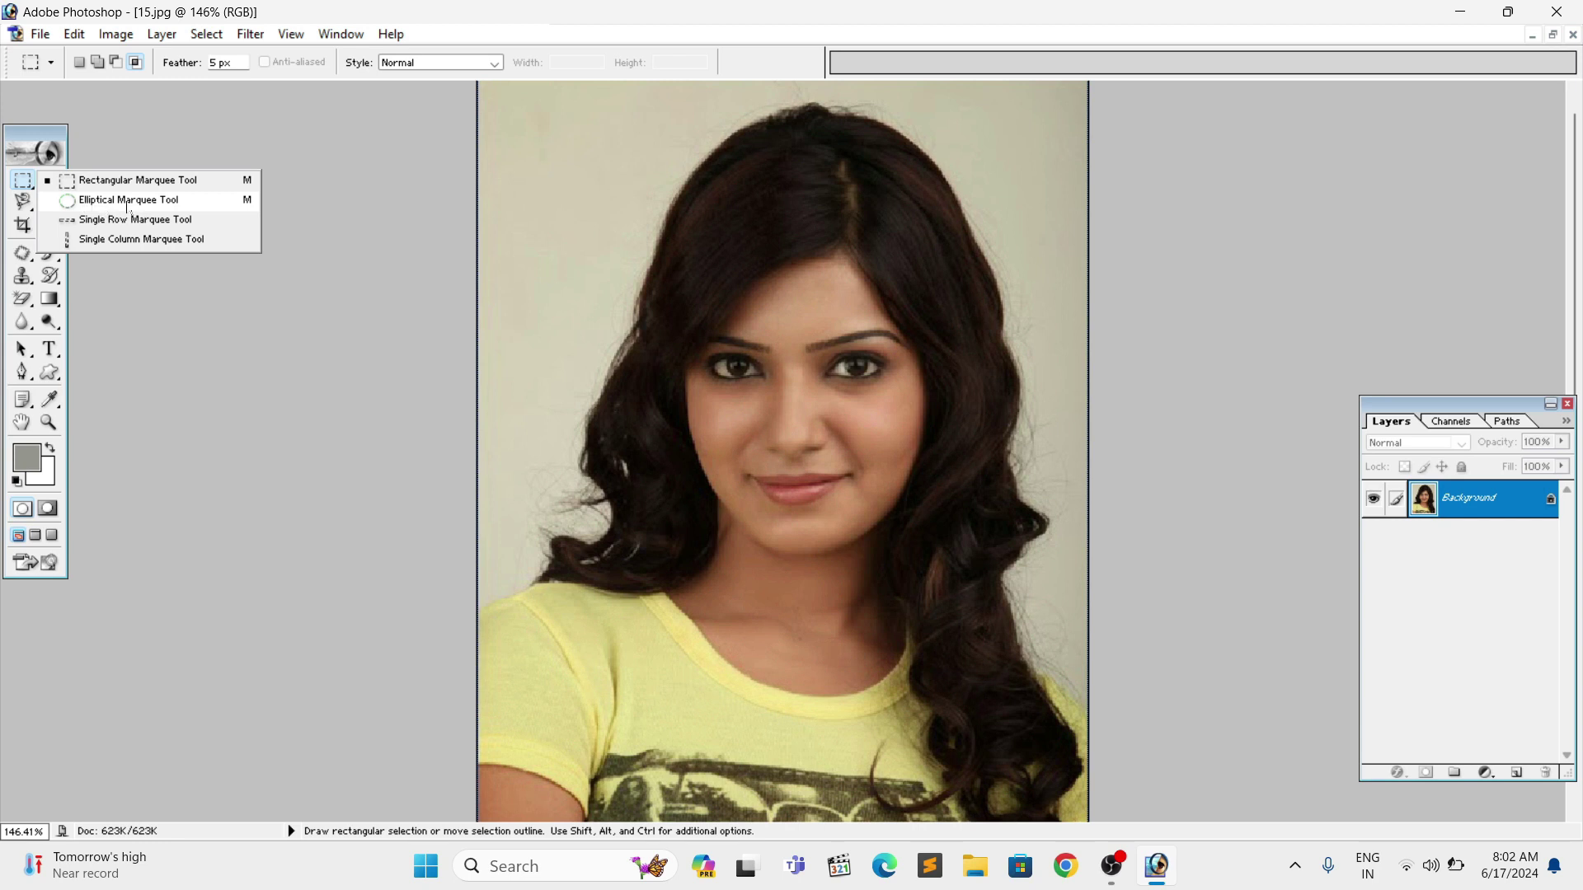
click(128, 201)
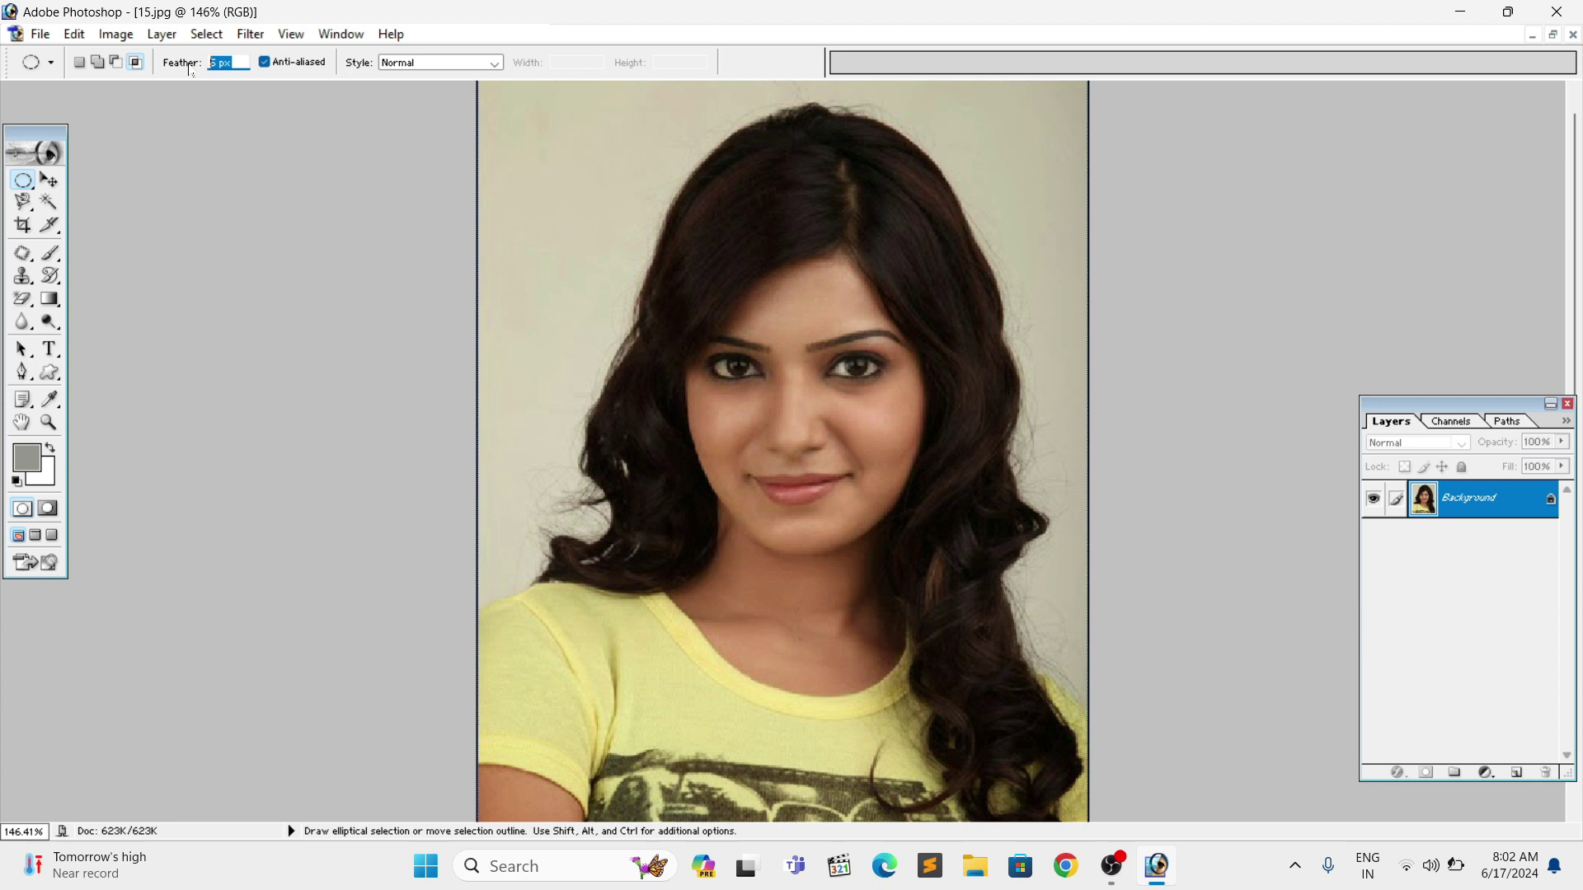
drag(586, 161, 902, 395)
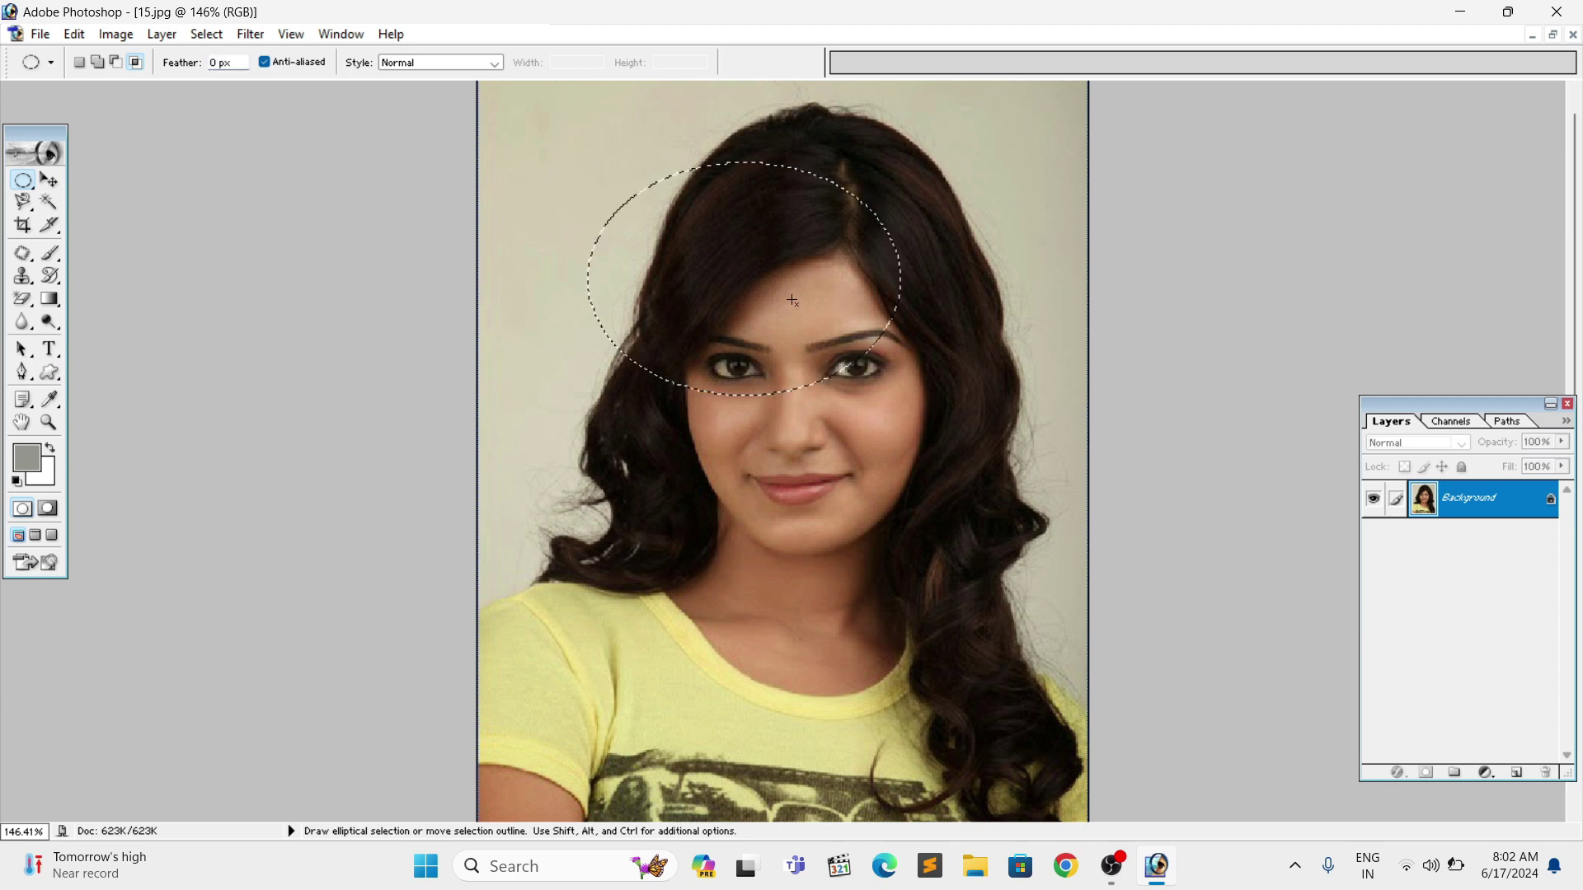
Select single pixel rows with the Single Row Marquee Tool, ending with one across the background just above the head.
click(24, 181)
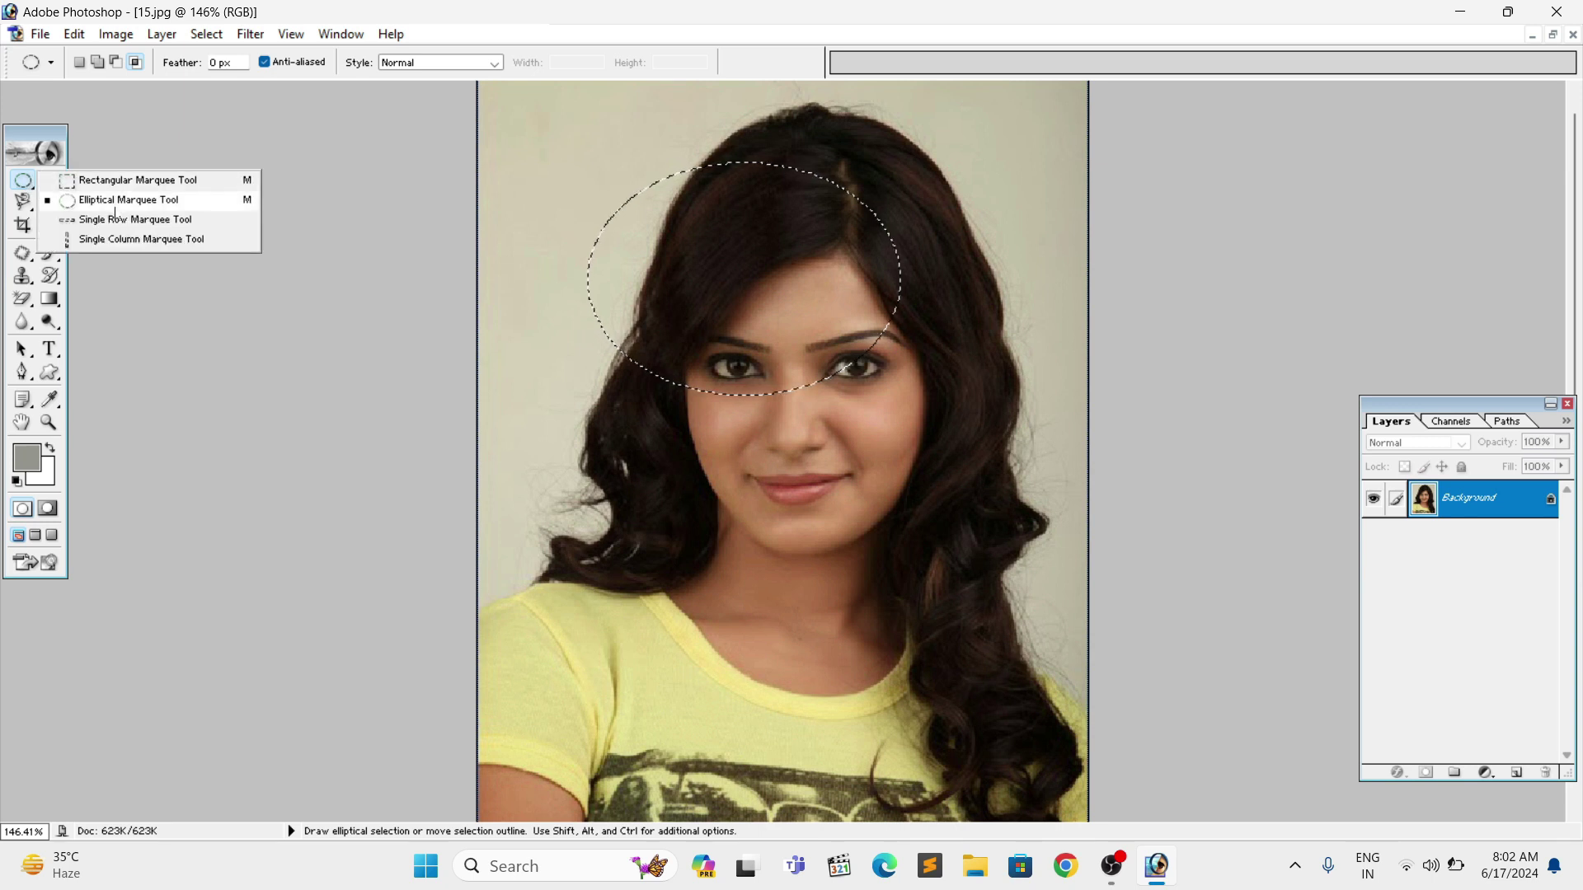
click(119, 228)
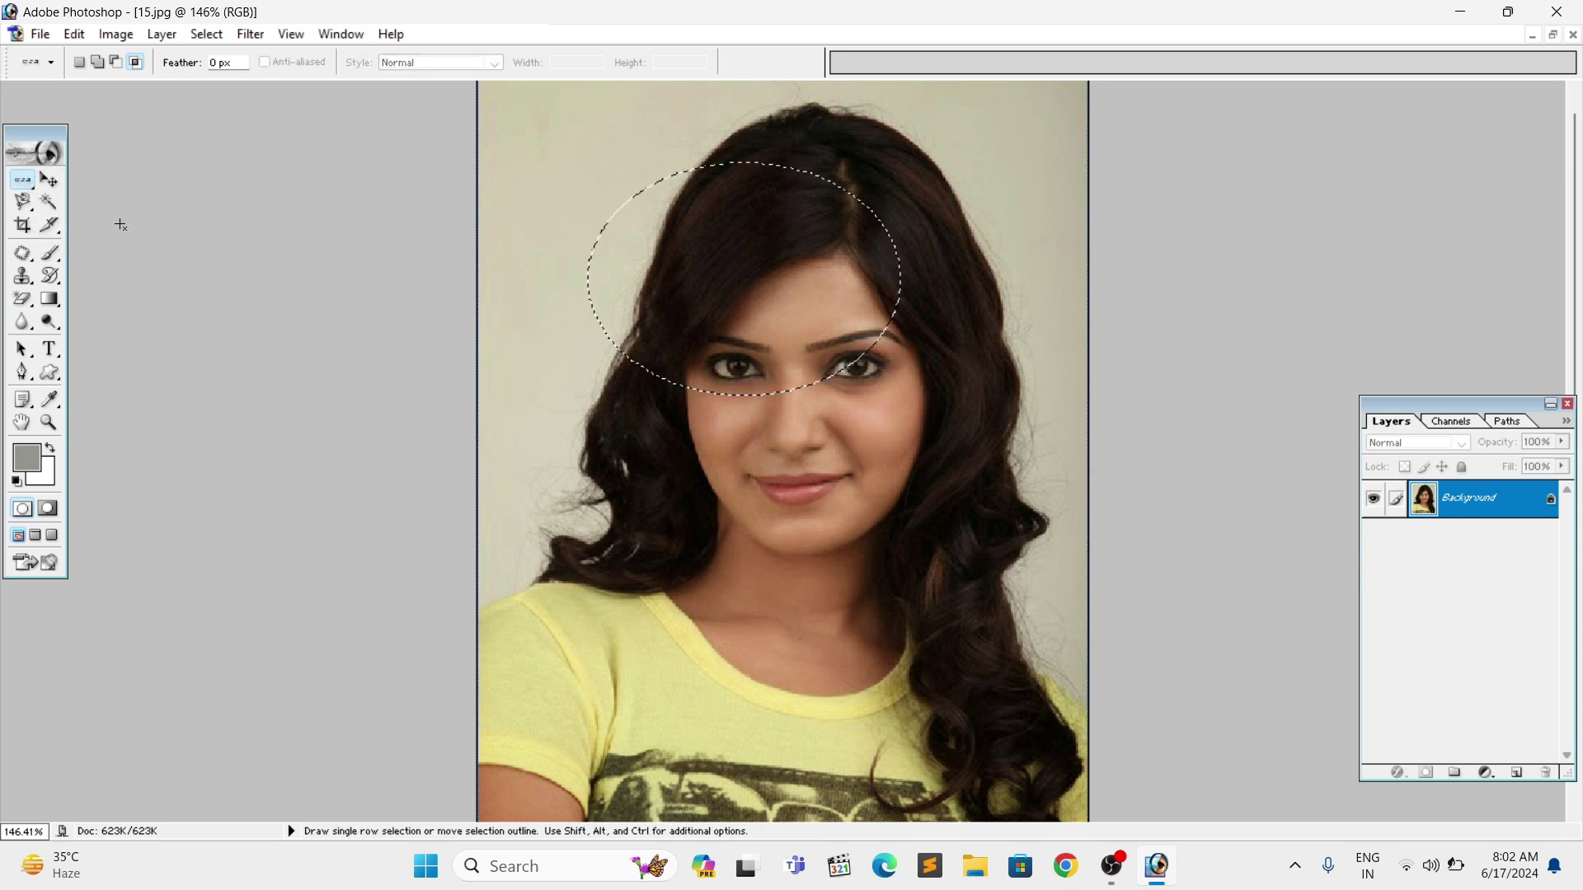
click(614, 520)
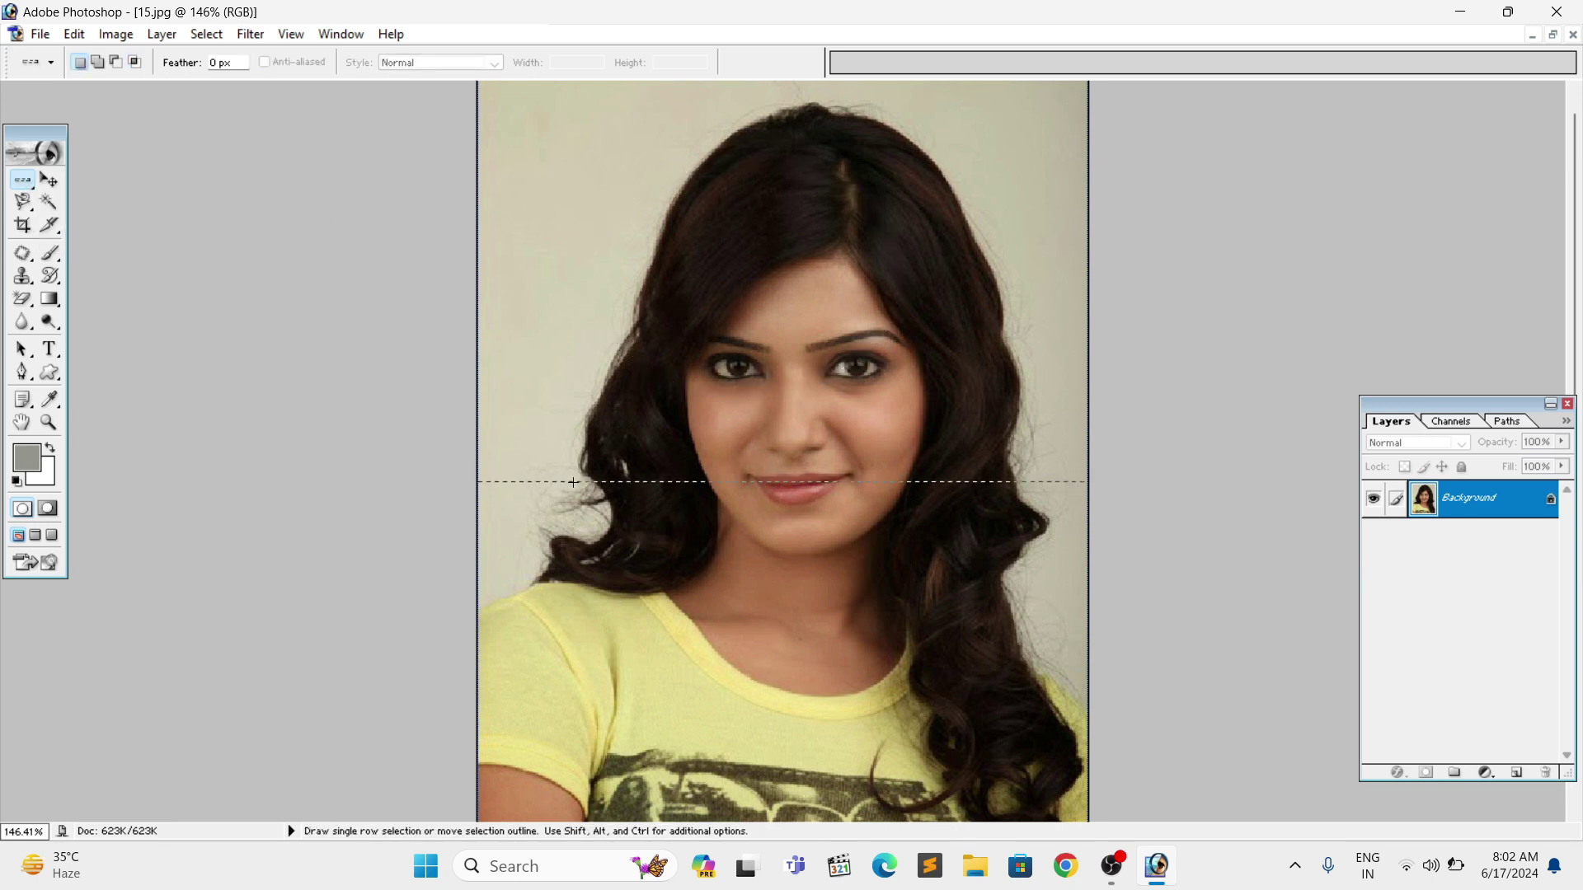
click(619, 117)
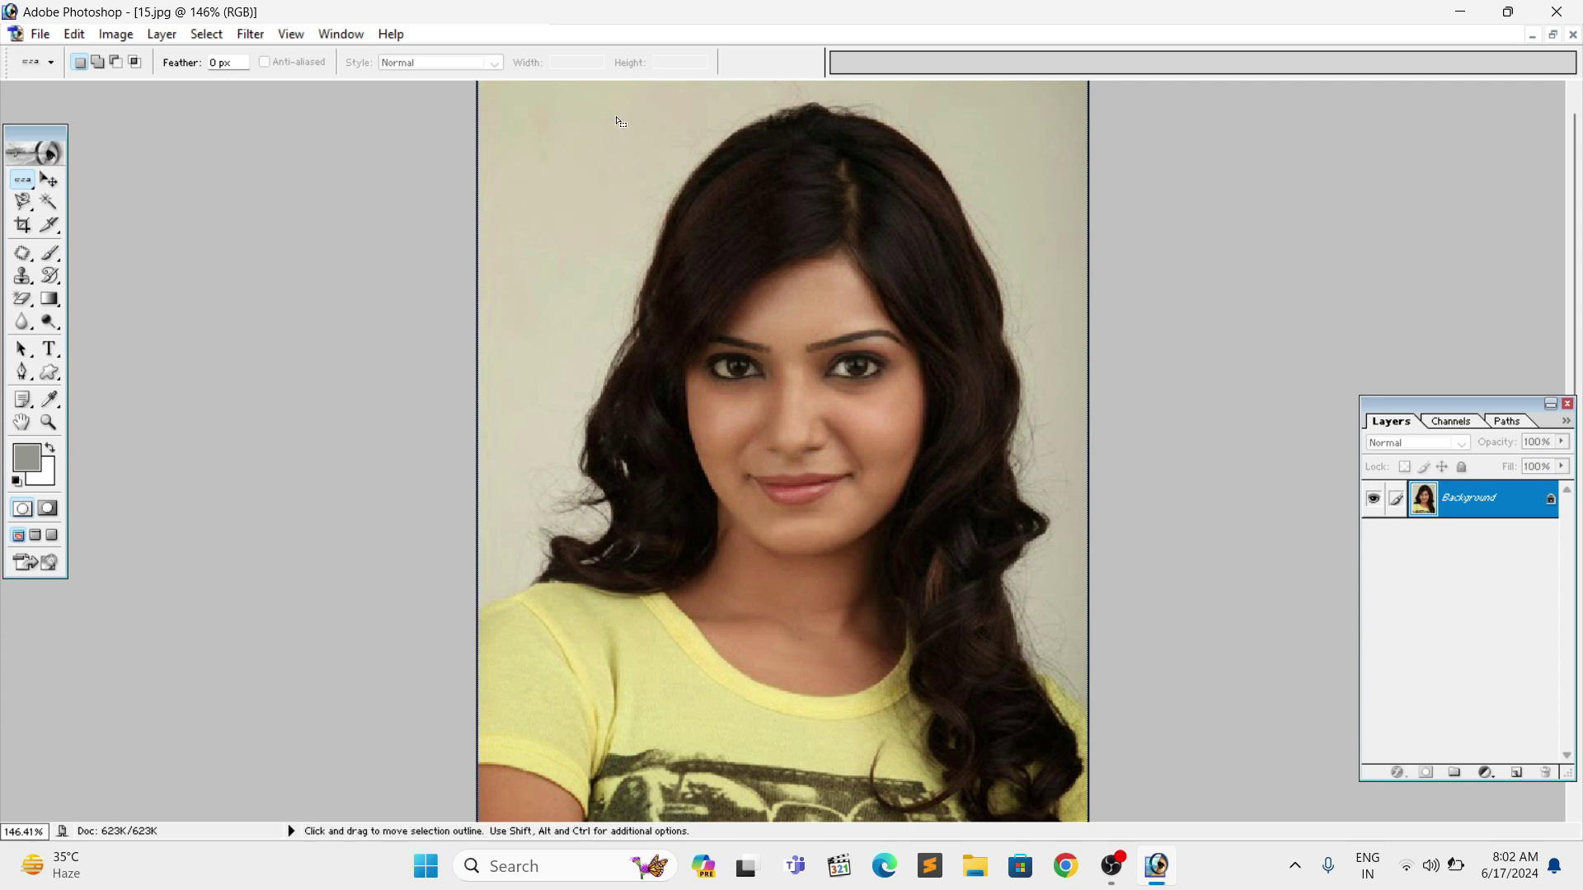
scroll(589, 299, up, 1)
click(664, 116)
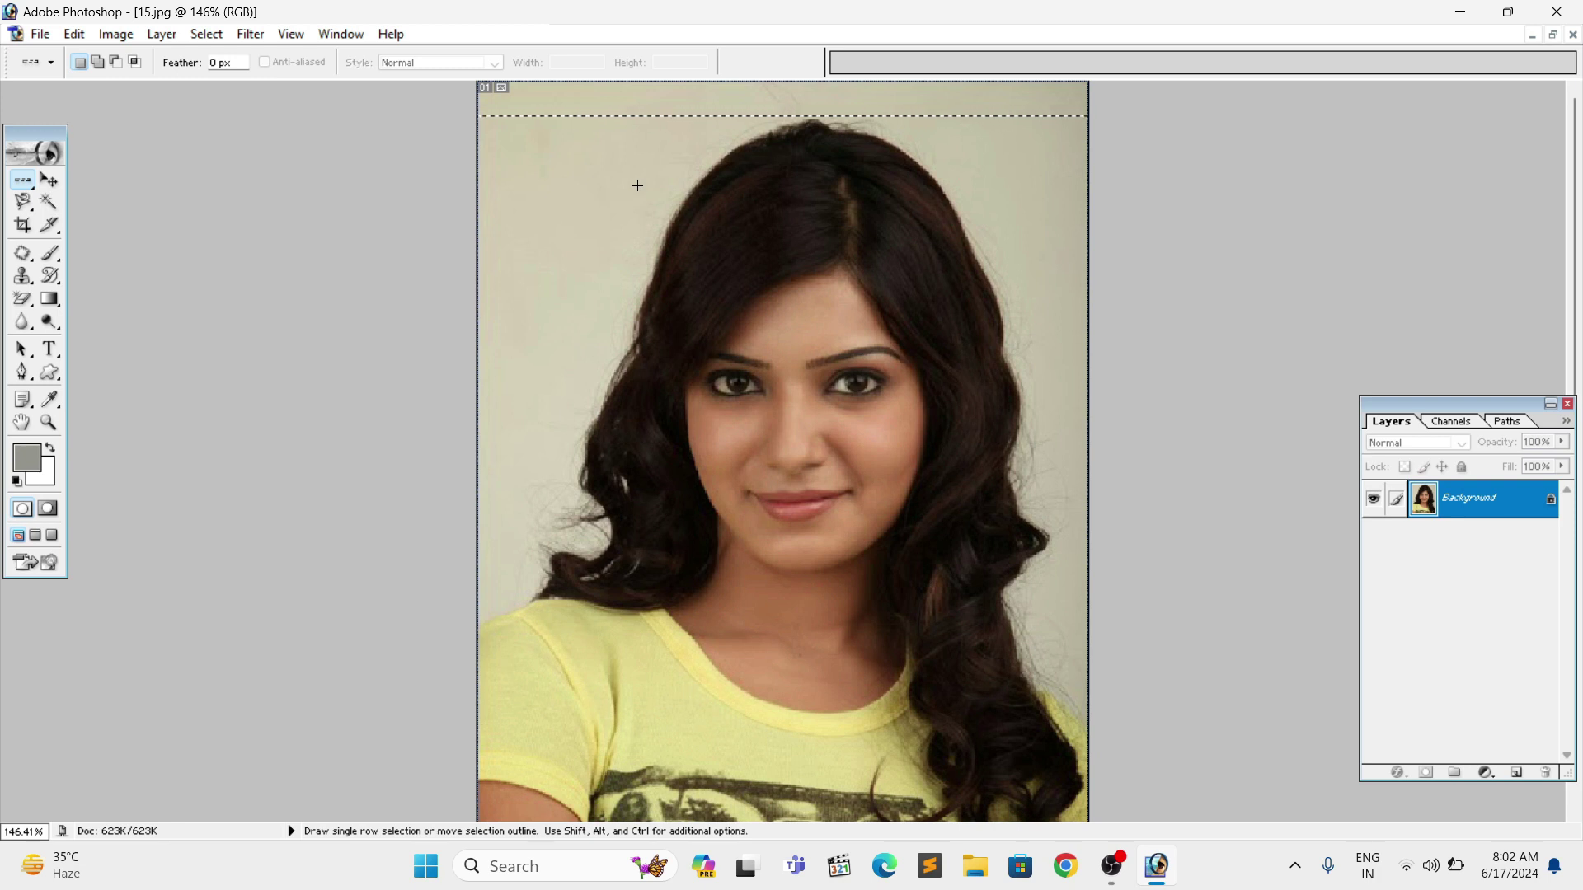
Clear the selected pixel row above the head to white and select another single row across the hair.
click(58, 183)
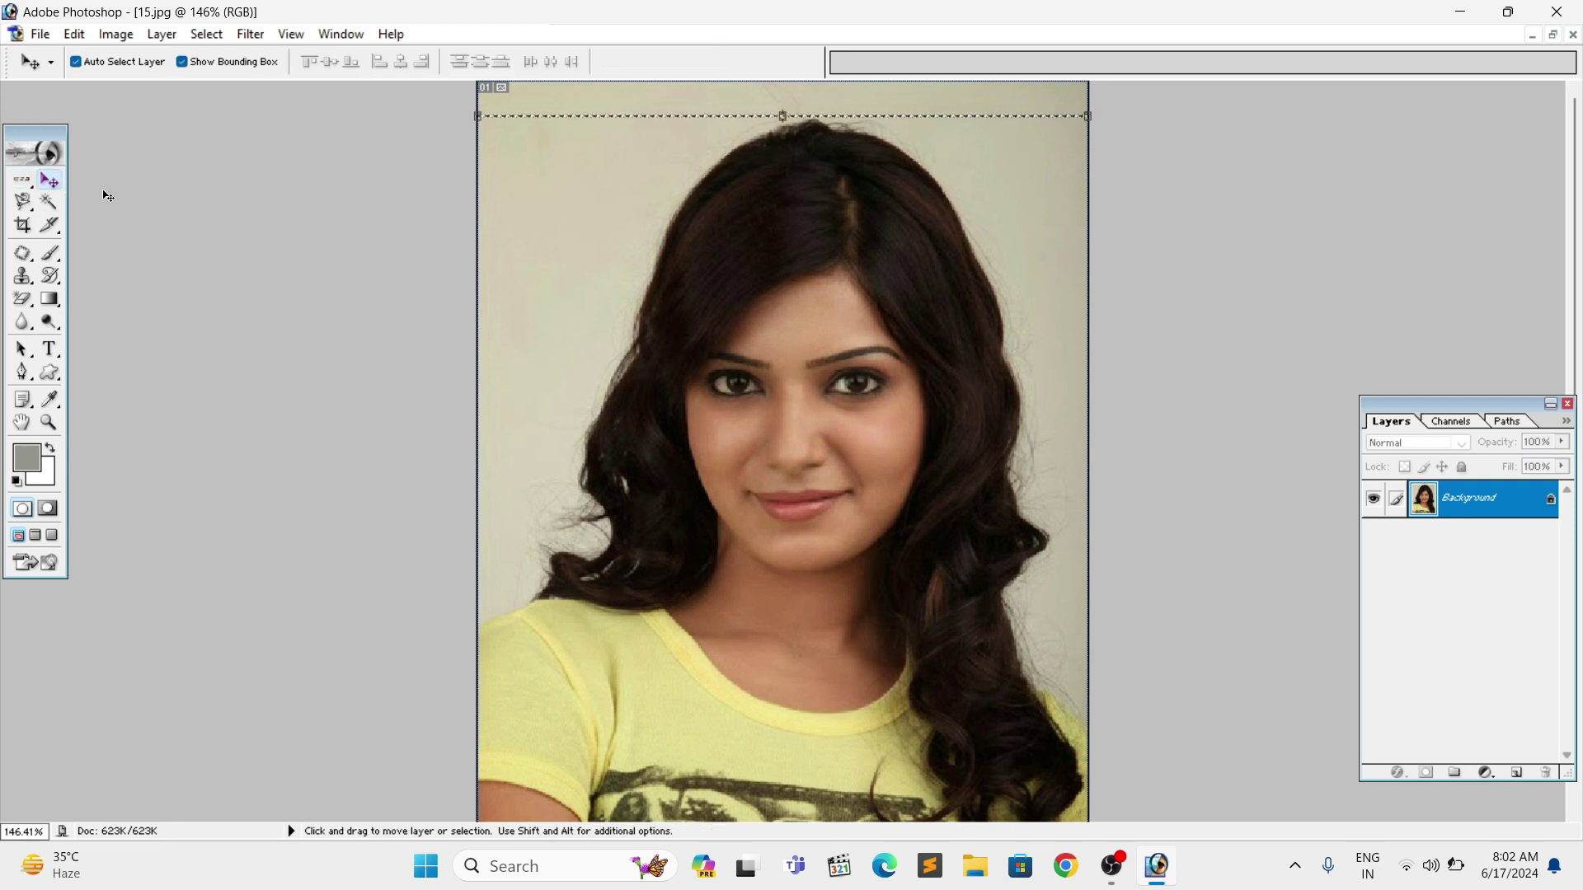
drag(34, 191, 157, 218)
click(700, 193)
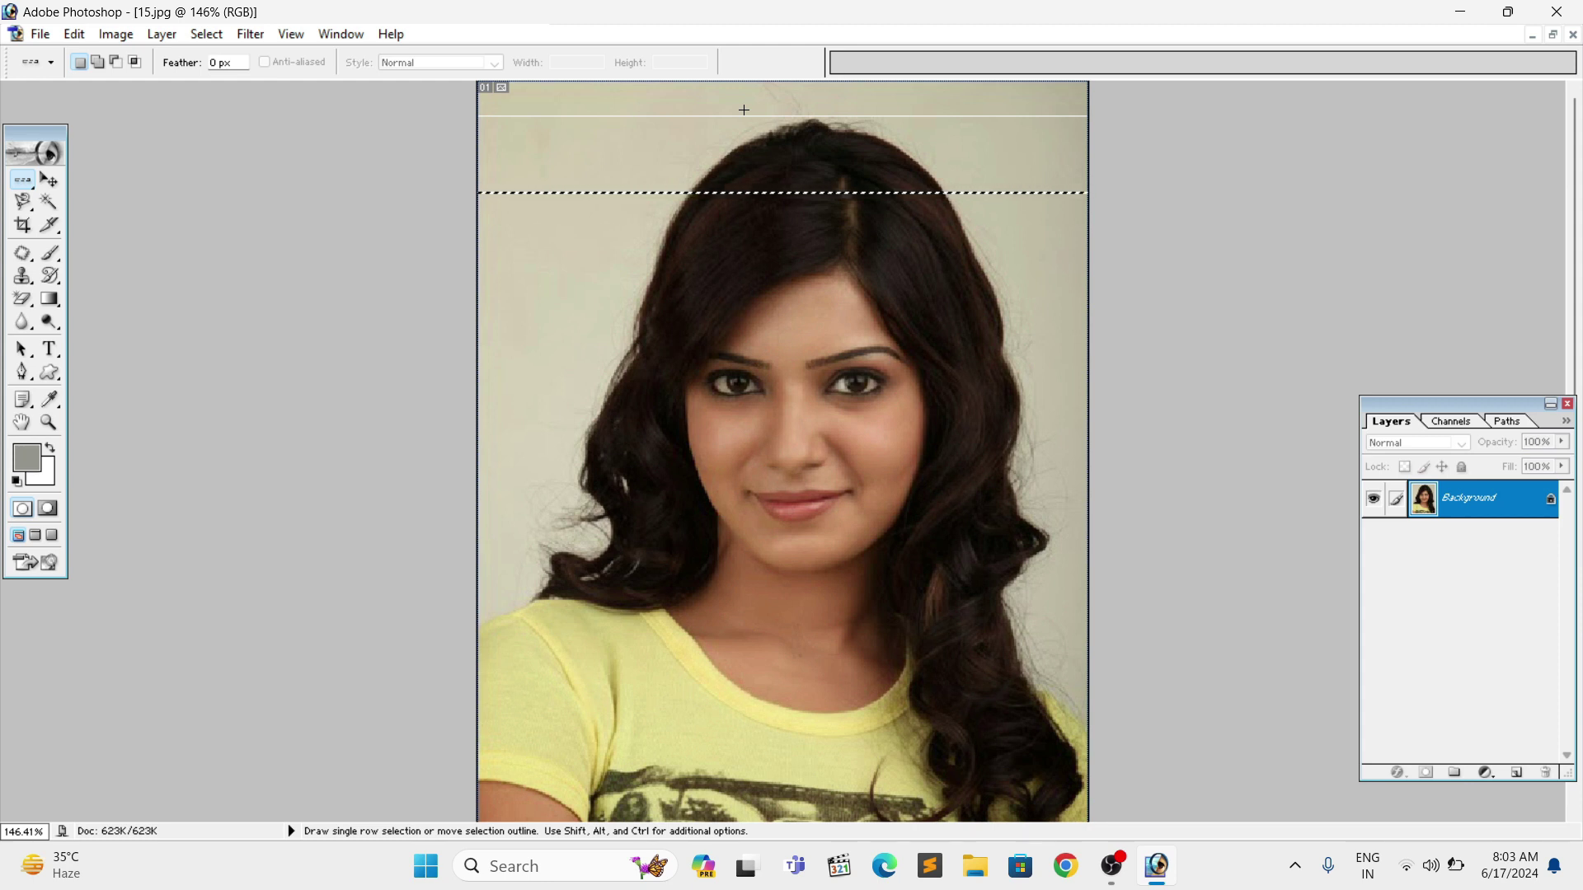
Select a single pixel column through the background left of the face, delete it and deselect.
drag(23, 180, 107, 245)
click(559, 282)
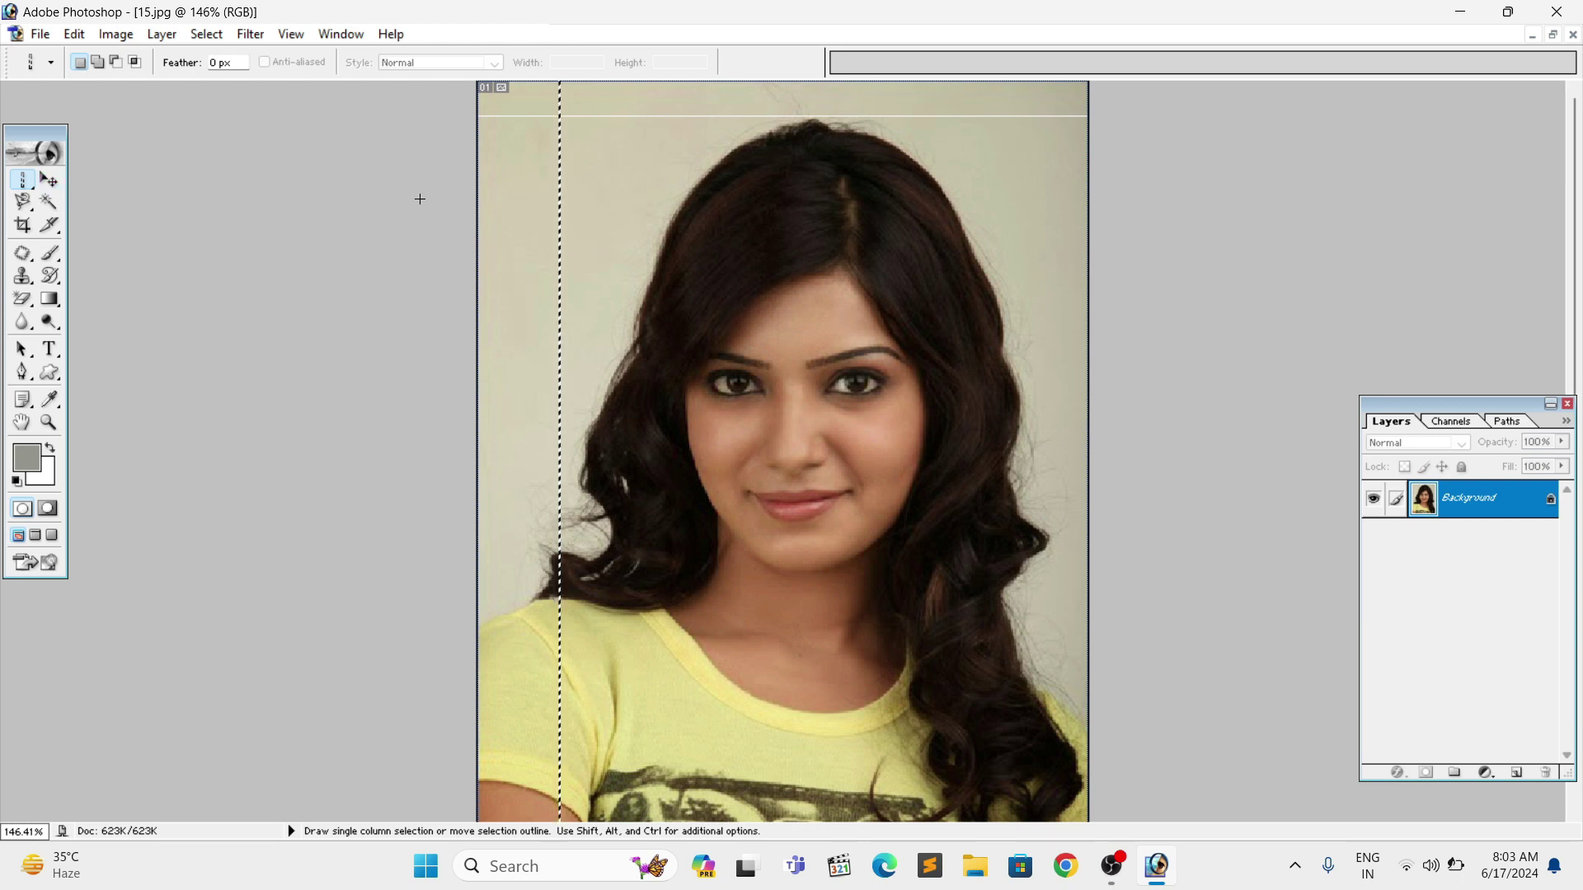
key(Delete)
key(ctrl+d)
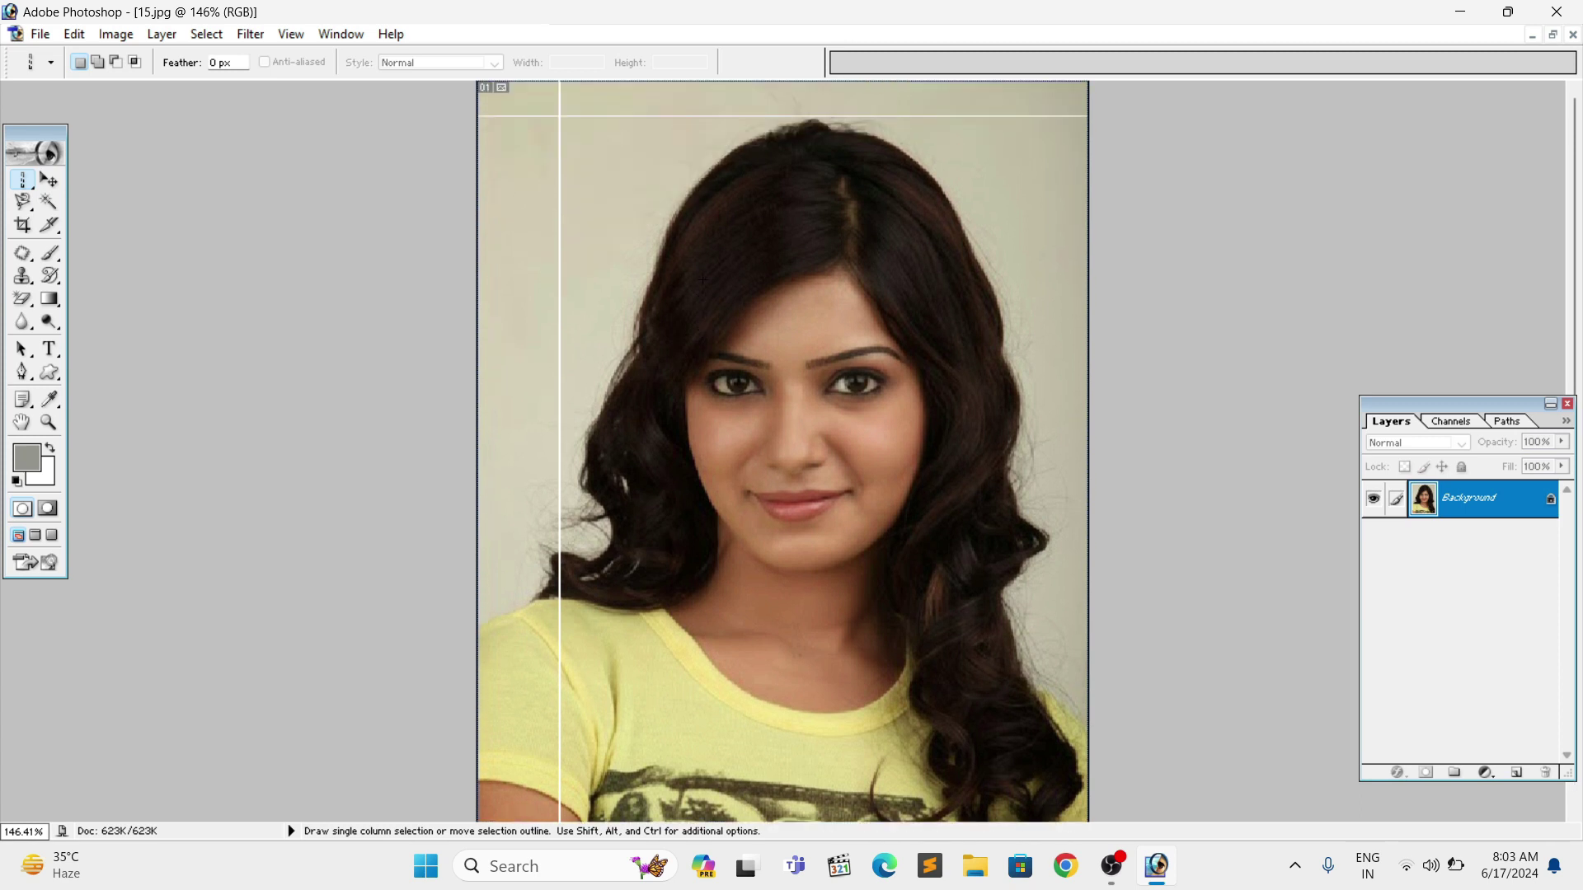
Undo the deleted row and column to restore the portrait.
key(ctrl+alt+z)
key(ctrl+alt+z)
key(ctrl+alt+z)
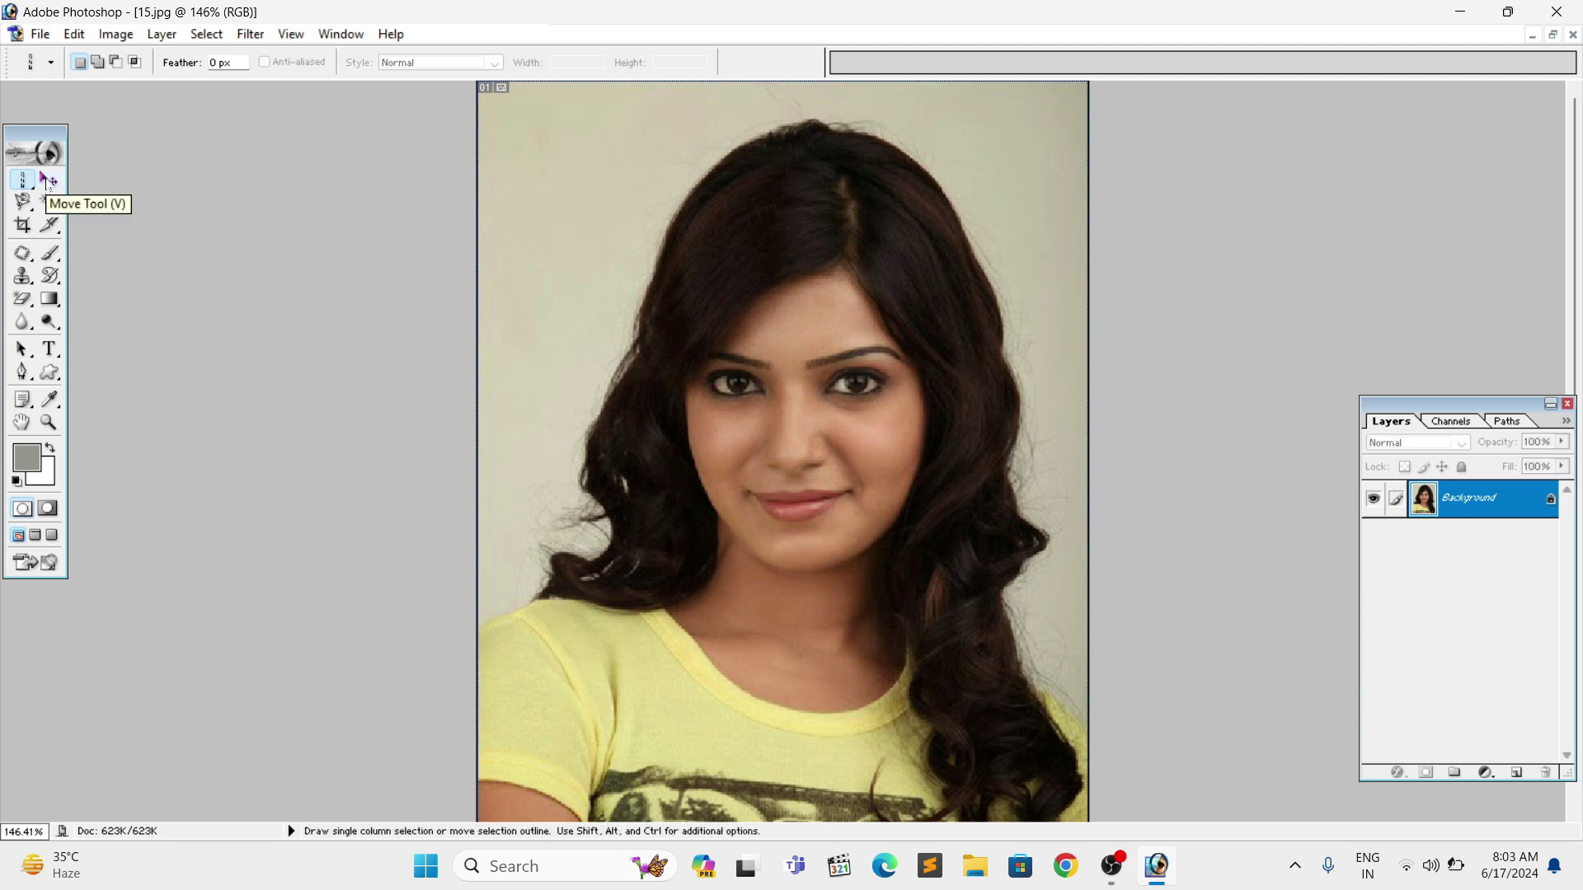
Switch back to the Rectangular Marquee Tool and restore the image window so both photos are side by side.
click(22, 180)
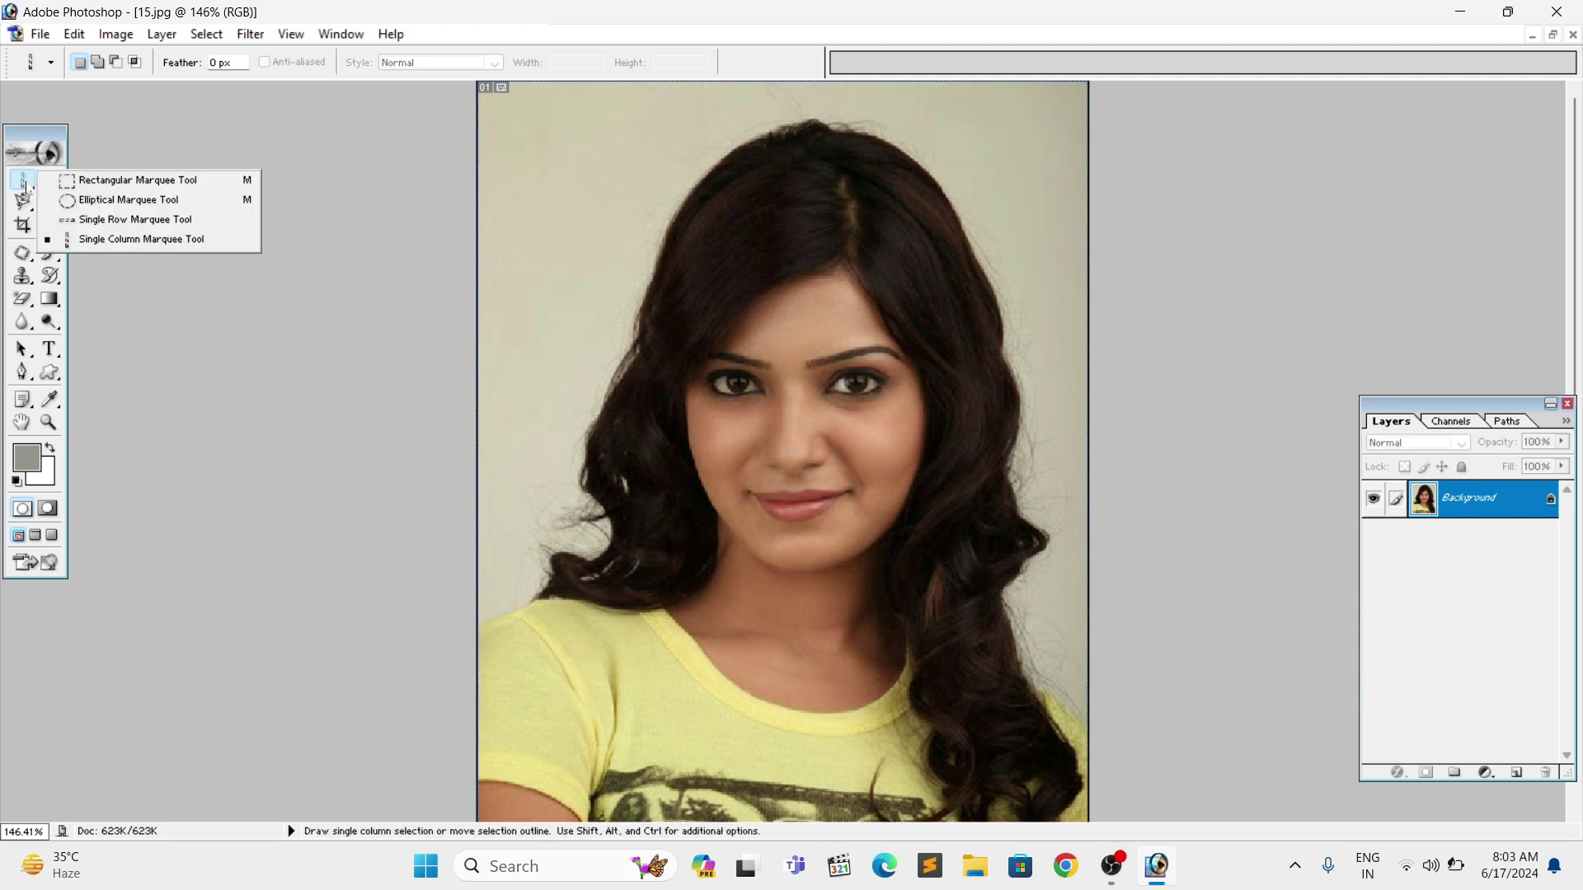
click(152, 141)
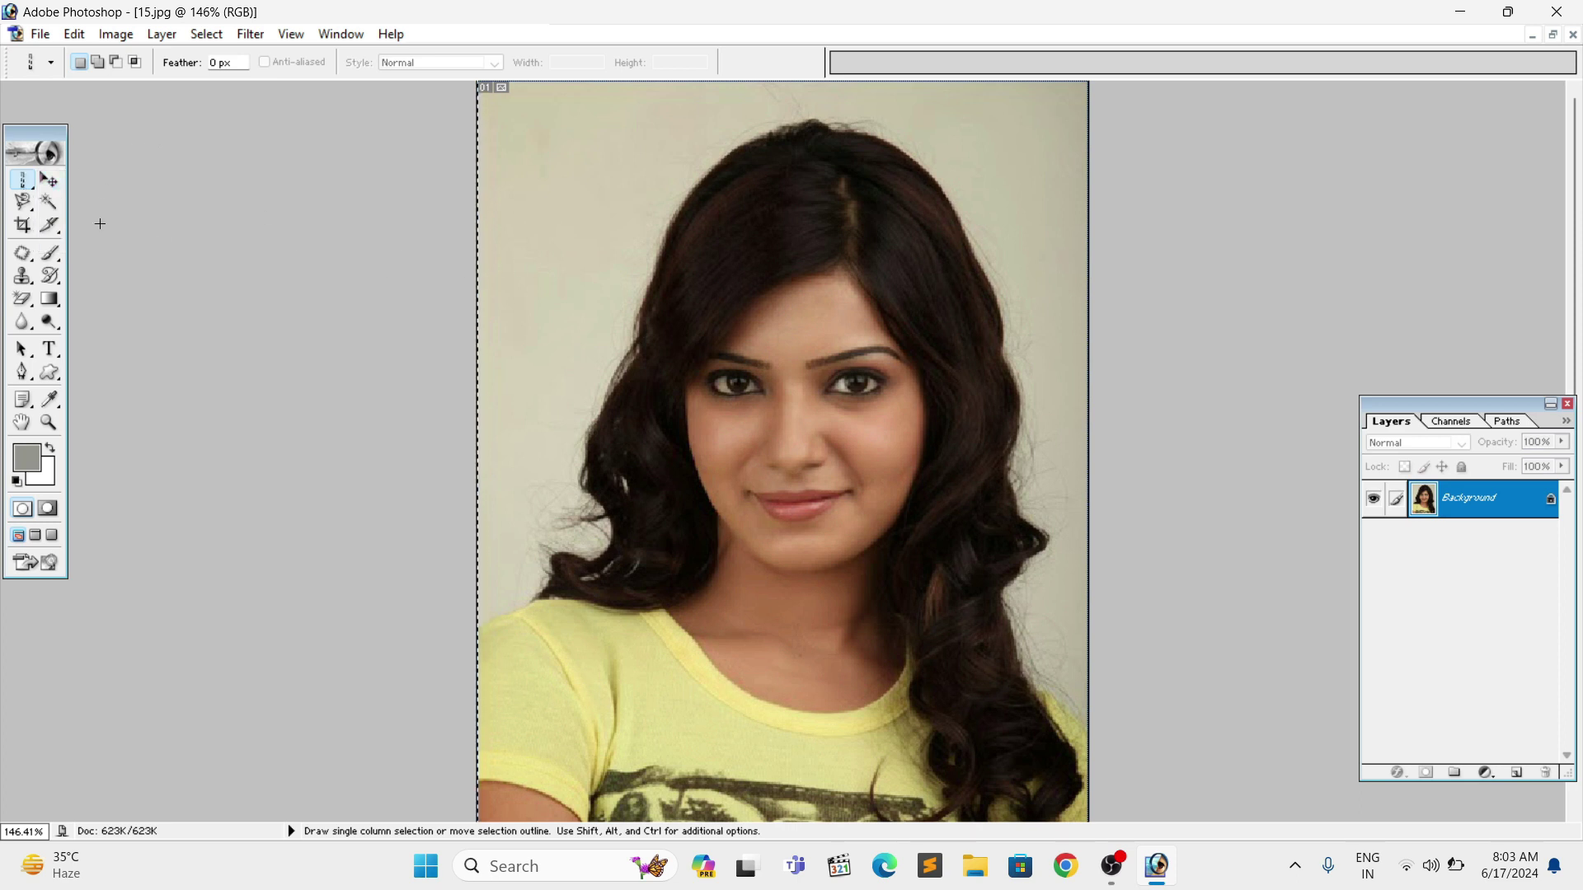
click(22, 180)
click(43, 176)
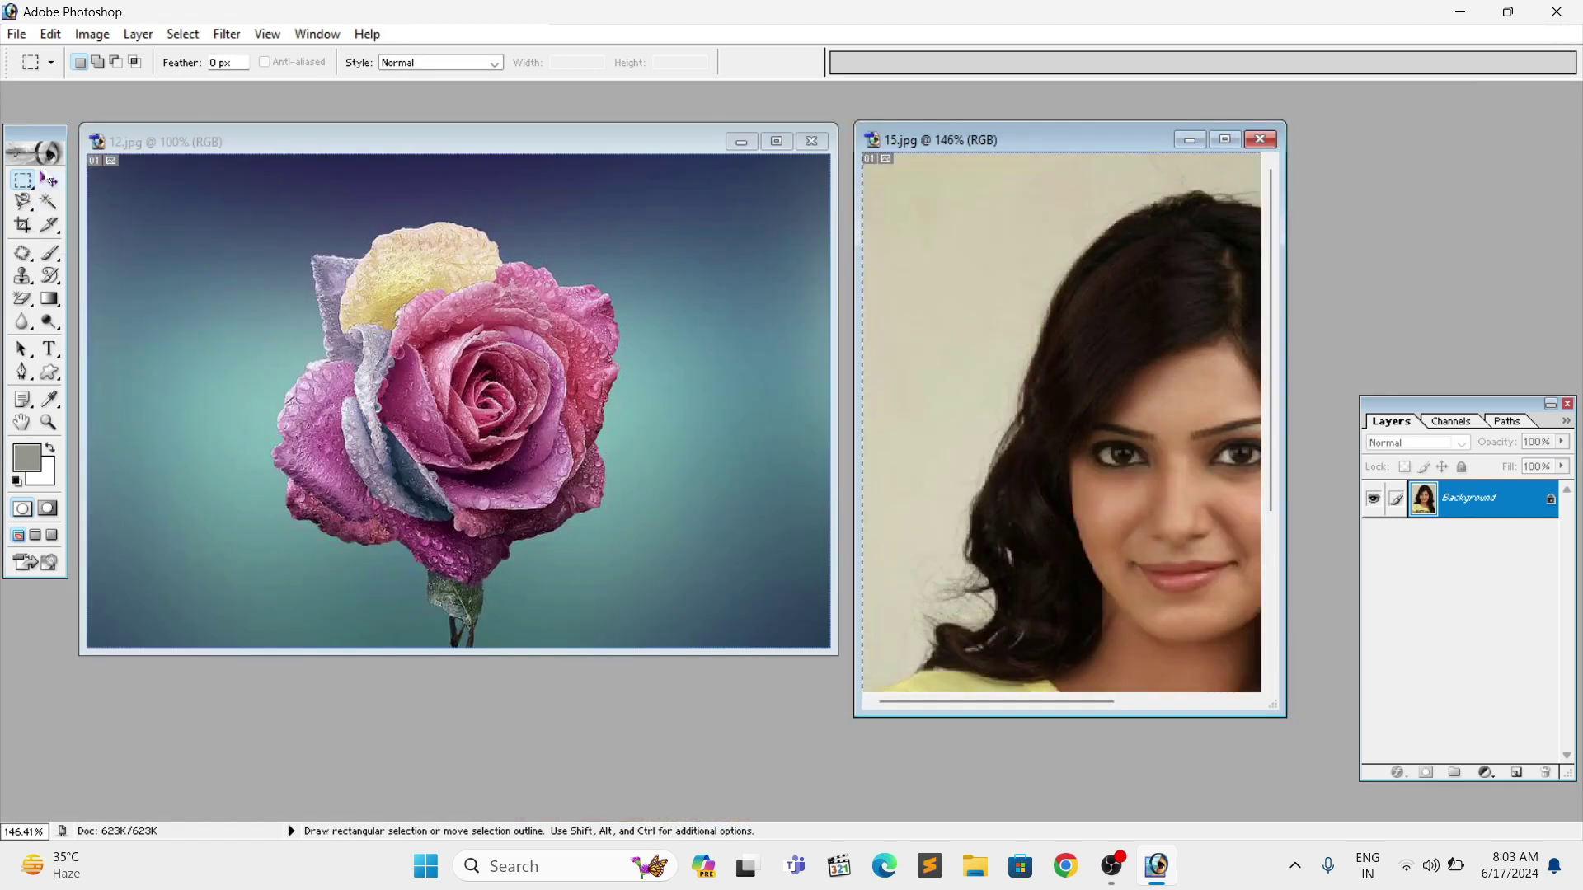
Copy the whole portrait from 15.jpg into 12.jpg with the Move tool and place it over the rose's left side.
click(48, 179)
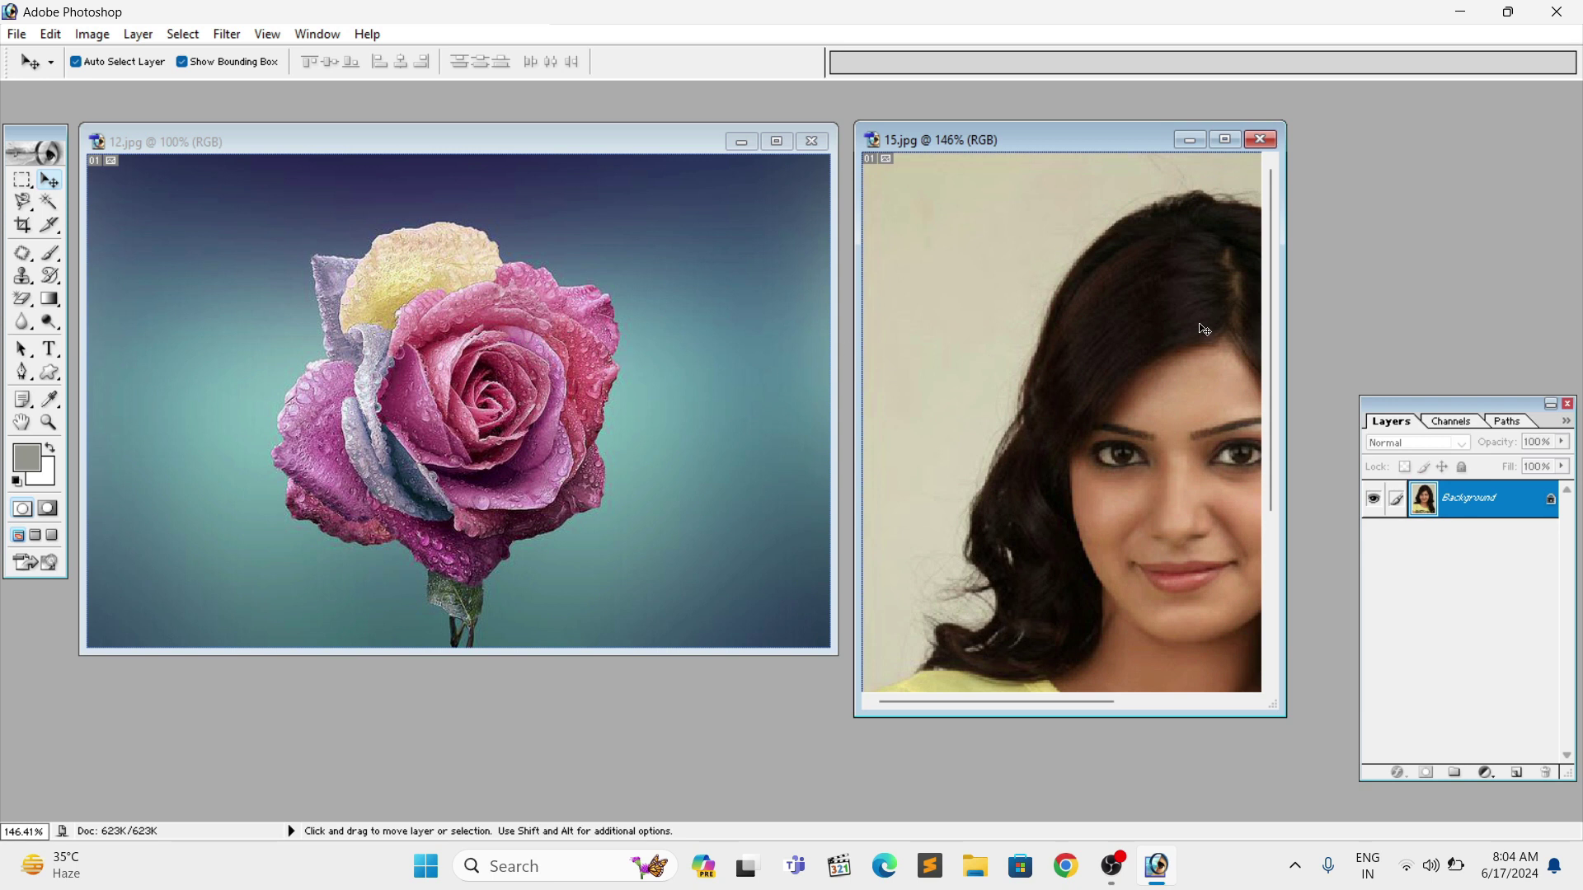
drag(1193, 327, 700, 338)
drag(532, 331, 535, 333)
drag(621, 287, 450, 263)
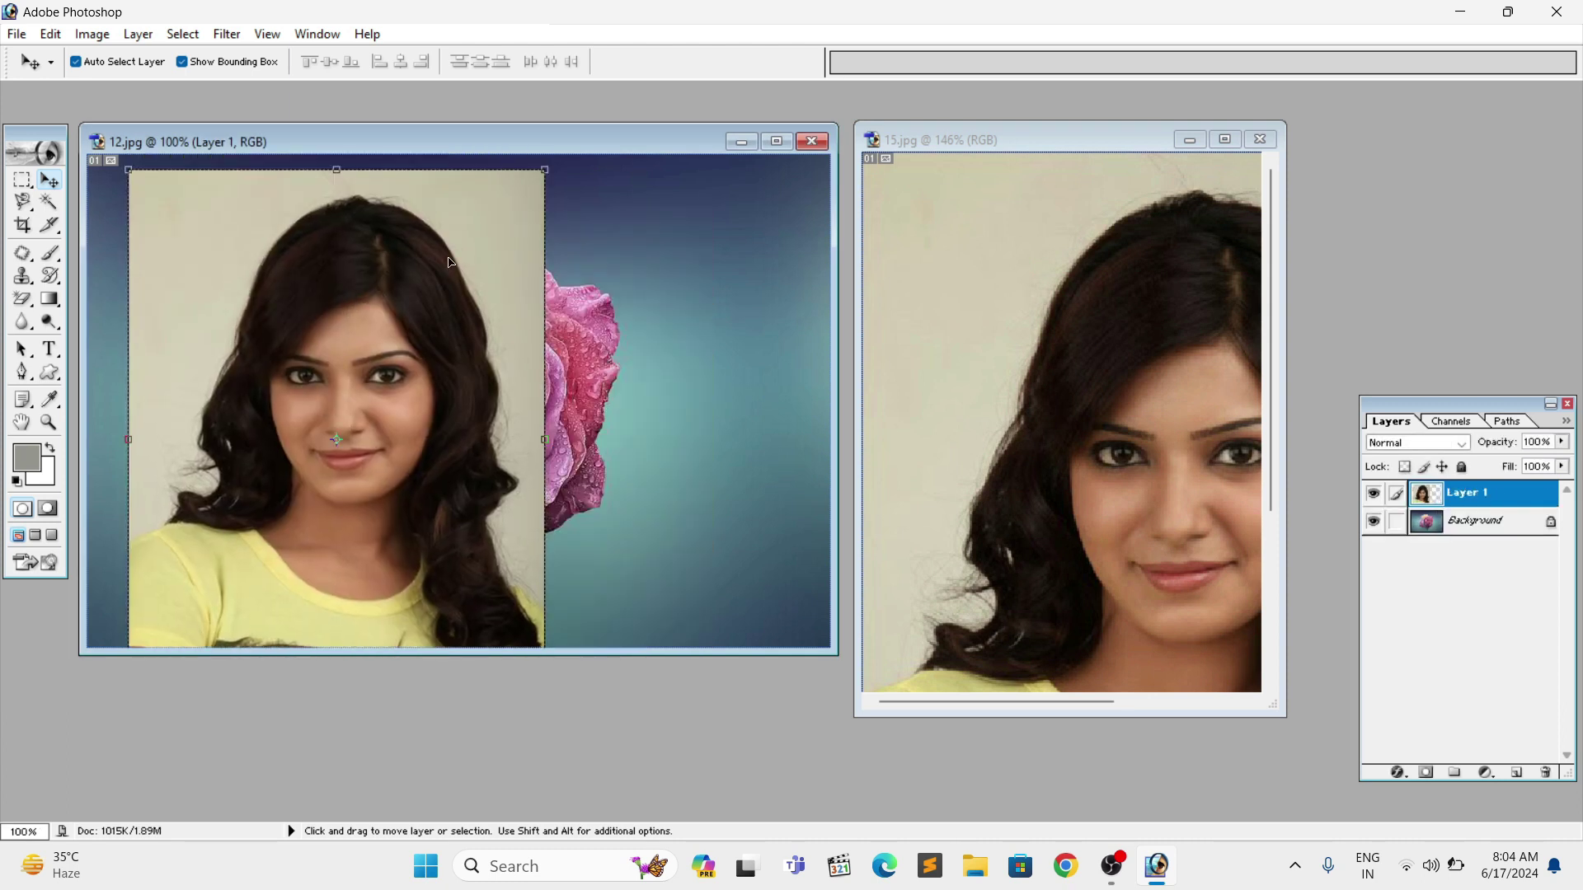
Maximize 12.jpg, scale the portrait layer to about 38% and place it in the image's upper-left corner.
click(778, 145)
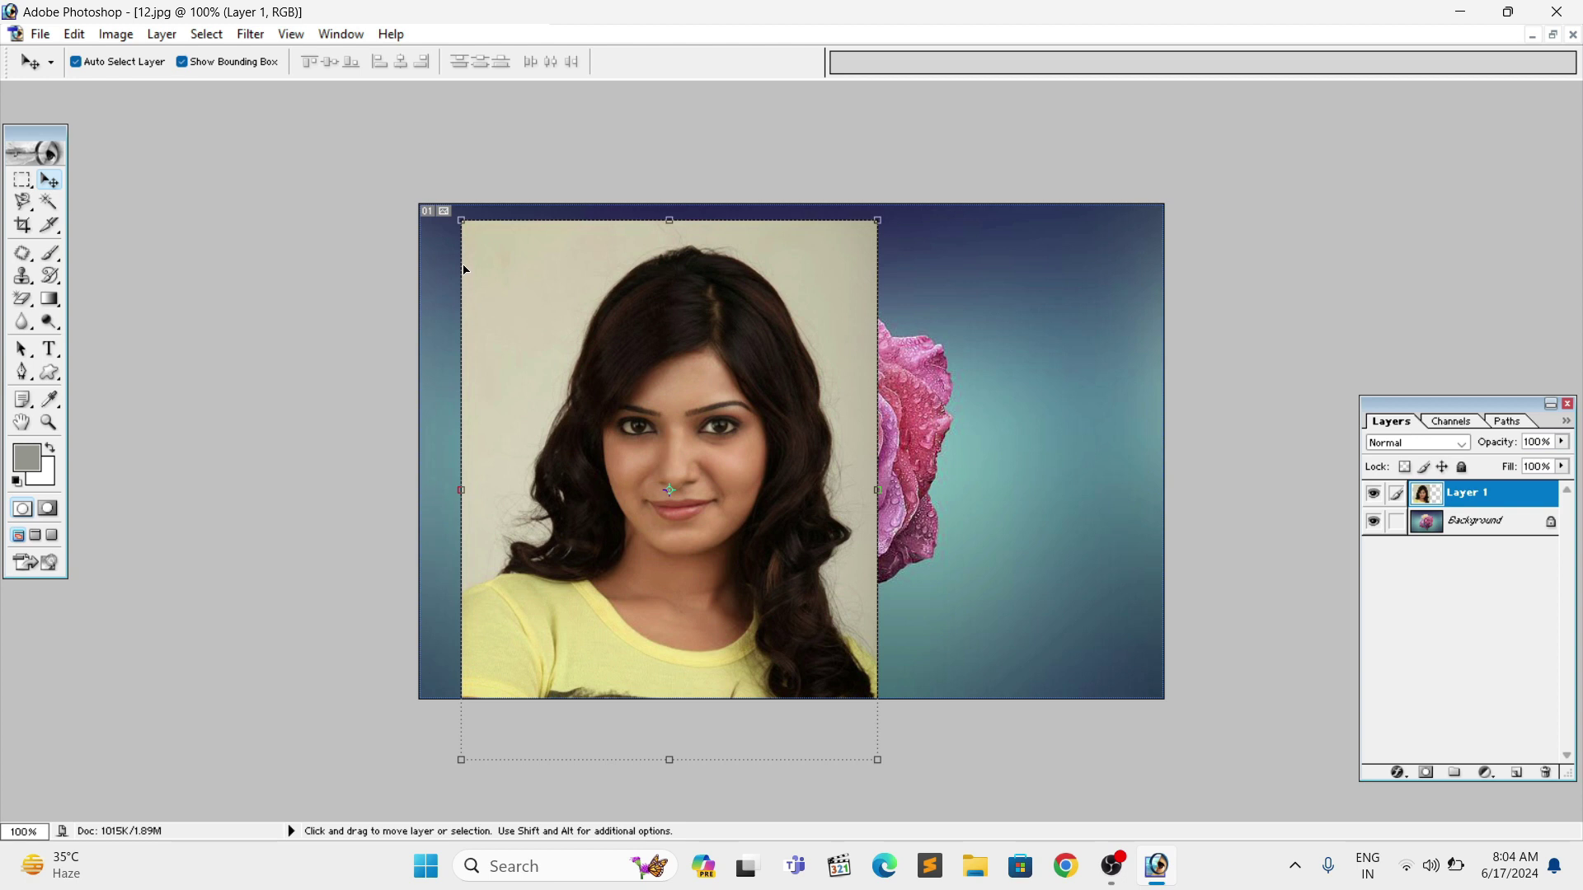
drag(464, 226, 517, 274)
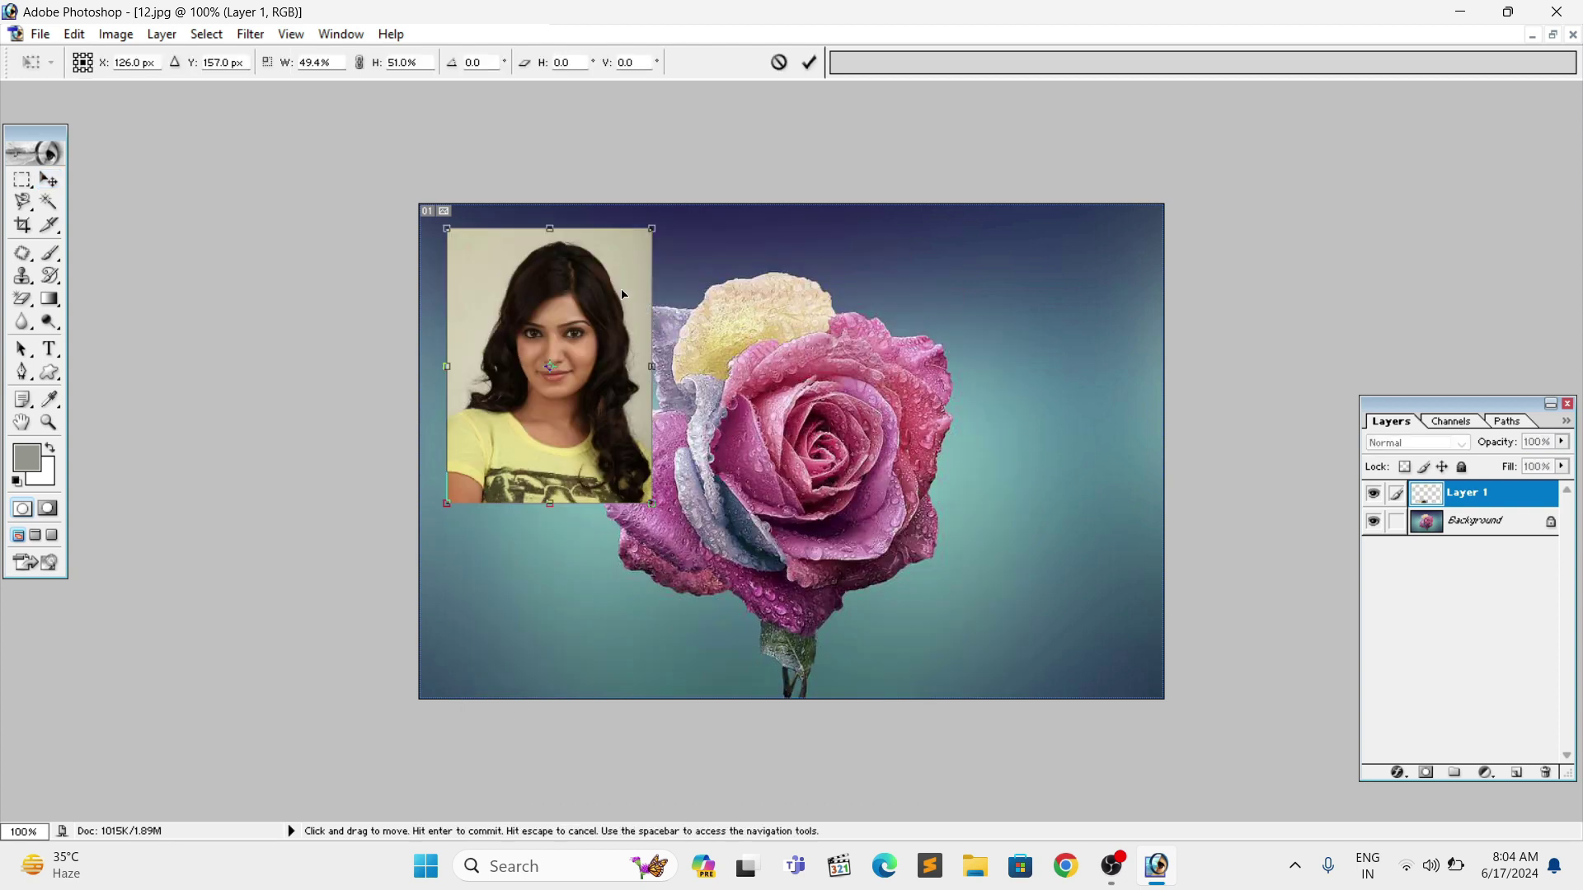
drag(655, 231, 607, 298)
drag(554, 348, 539, 275)
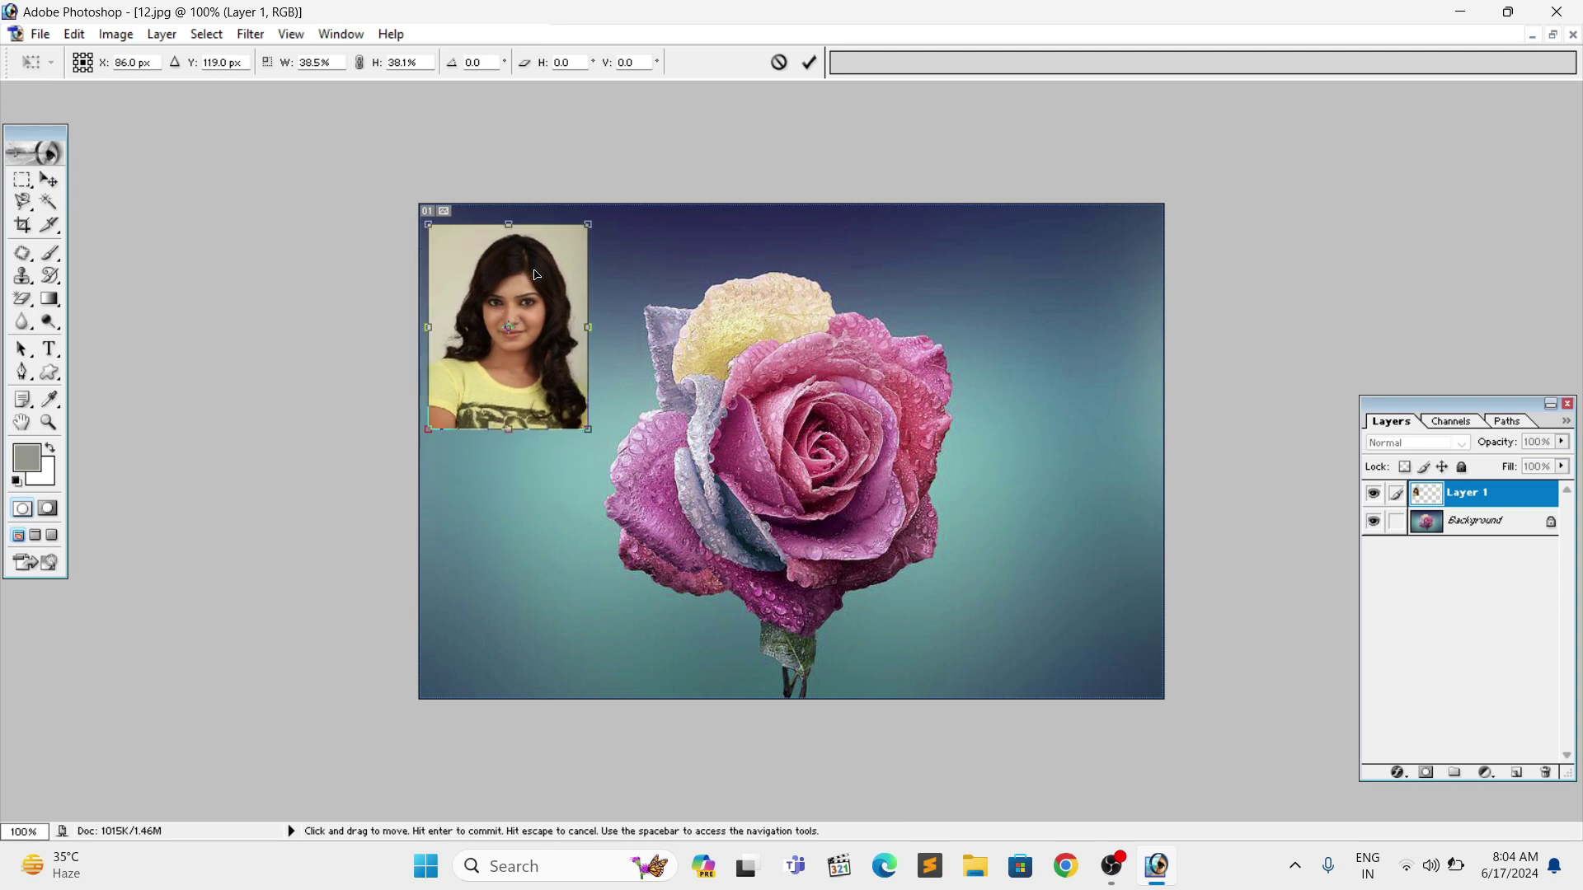
key(Return)
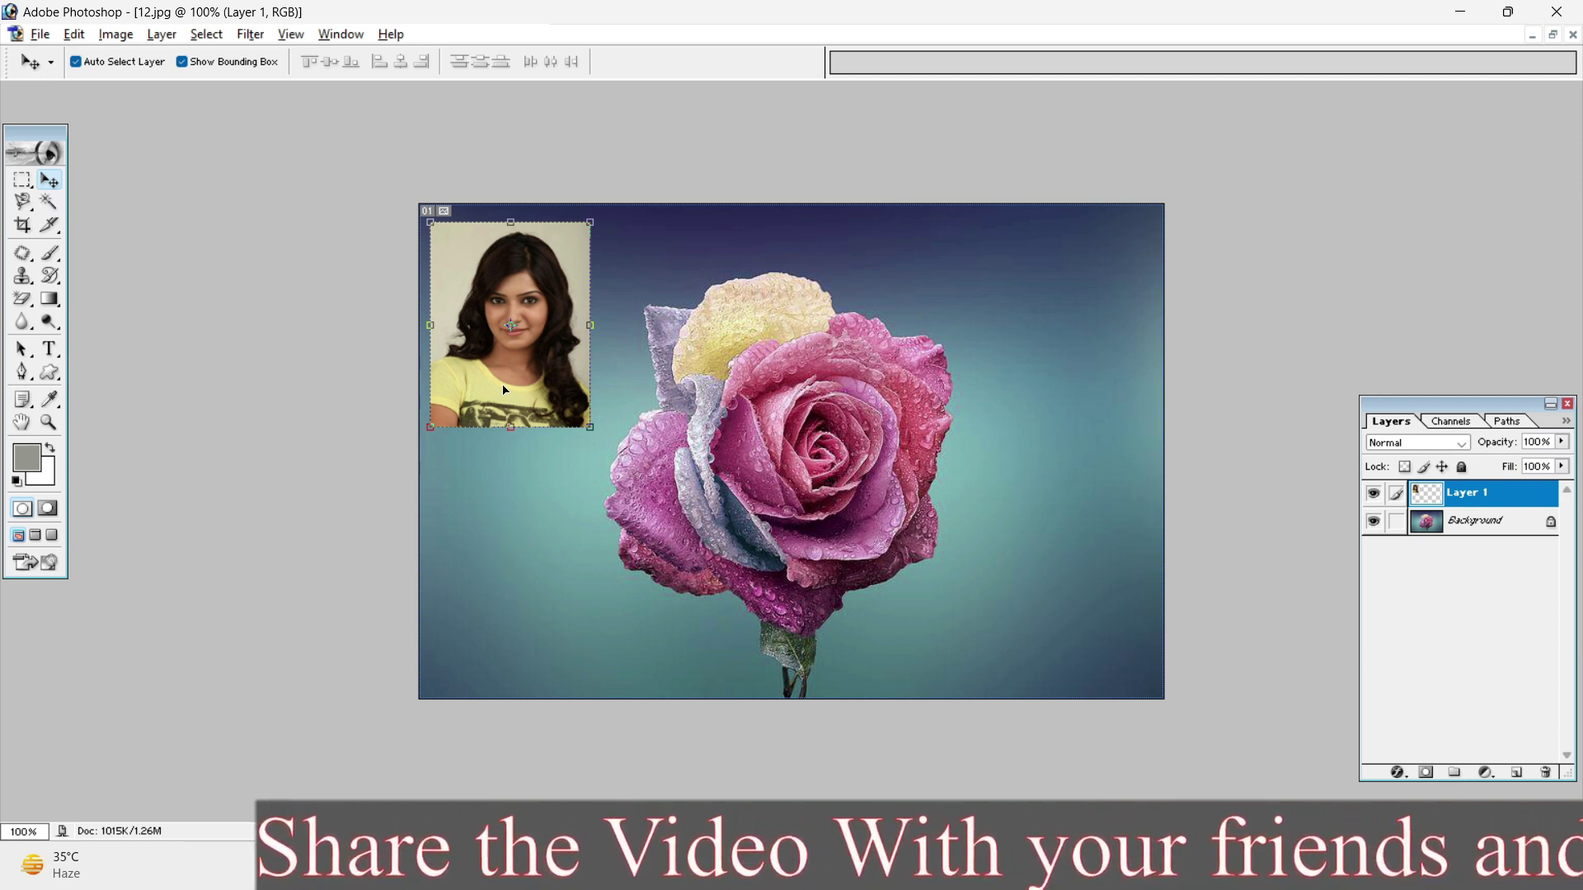
Duplicate the small portrait and place the copy in the upper-right corner of the rose image.
drag(508, 386, 796, 386)
mouse_move(535, 382)
mouse_down()
mouse_move(539, 486)
mouse_move(541, 380)
mouse_up()
drag(830, 399, 1087, 392)
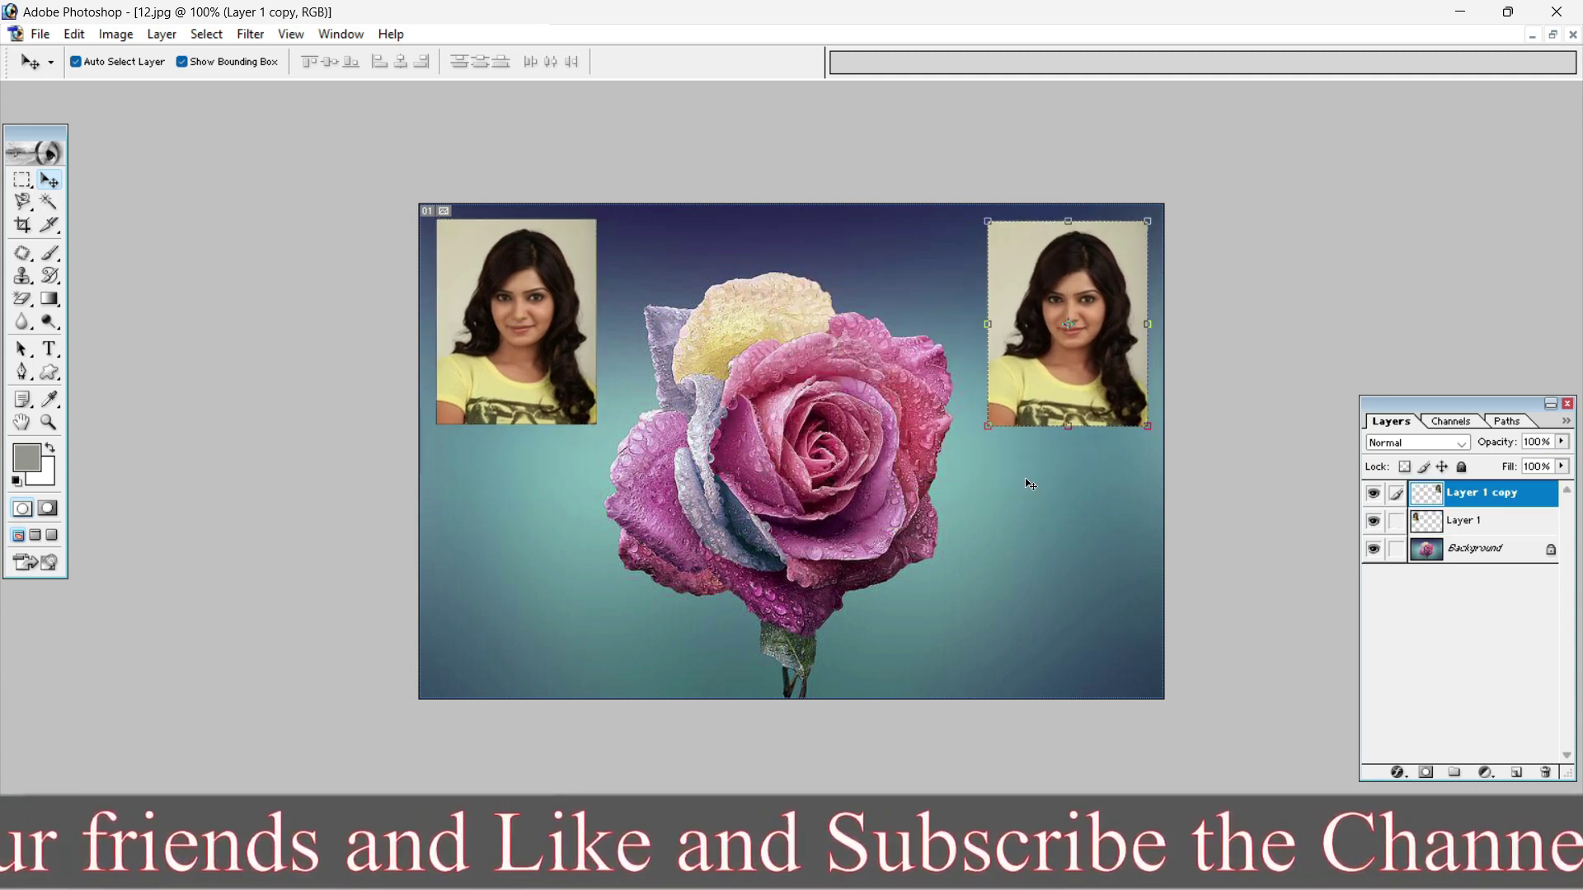
Turn off Show Bounding Box, pick each portrait in turn and nudge the right copy slightly upward.
click(184, 64)
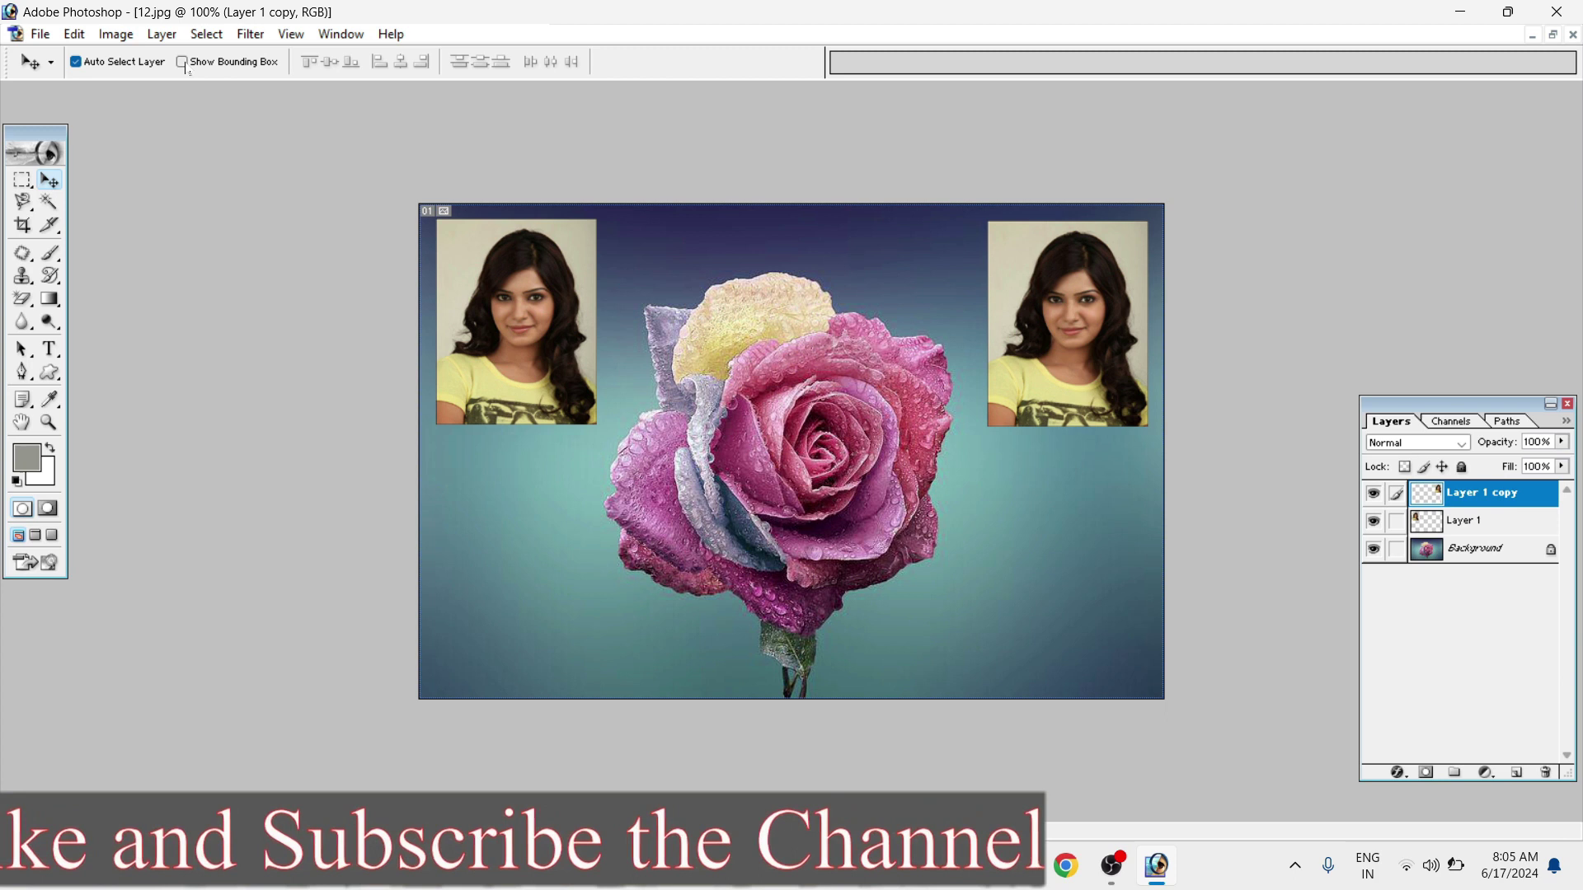
mouse_move(1060, 313)
mouse_down()
mouse_move(1012, 313)
mouse_move(1057, 309)
mouse_up()
click(594, 313)
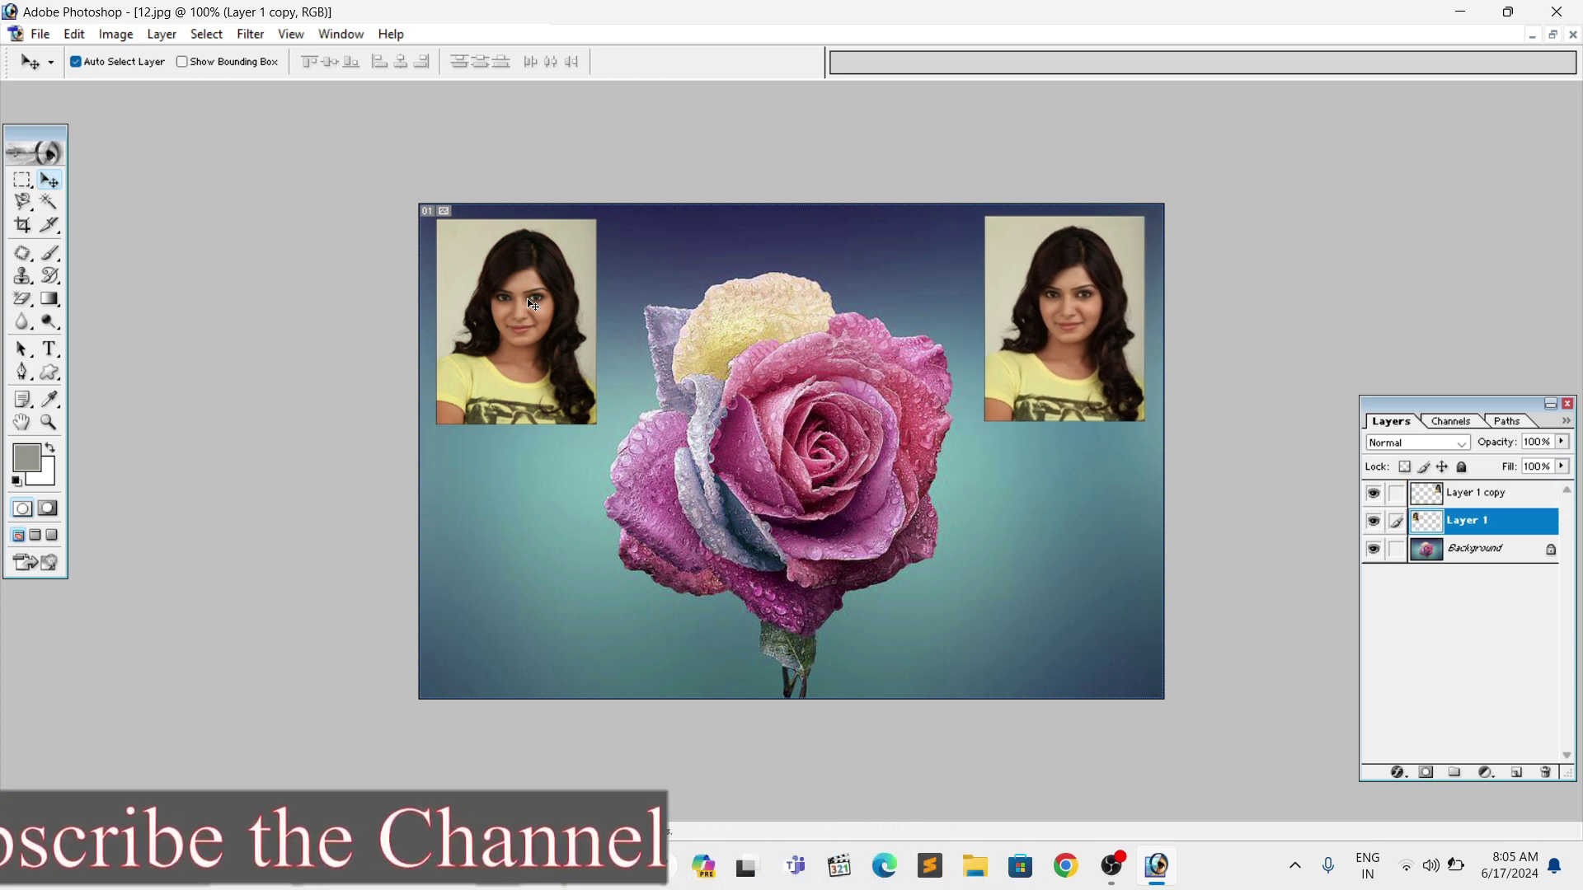
click(1028, 299)
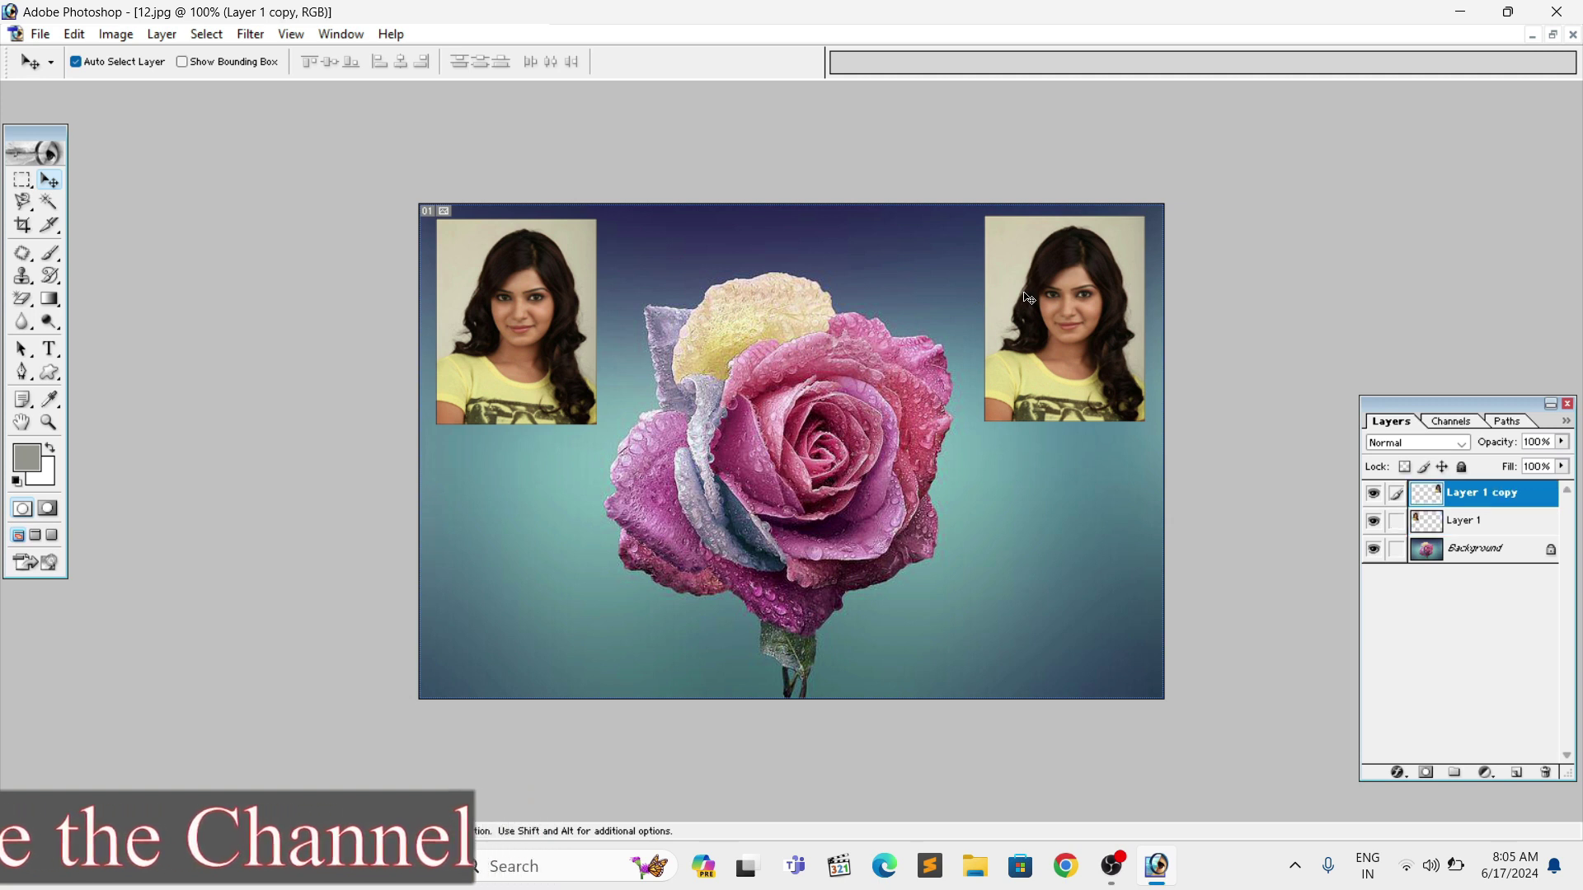
drag(1025, 295, 1025, 292)
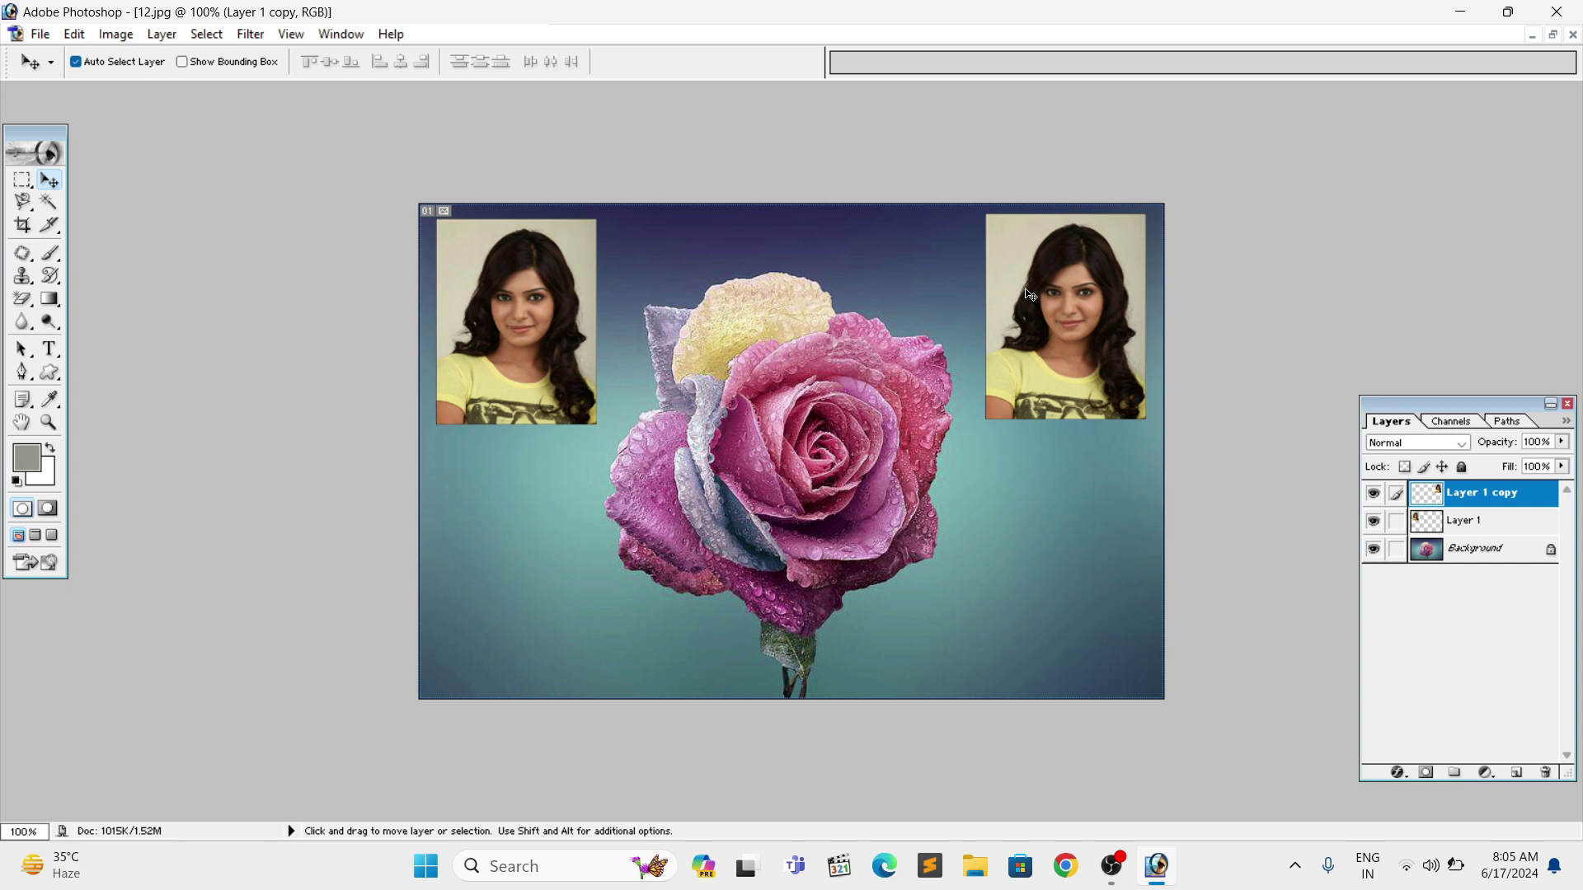
Try to shrink the right portrait copy with Free Transform.
key(ctrl+t)
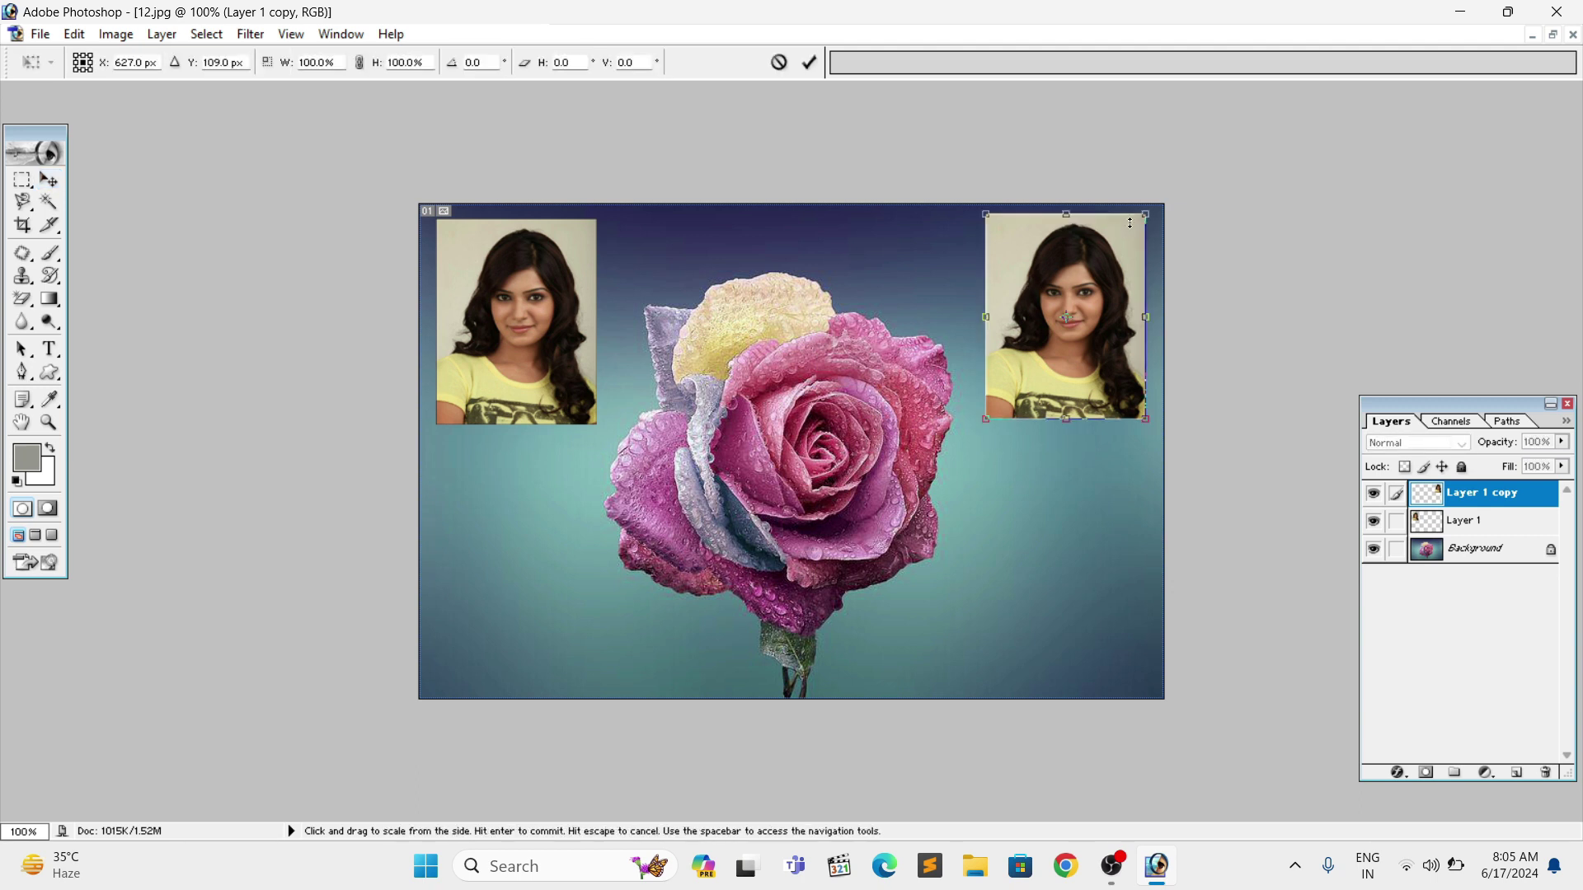
drag(1125, 242, 1041, 288)
key(Escape)
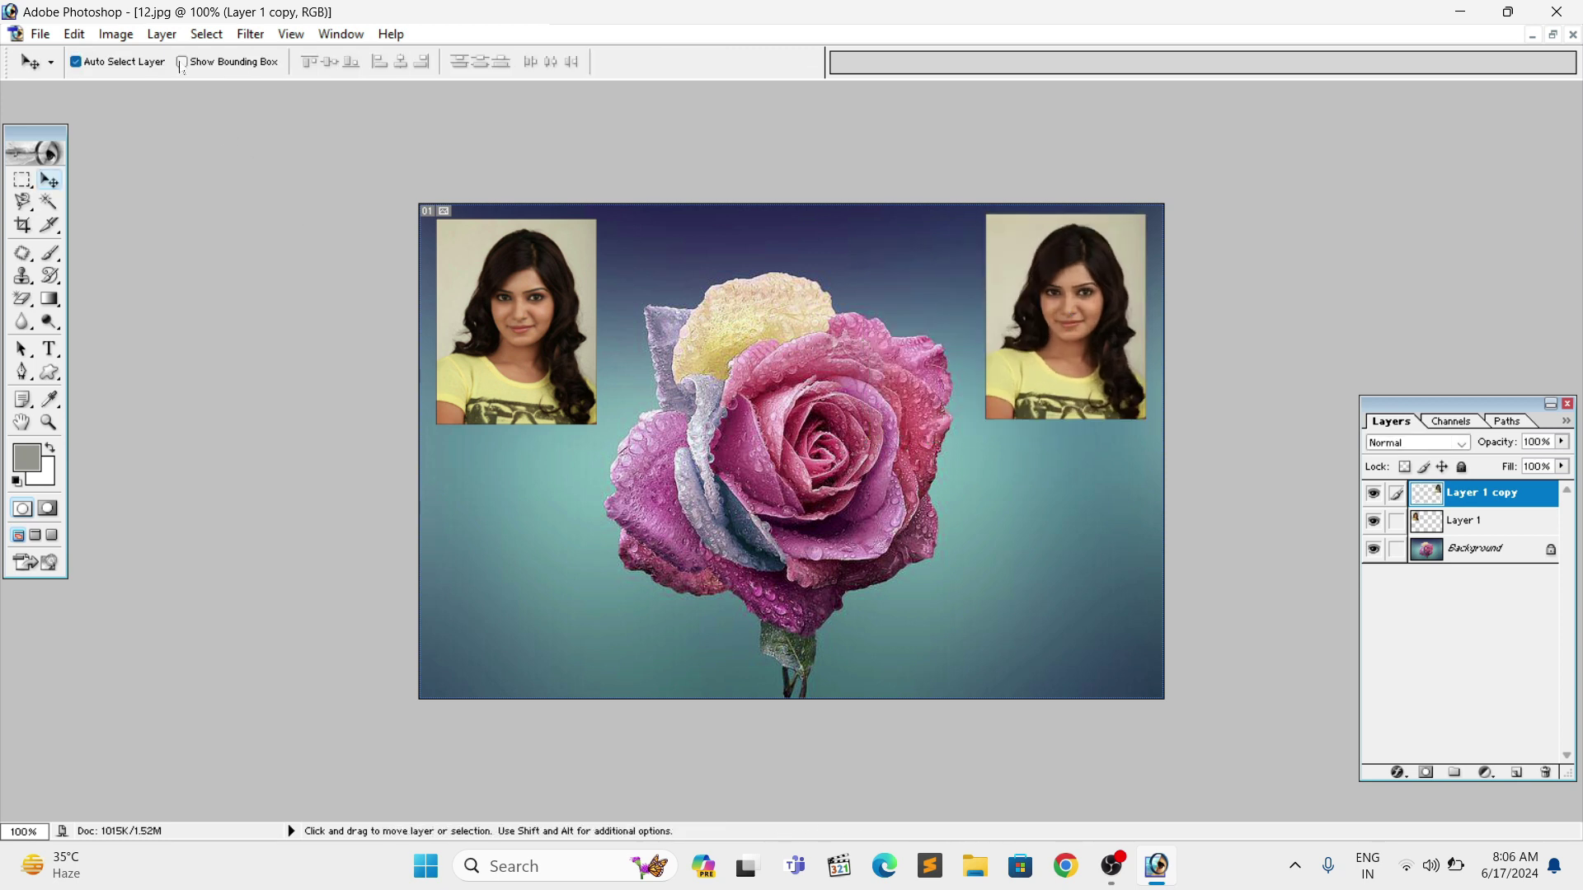
Turn Show Bounding Box back on and select the left portrait.
click(182, 63)
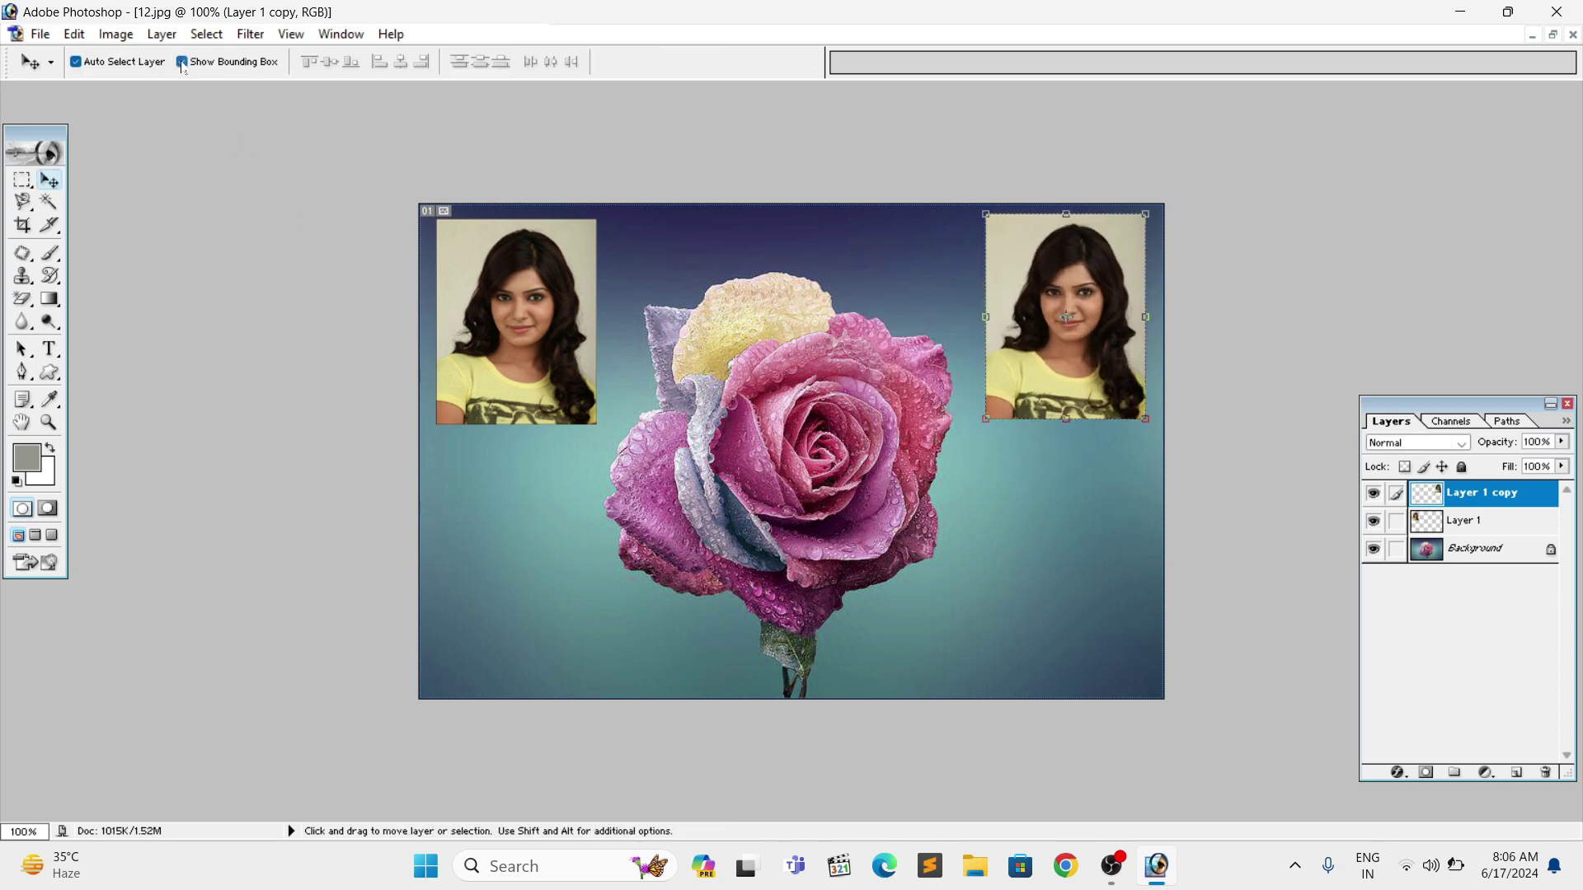
click(550, 276)
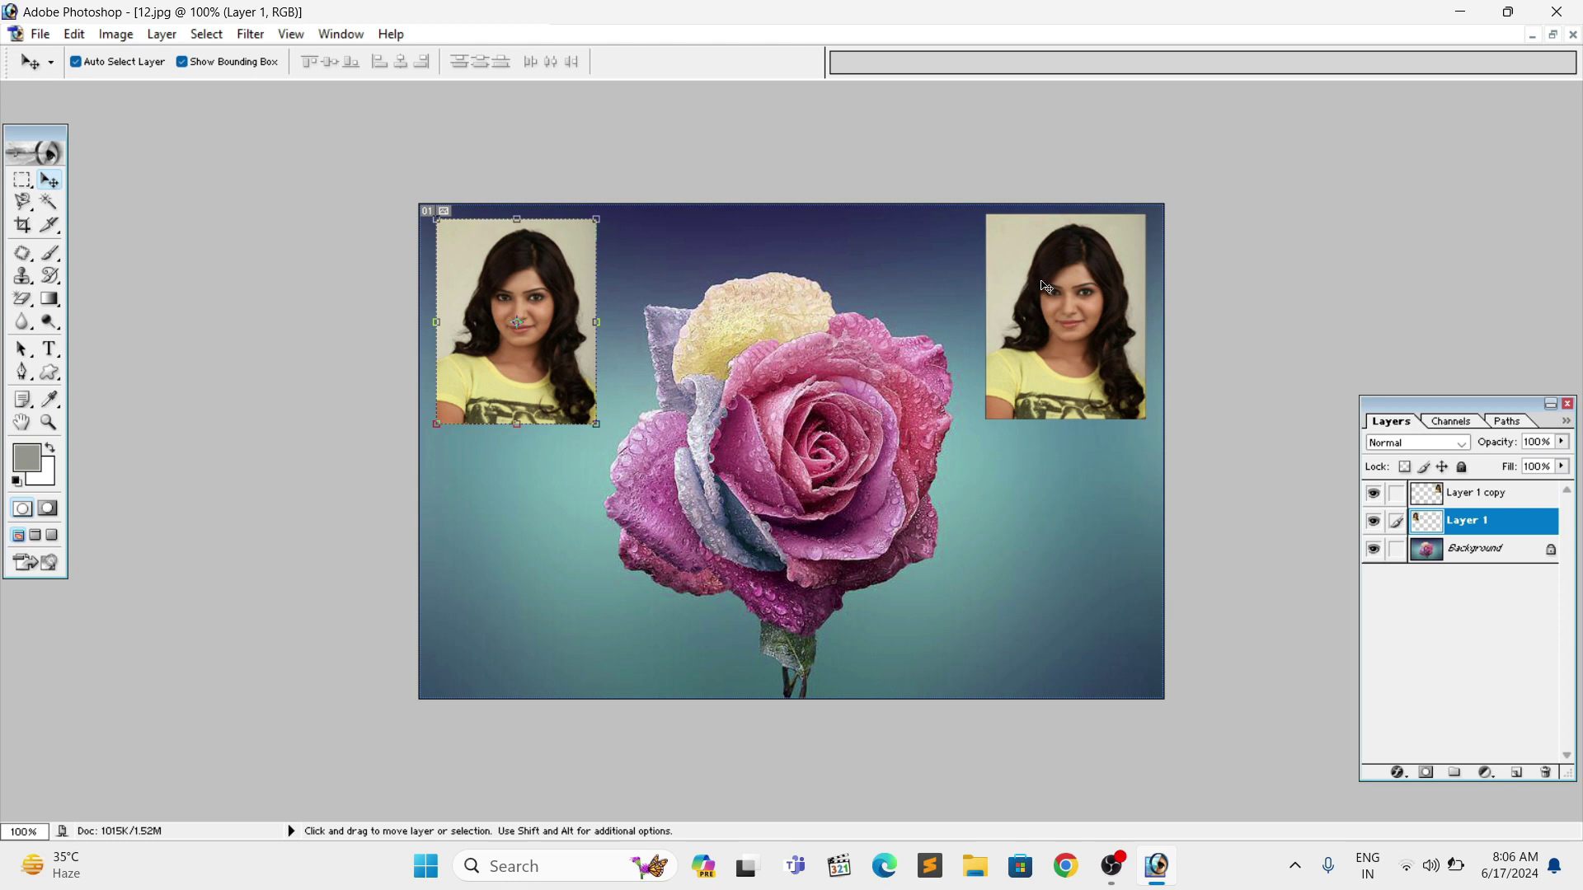
With the left portrait selected, turn off Auto Select Layer and try to move the right portrait directly on the canvas.
click(1076, 287)
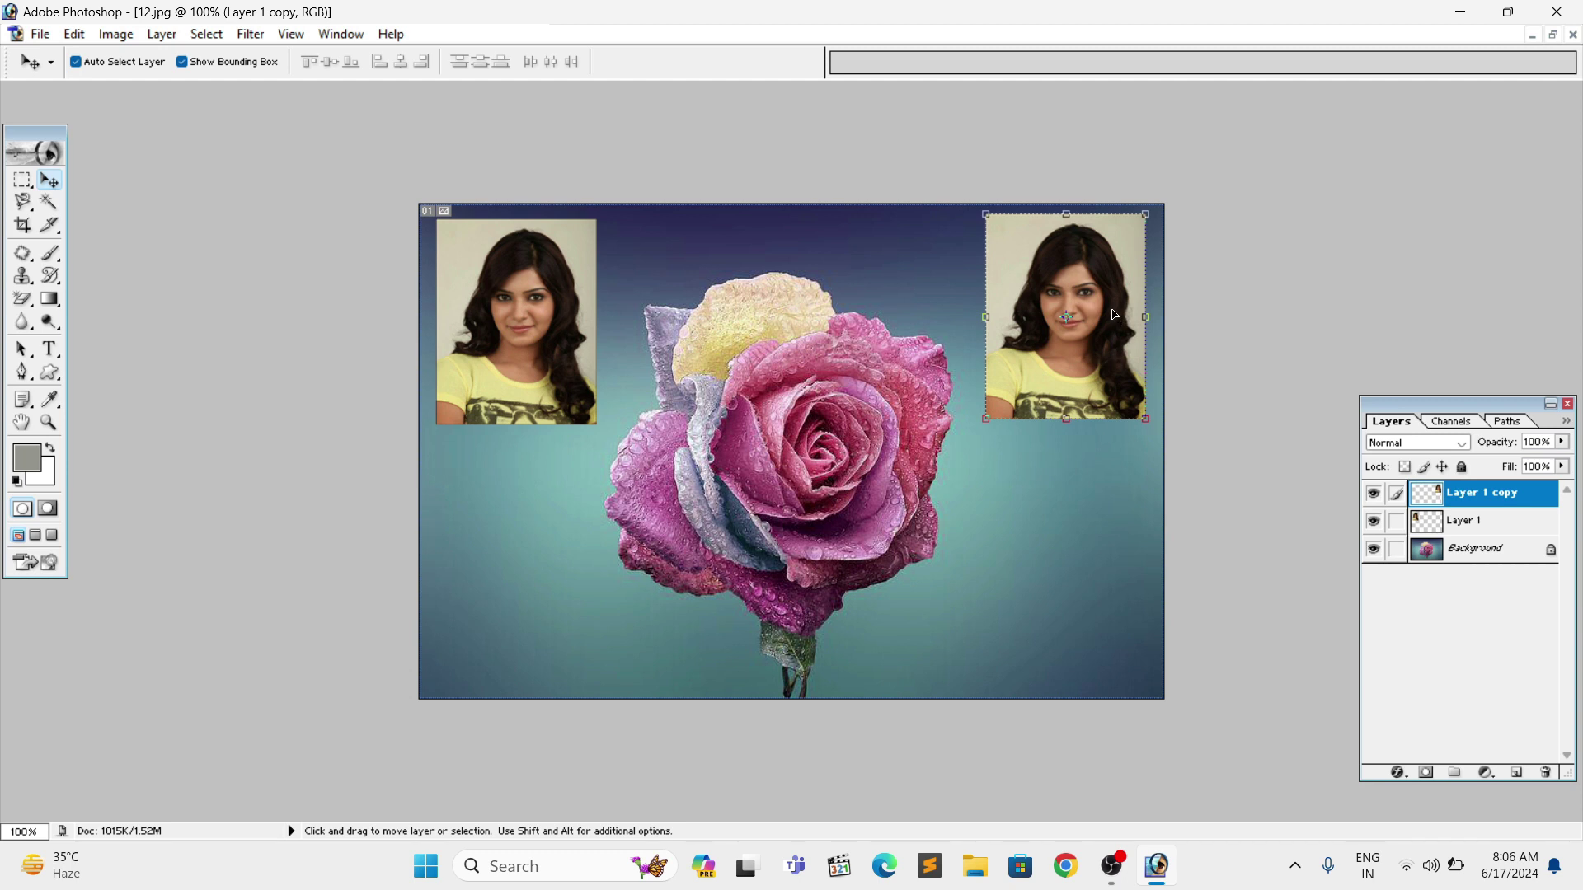
click(564, 287)
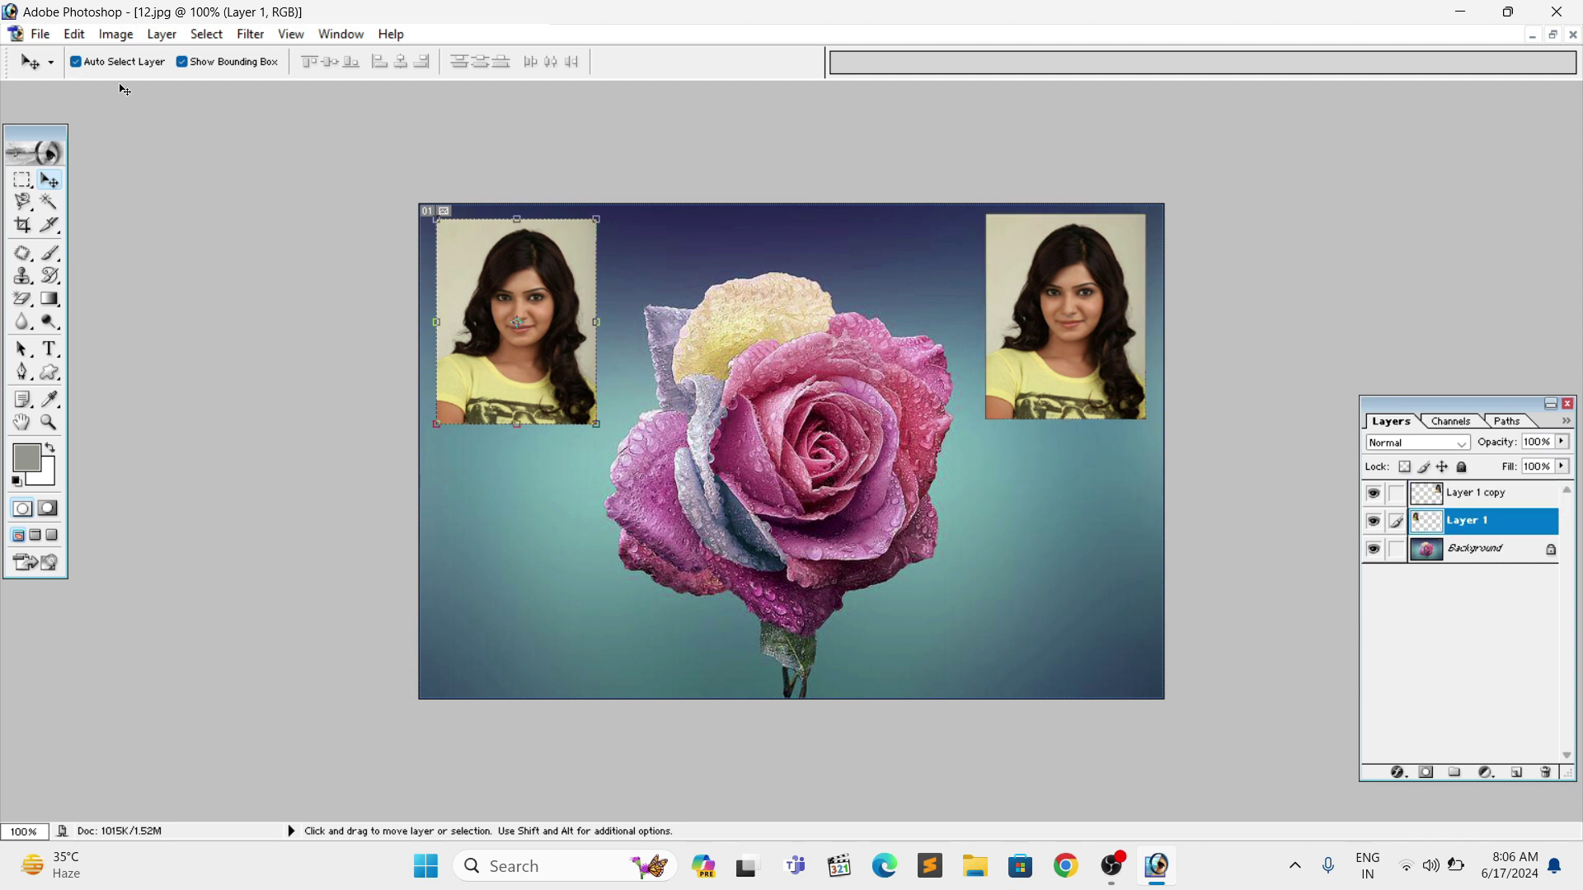
click(76, 62)
click(1074, 289)
mouse_move(1074, 289)
mouse_down()
mouse_move(1073, 327)
mouse_move(1082, 290)
mouse_move(1067, 286)
mouse_up()
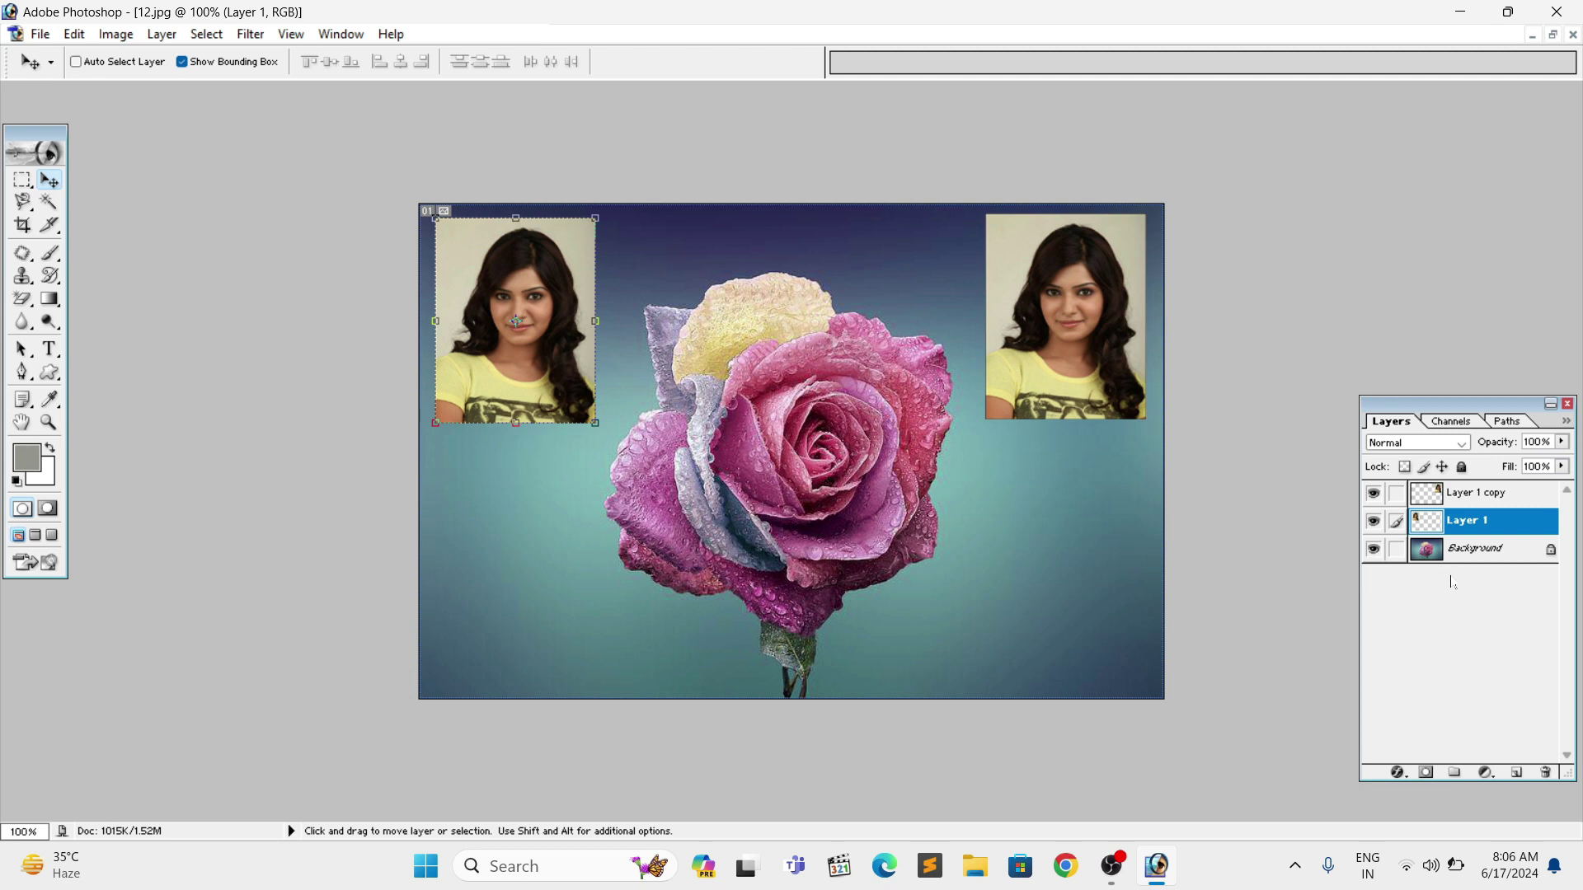
Make Layer 1 copy the active layer and shift its portrait slightly to the right in the image's upper-right corner.
click(1472, 503)
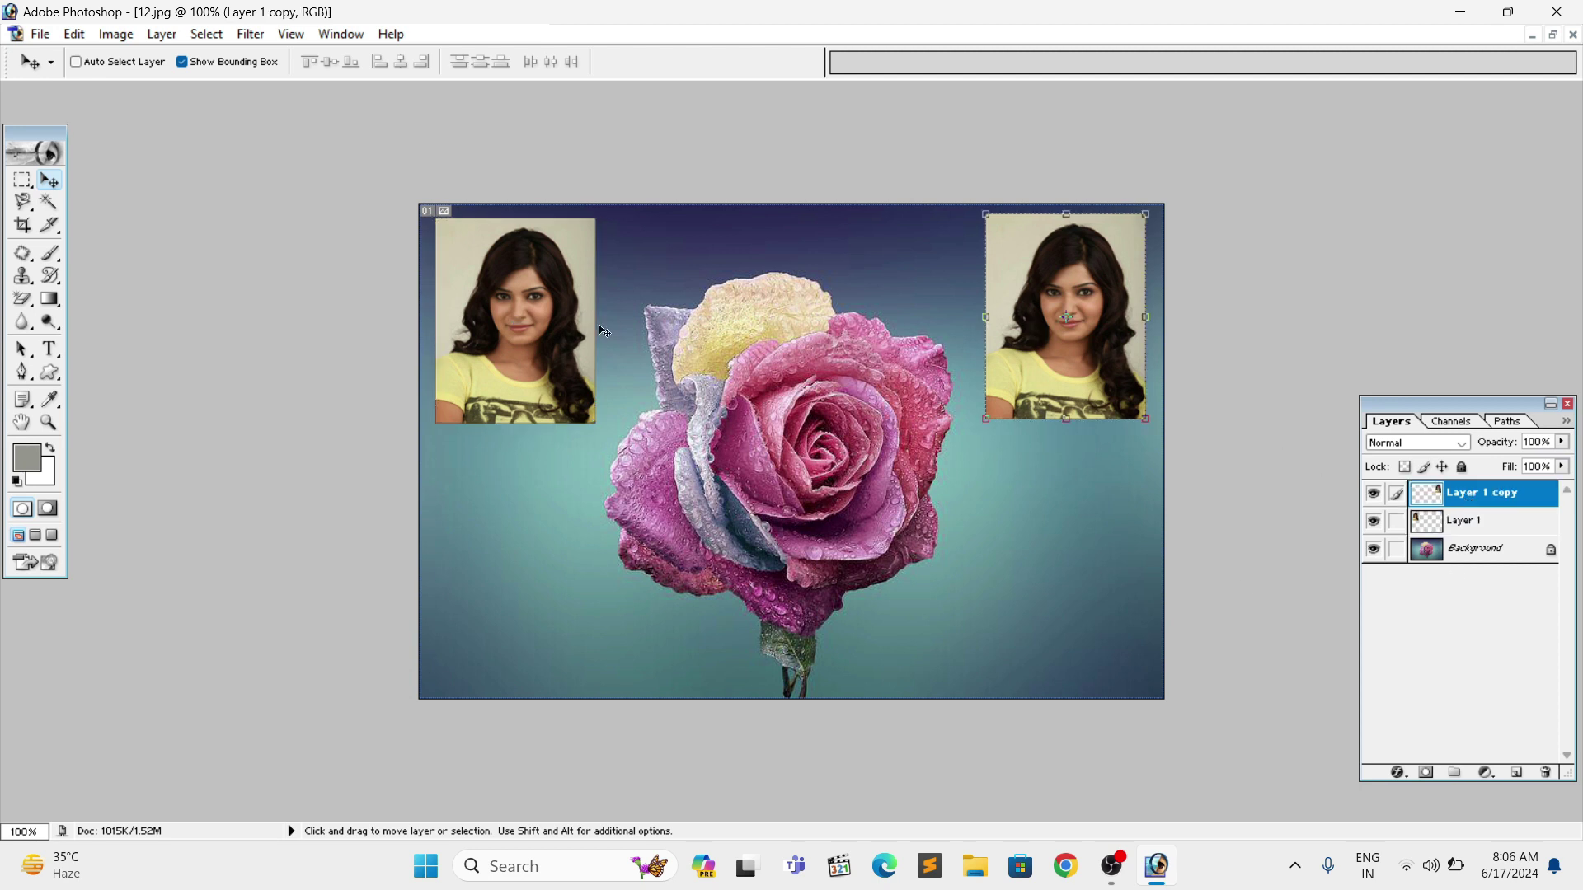
right_click(1045, 352)
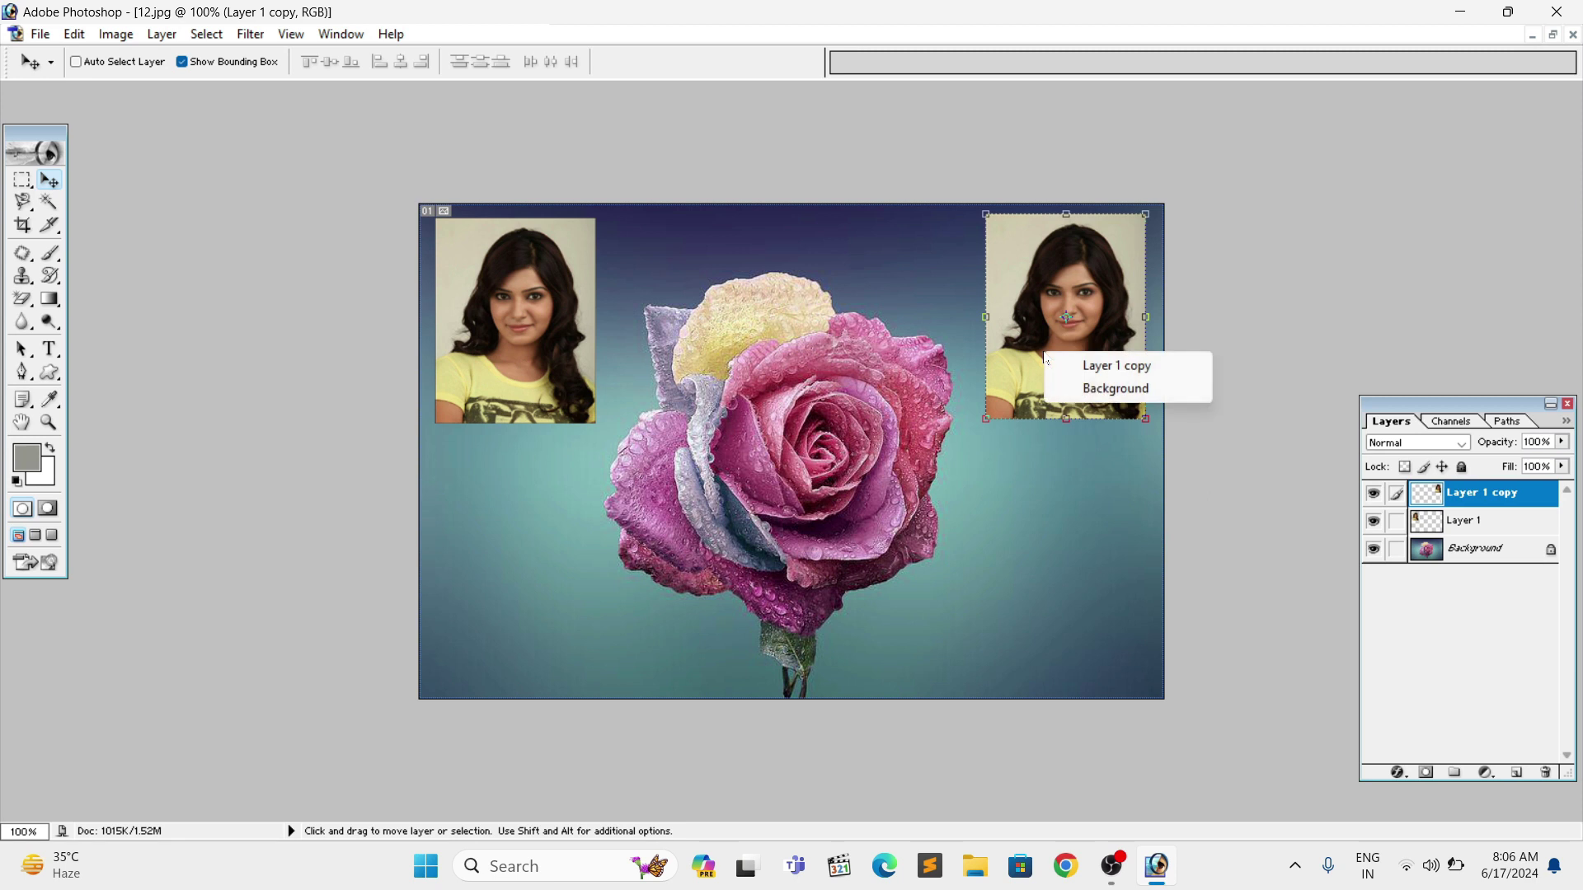
click(1105, 369)
mouse_move(1105, 369)
mouse_down()
mouse_move(1104, 384)
mouse_move(1113, 354)
mouse_up()
drag(562, 365, 554, 376)
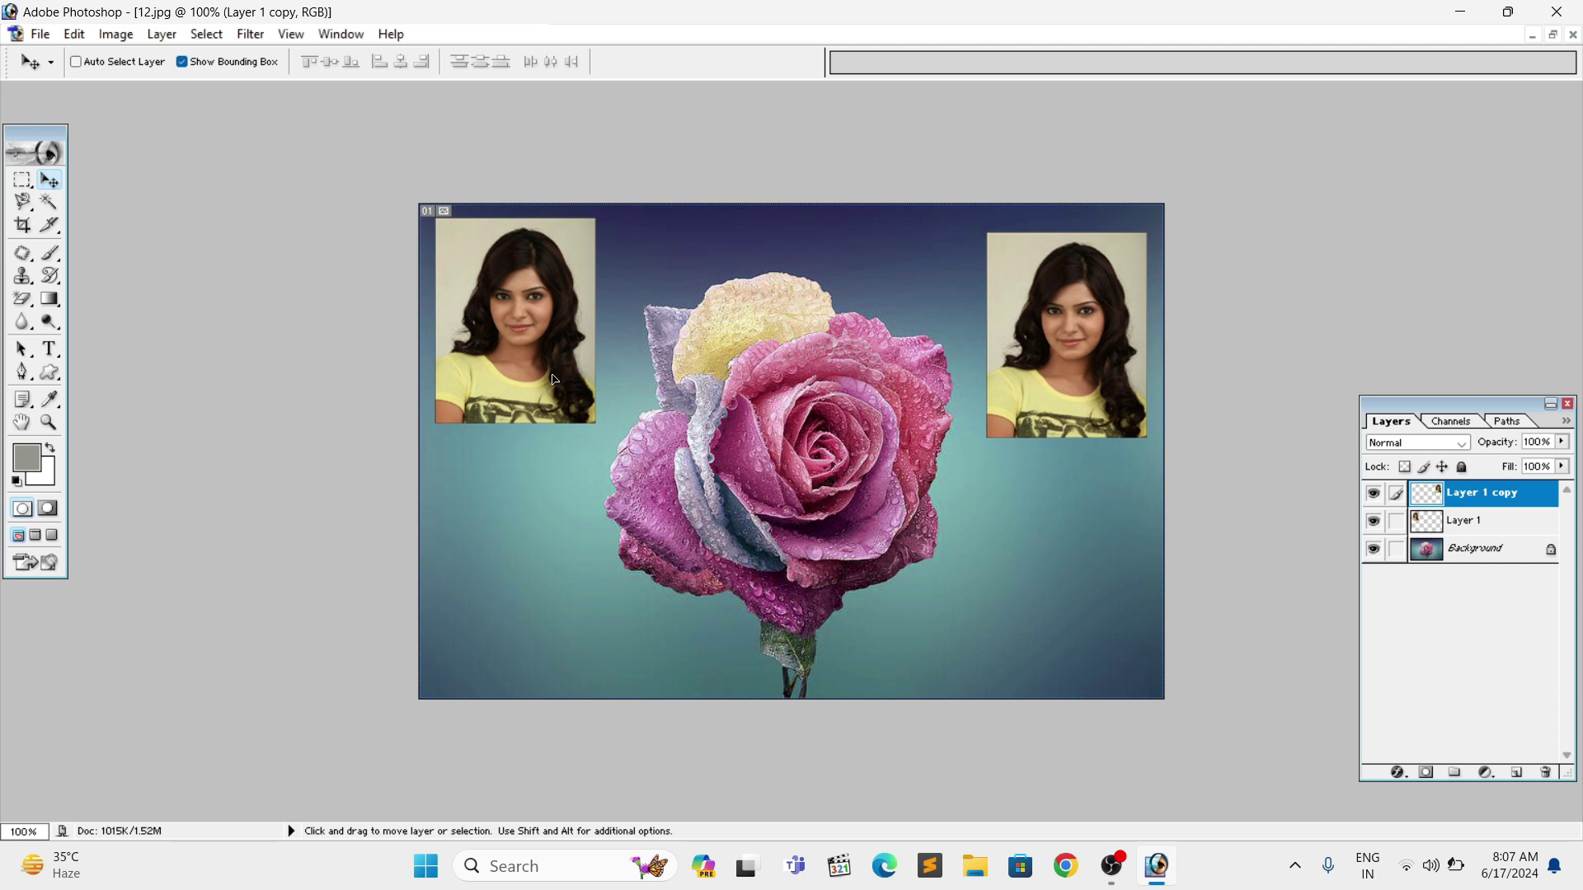
drag(1037, 401, 1041, 382)
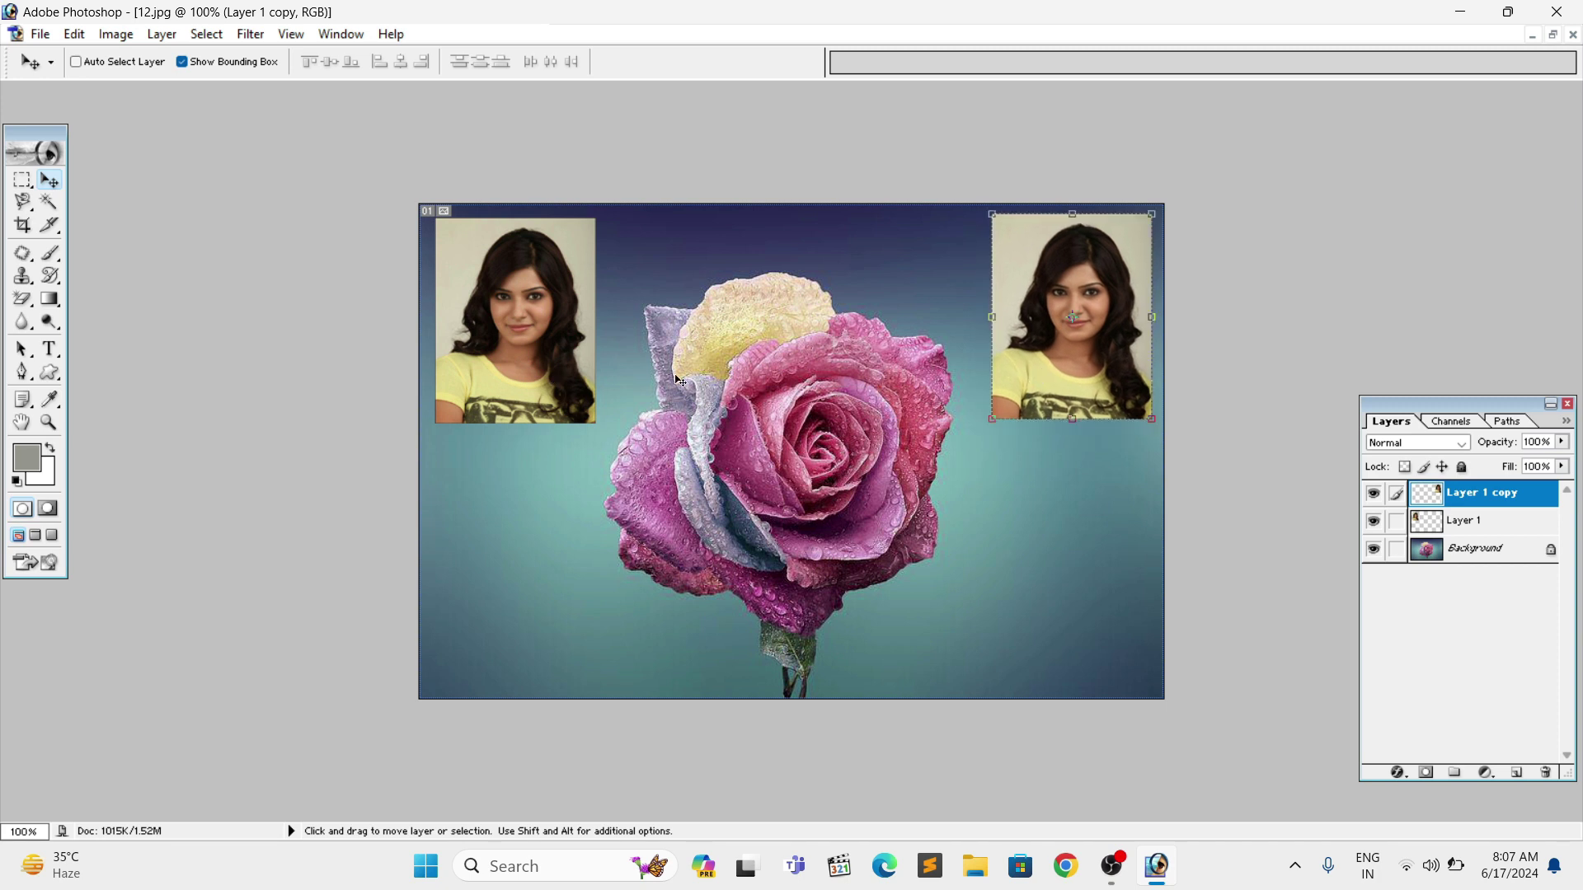
Turn Auto Select Layer back on and pick the two portraits alternately on the canvas, ending with the right one.
click(77, 63)
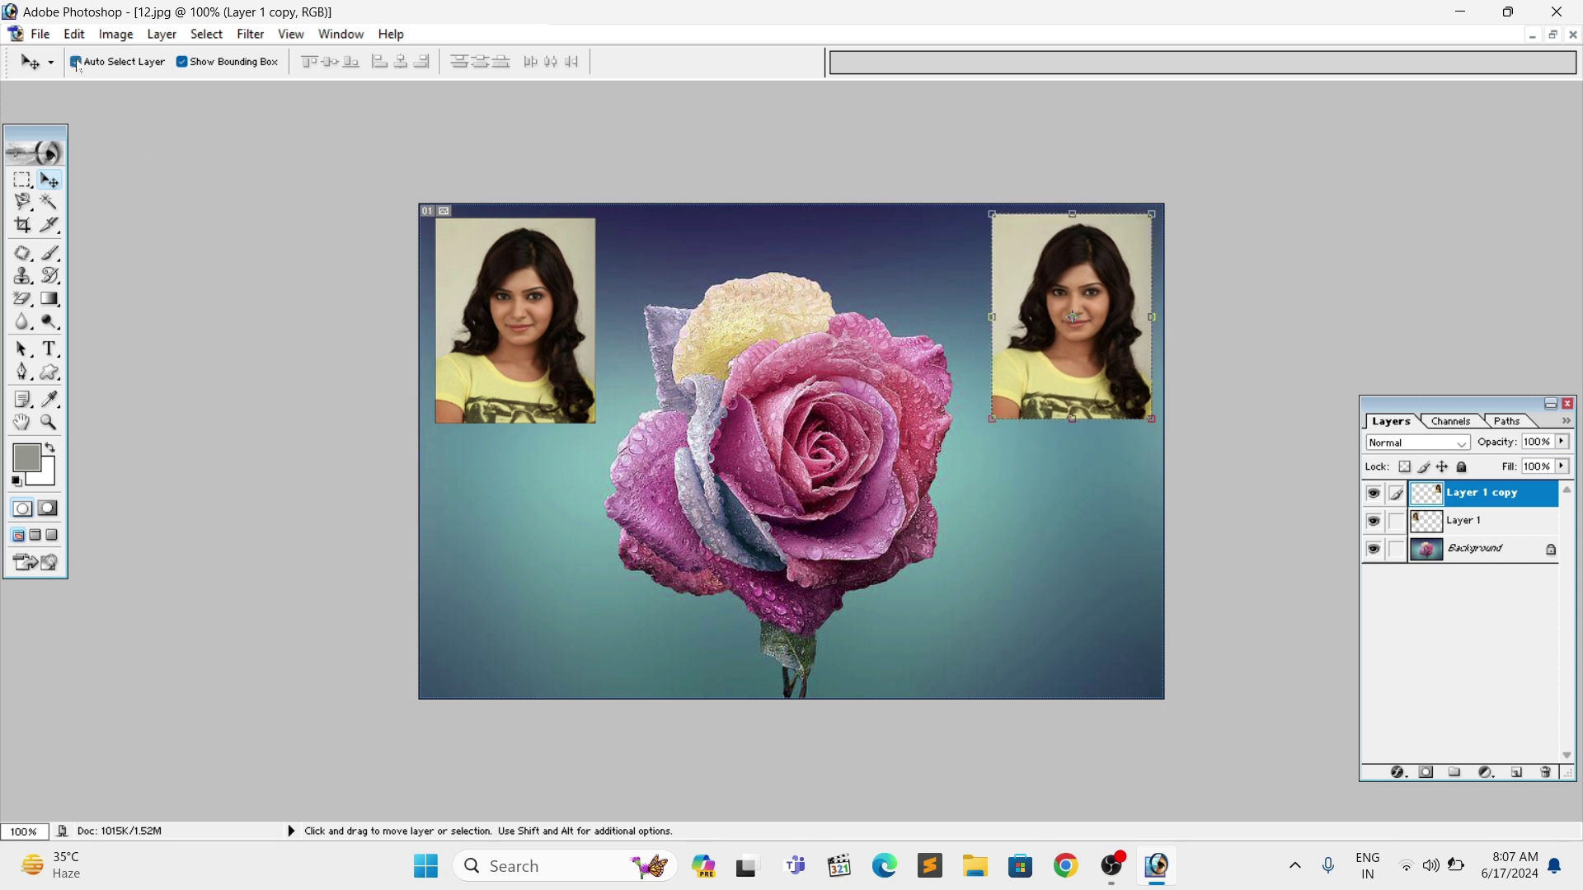
click(532, 302)
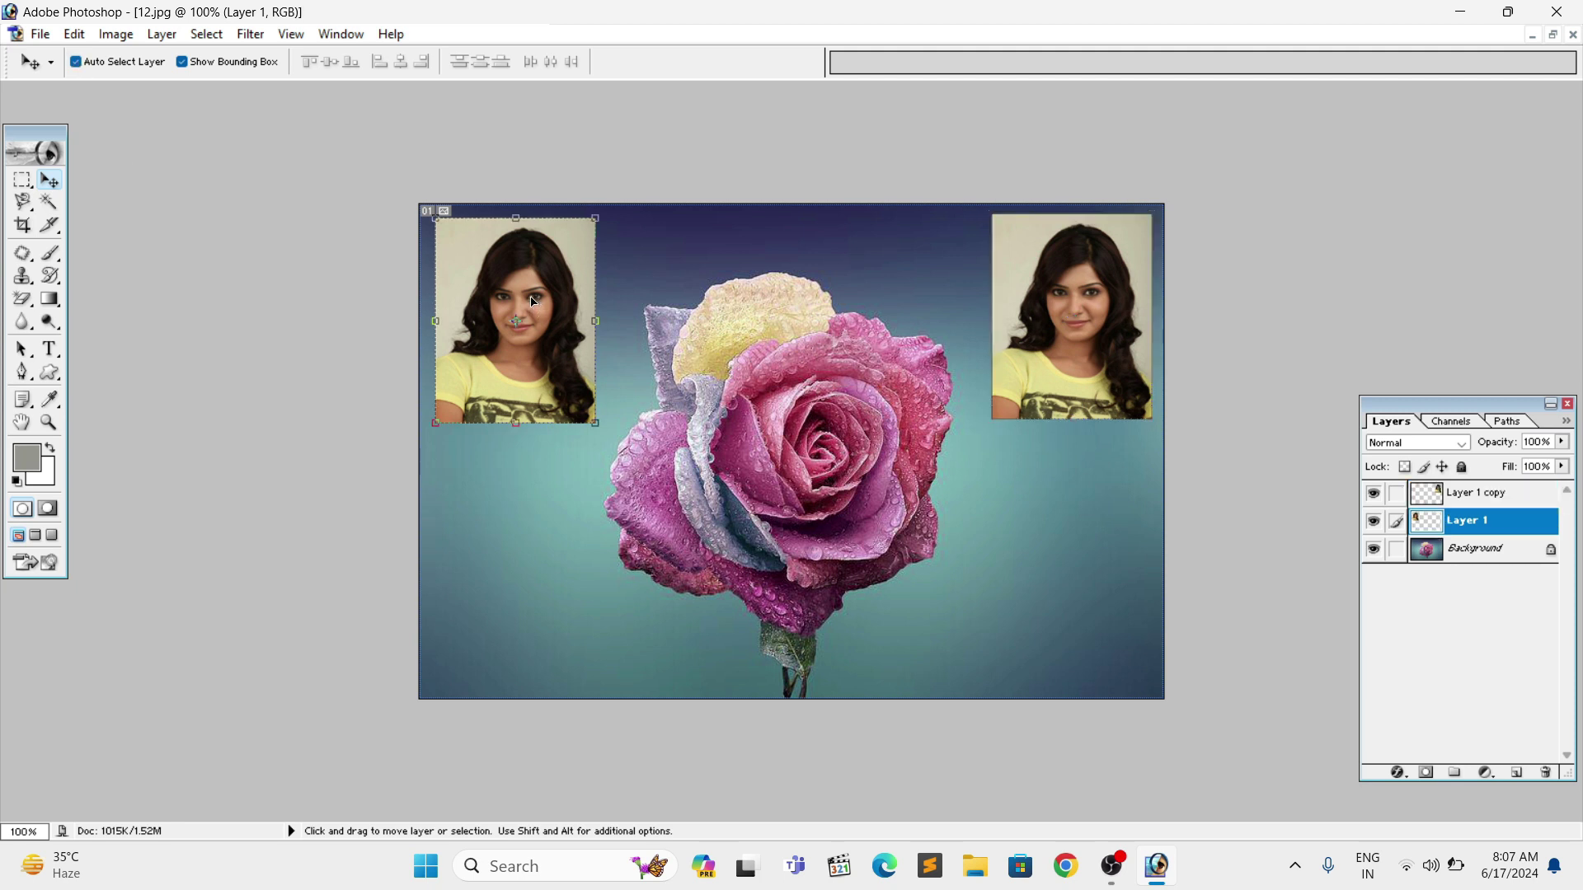
click(1062, 322)
click(558, 368)
click(1047, 352)
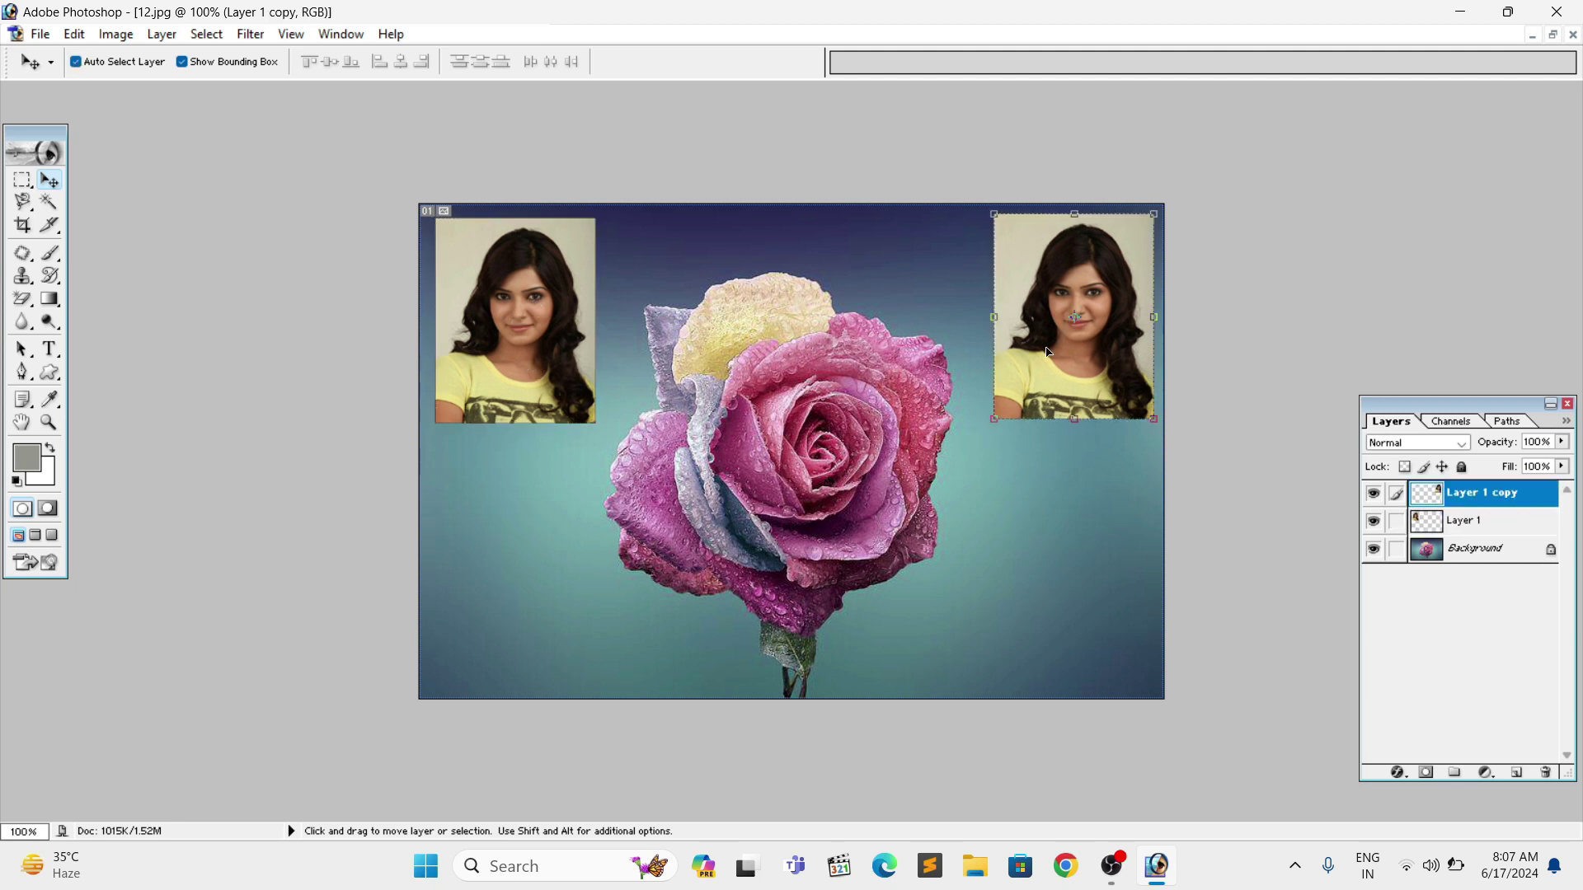